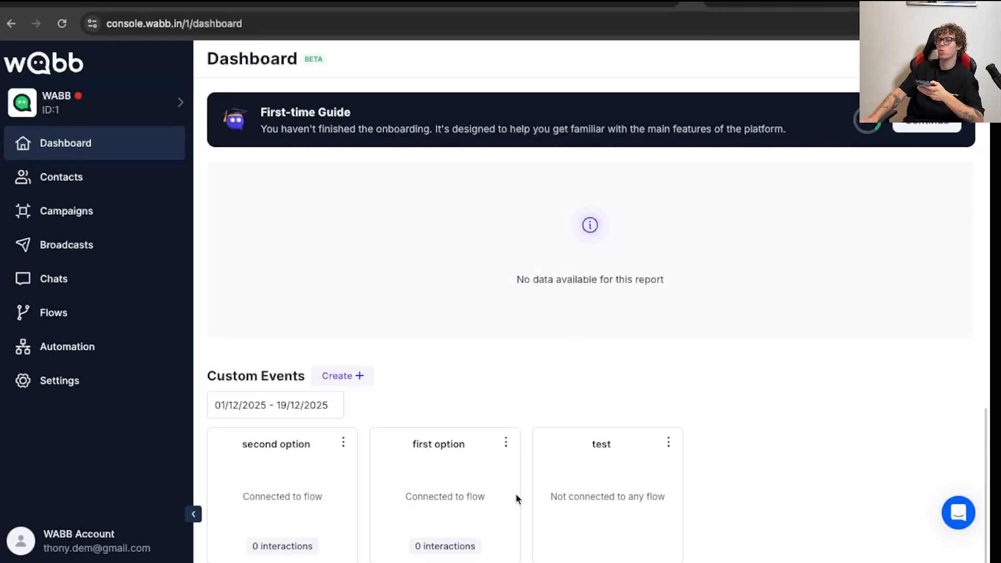
# - Open the connection settings and connect the bot account to WhatsApp
pyautogui.click(70, 384)
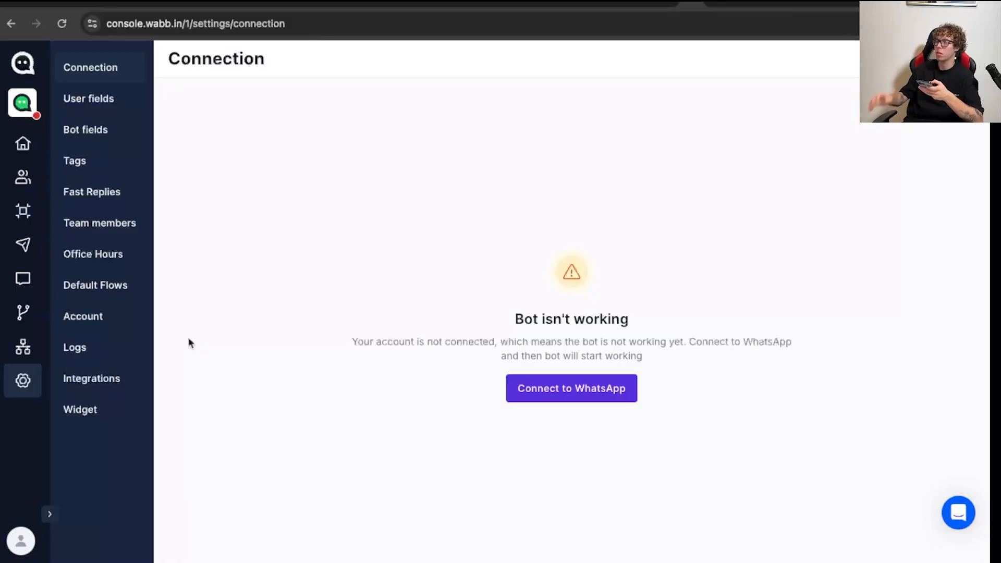
pyautogui.click(585, 384)
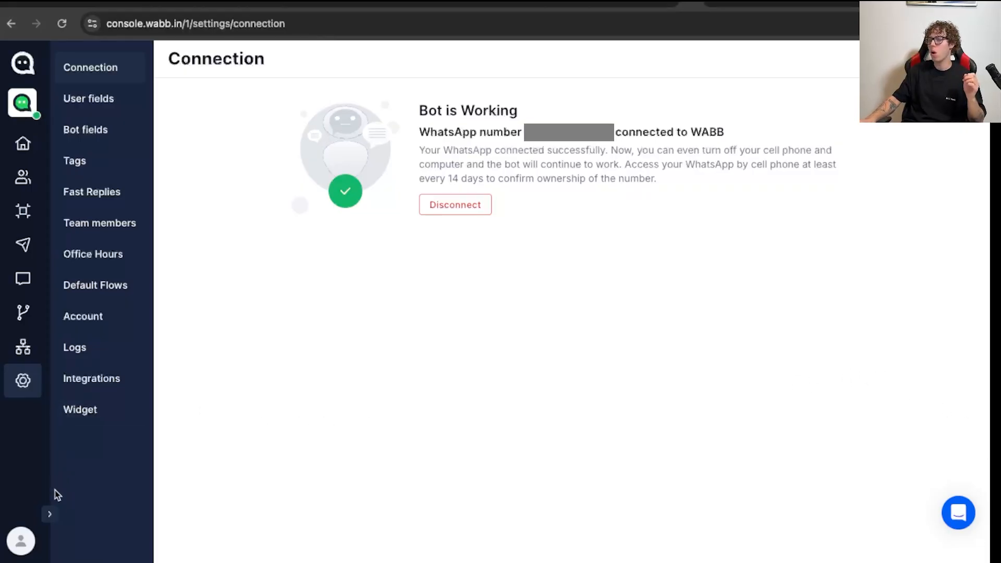
# - Create a new flow named "Test Flow" and open it in the flow constructor
pyautogui.click(35, 358)
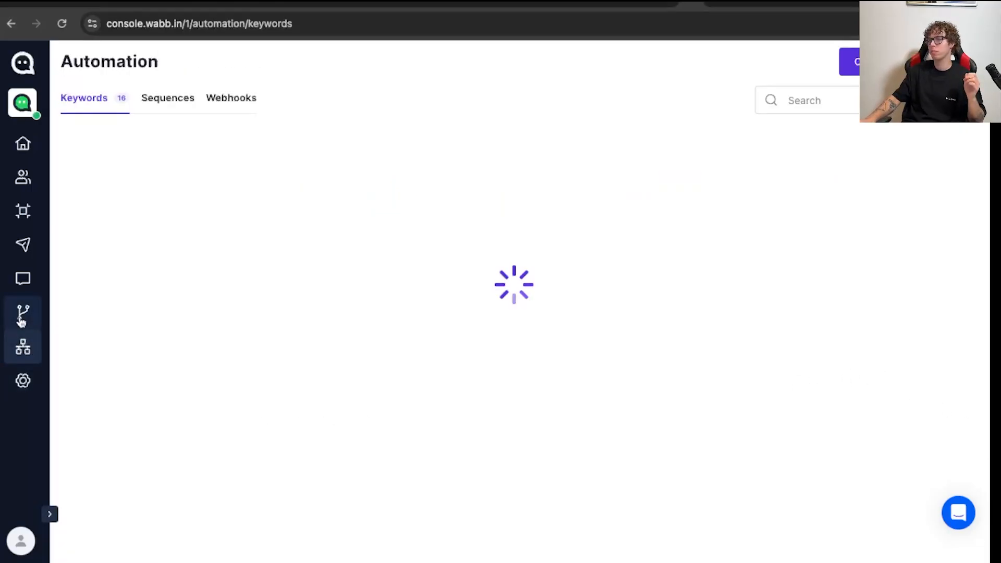
pyautogui.click(49, 514)
pyautogui.click(50, 313)
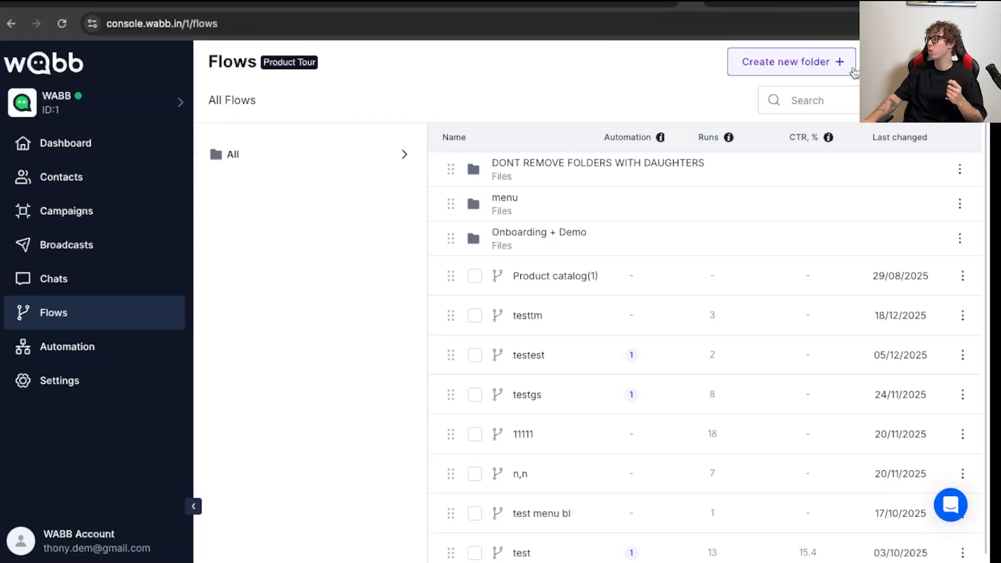
pyautogui.click(921, 61)
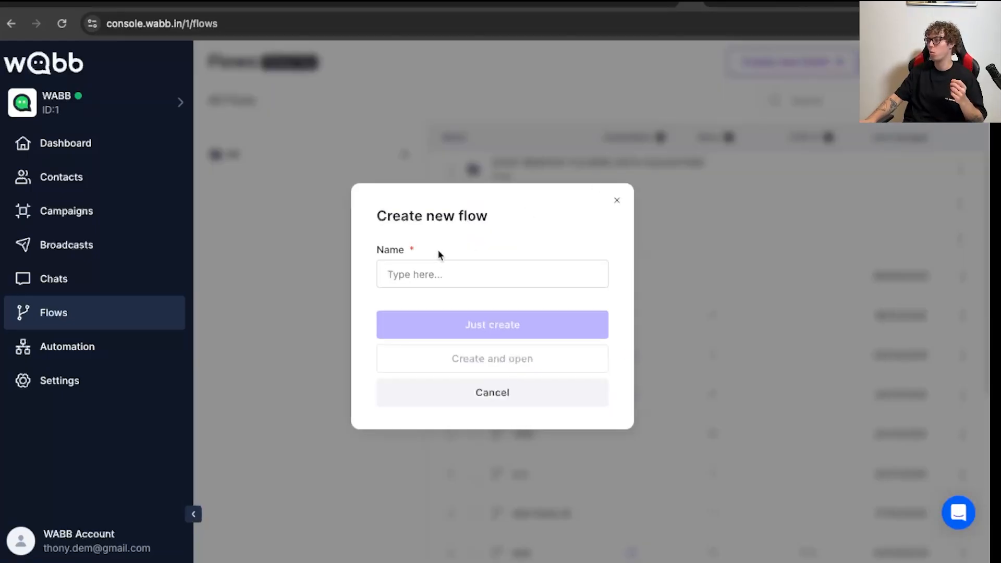
pyautogui.click(432, 277)
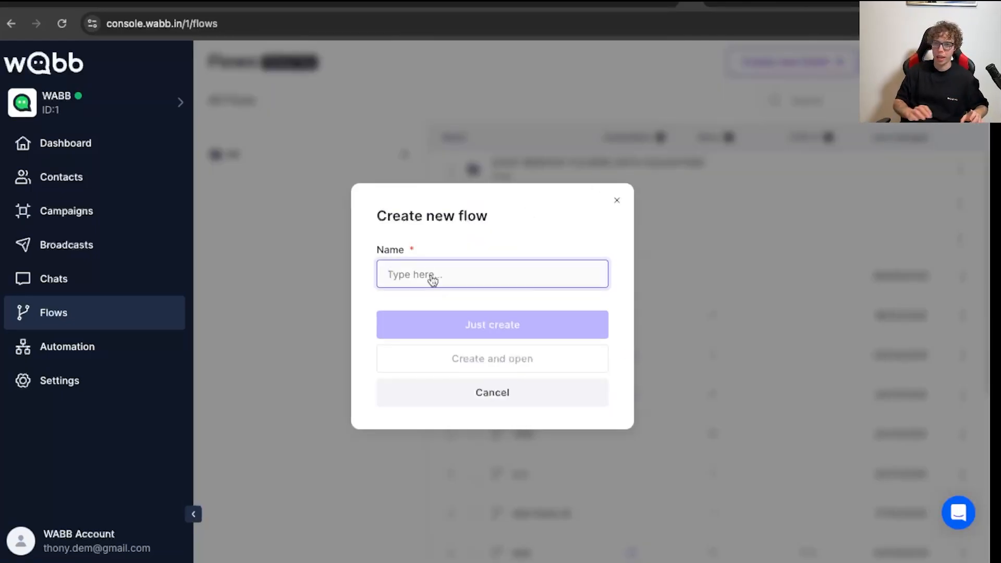
pyautogui.write('T')
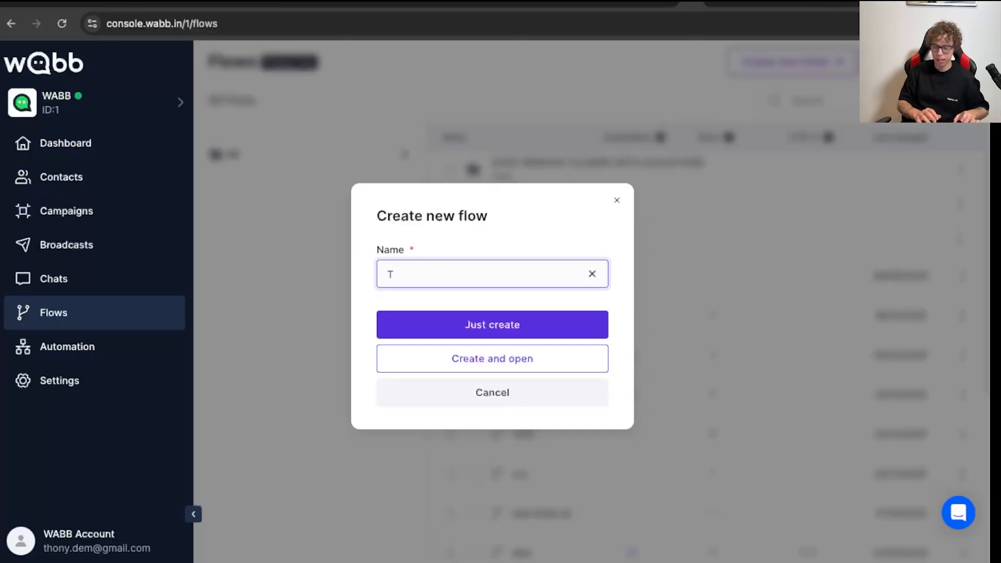
pyautogui.write('est Flow')
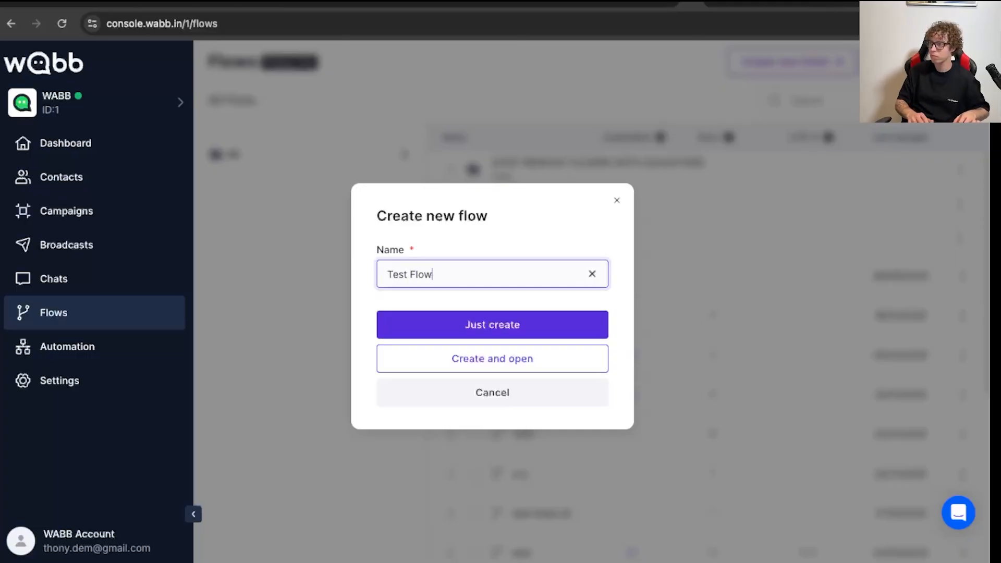
pyautogui.click(491, 366)
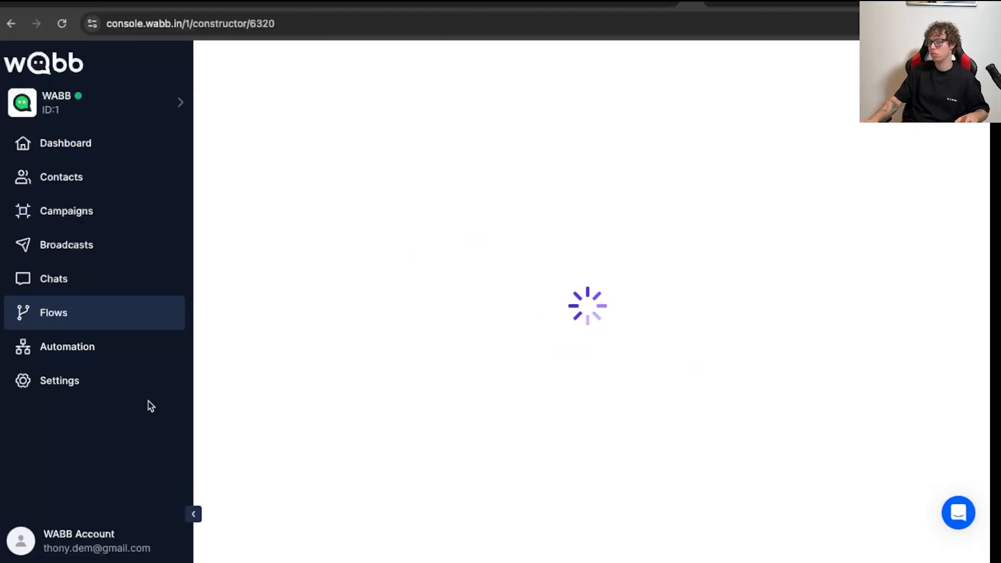
# - Rearrange the canvas so the Start block sits below and to the left of the Content block
pyautogui.moveTo(446, 364); pyautogui.dragTo(338, 207)
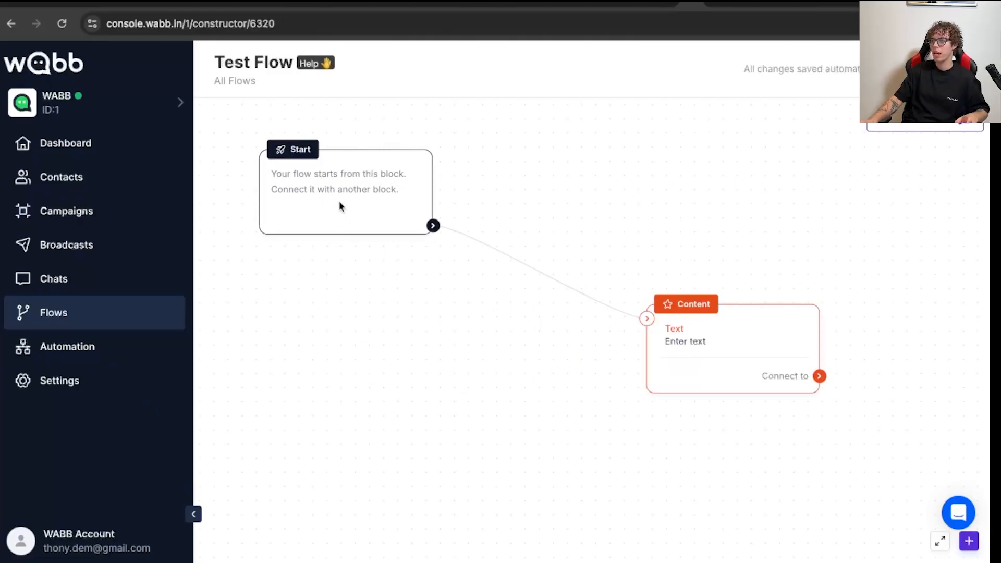
pyautogui.moveTo(708, 343); pyautogui.dragTo(585, 348)
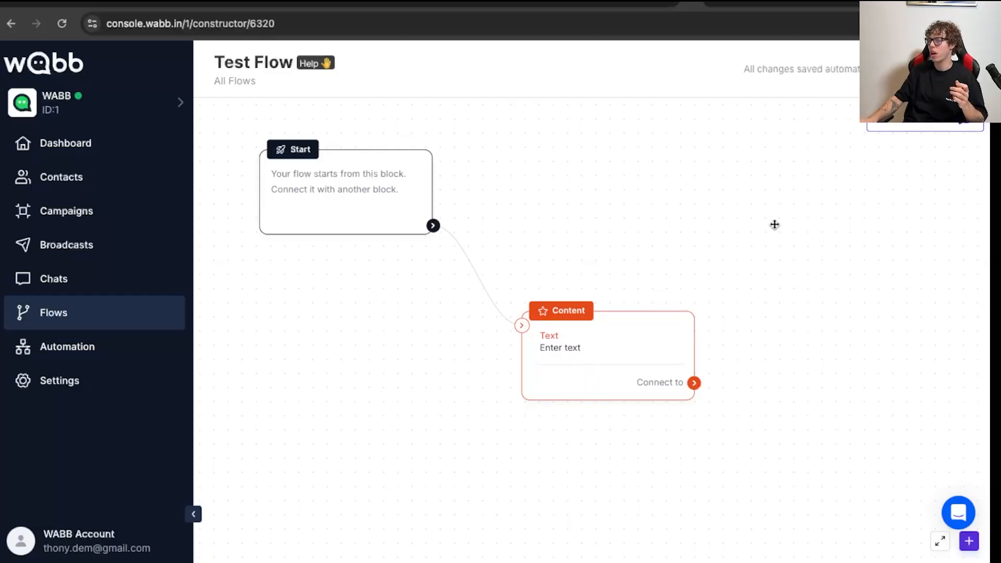
pyautogui.moveTo(560, 390); pyautogui.dragTo(638, 259)
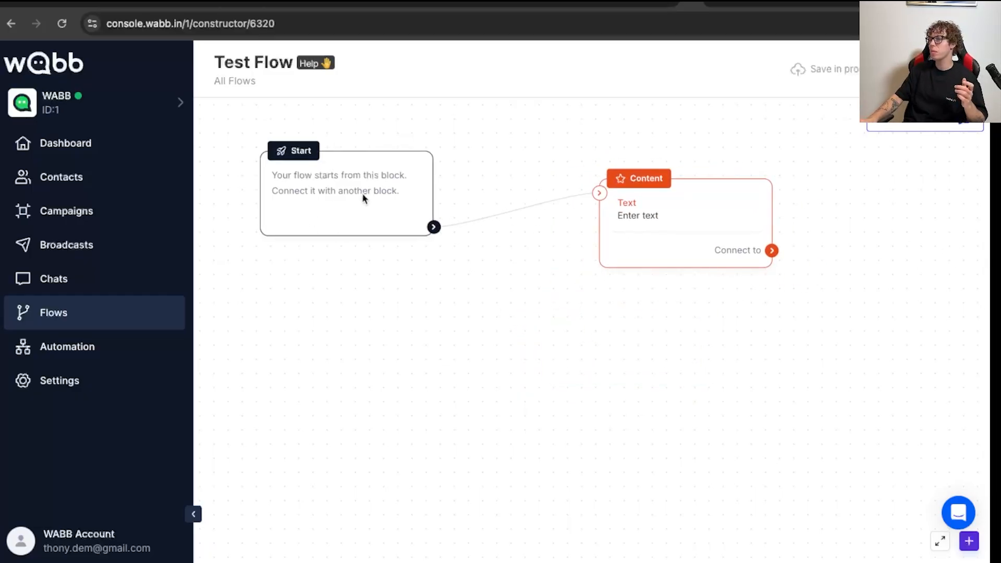
pyautogui.moveTo(391, 164); pyautogui.dragTo(480, 295)
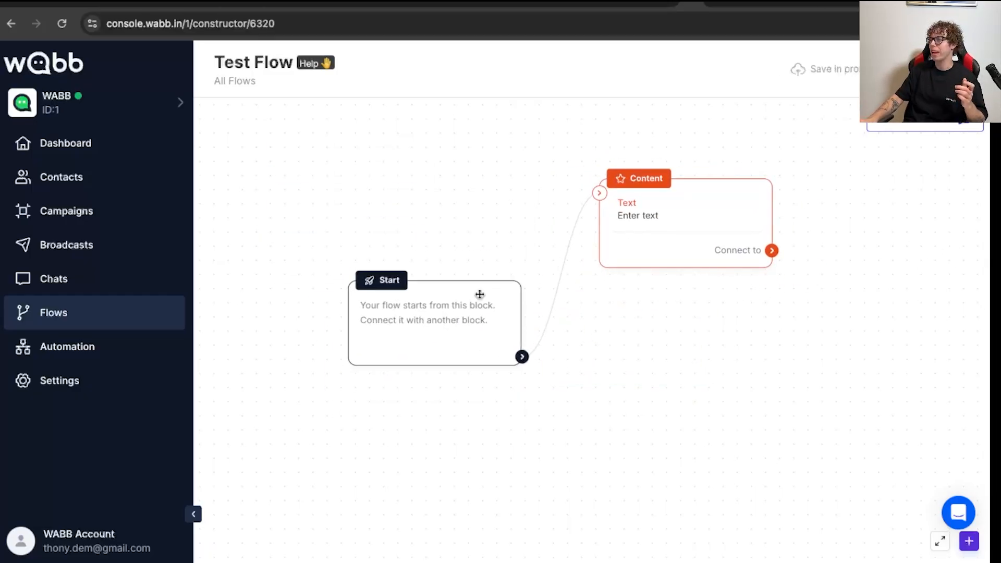
# - Add a second Content block and place it below and to the right of the first one
pyautogui.click(970, 545)
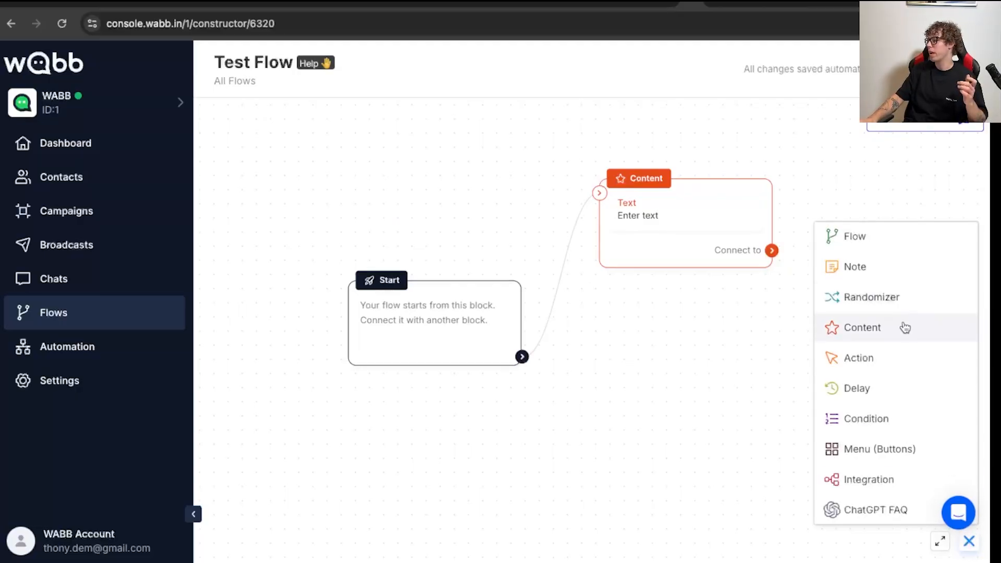
pyautogui.moveTo(905, 327); pyautogui.dragTo(672, 398)
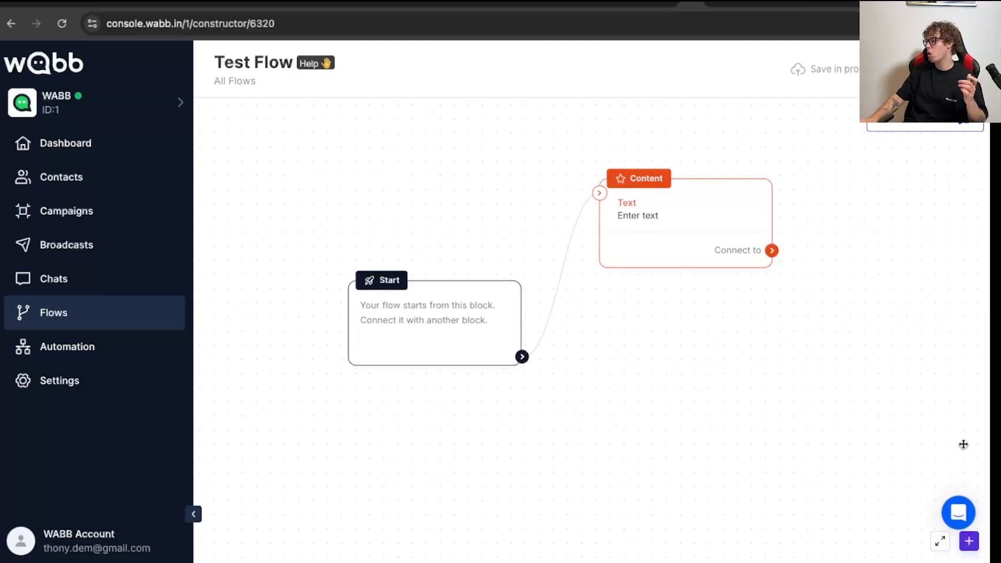
pyautogui.moveTo(740, 445); pyautogui.dragTo(822, 404)
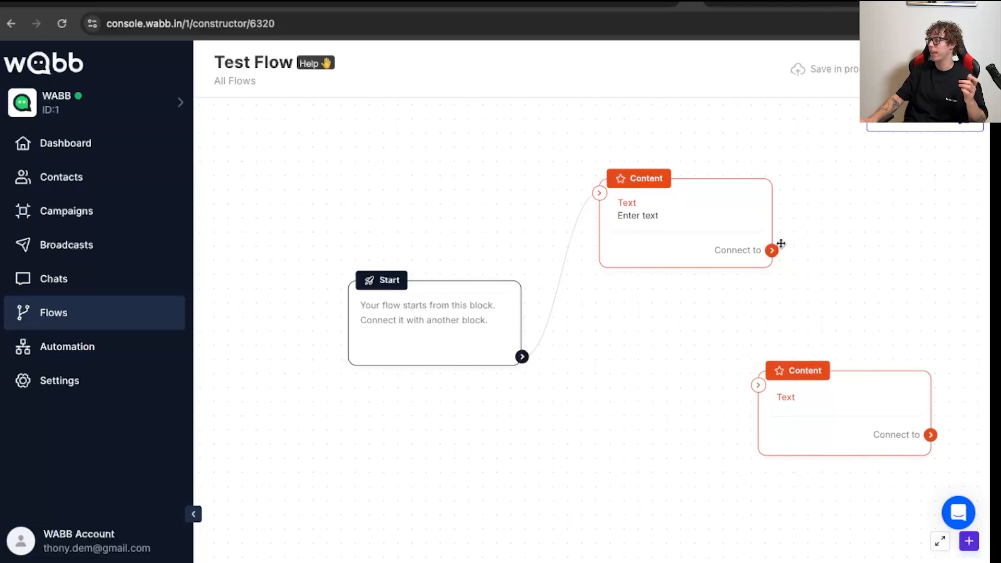
pyautogui.moveTo(772, 251); pyautogui.dragTo(790, 285)
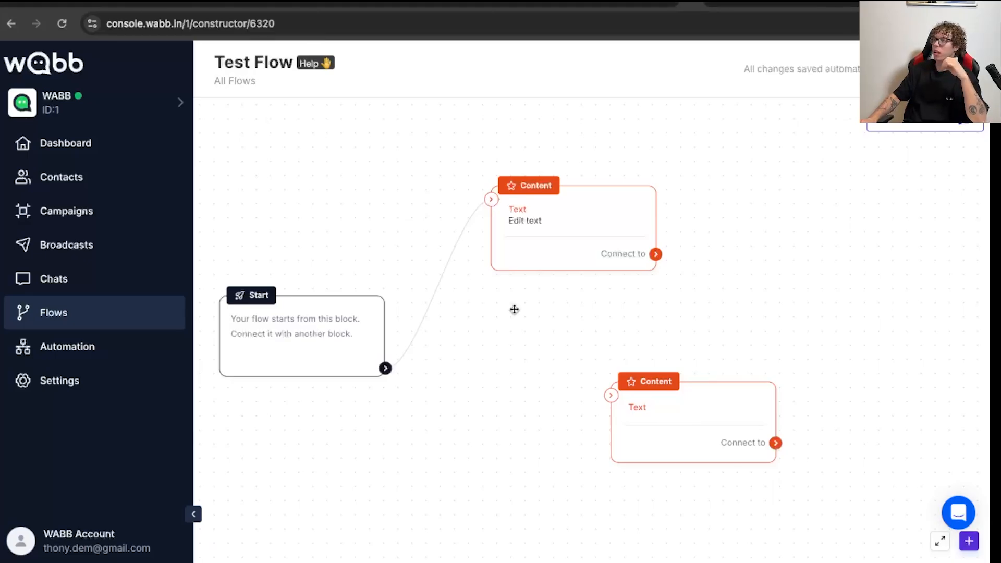
# - Replace the first Content block's text with "Hey! Welcome to WABB!" and save it
pyautogui.click(578, 237)
pyautogui.click(291, 190)
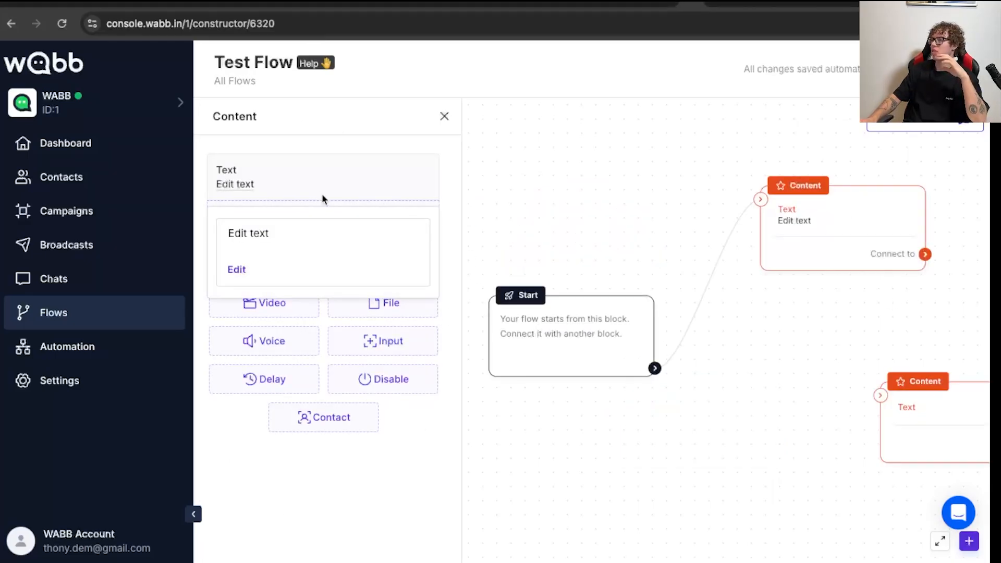
pyautogui.click(236, 271)
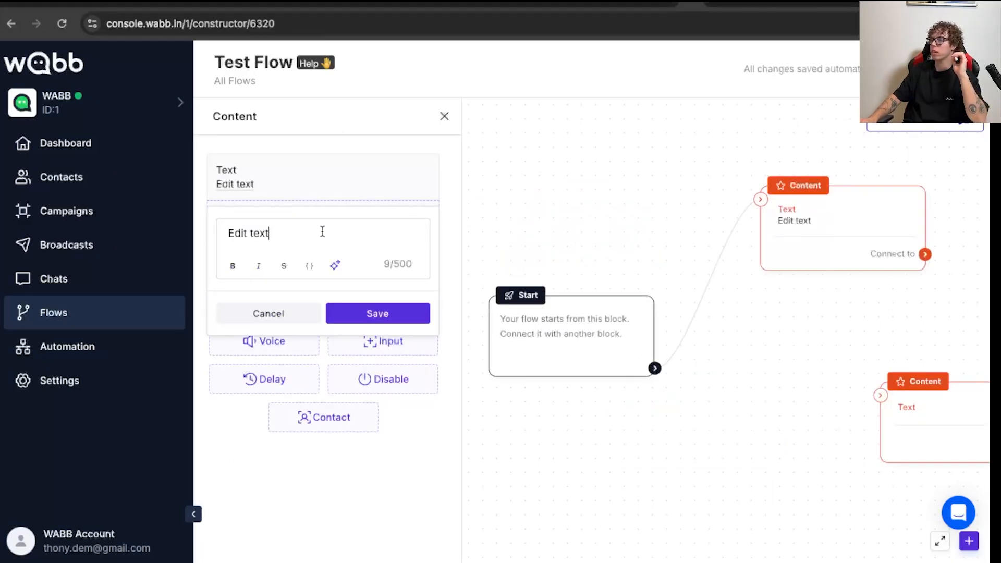
pyautogui.moveTo(322, 231); pyautogui.dragTo(211, 234)
pyautogui.press('BackSpace')
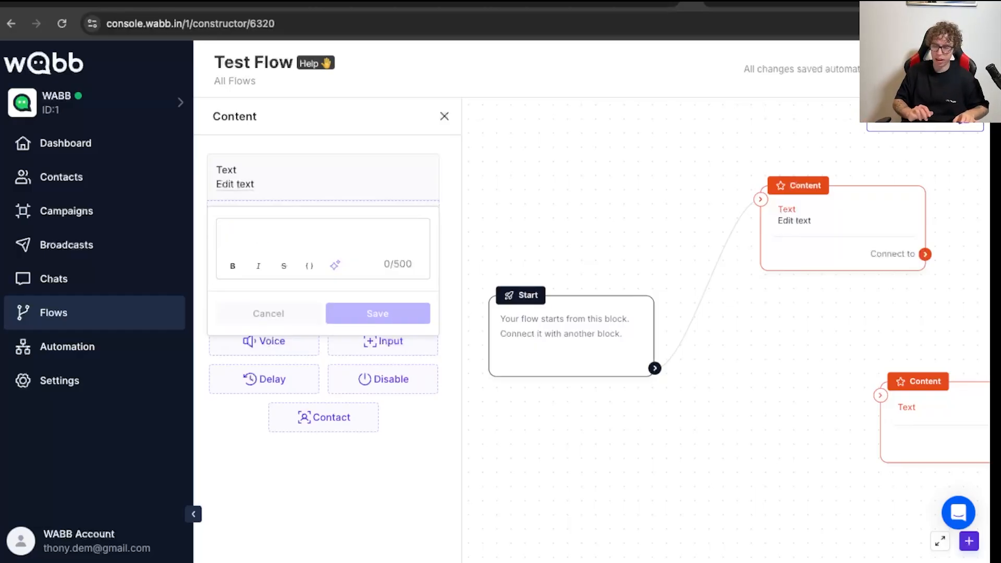
pyautogui.write('H')
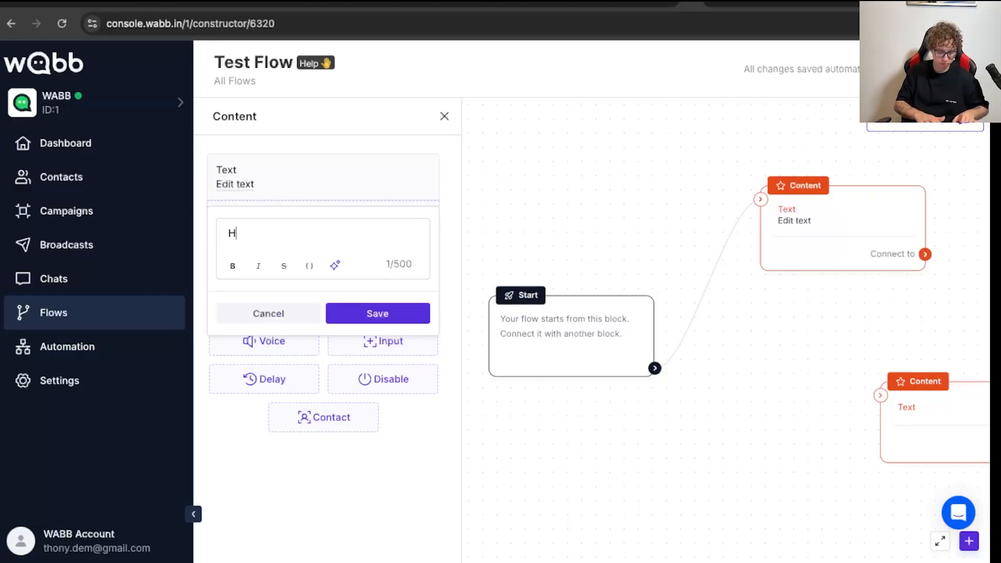
pyautogui.write('ey! Welc')
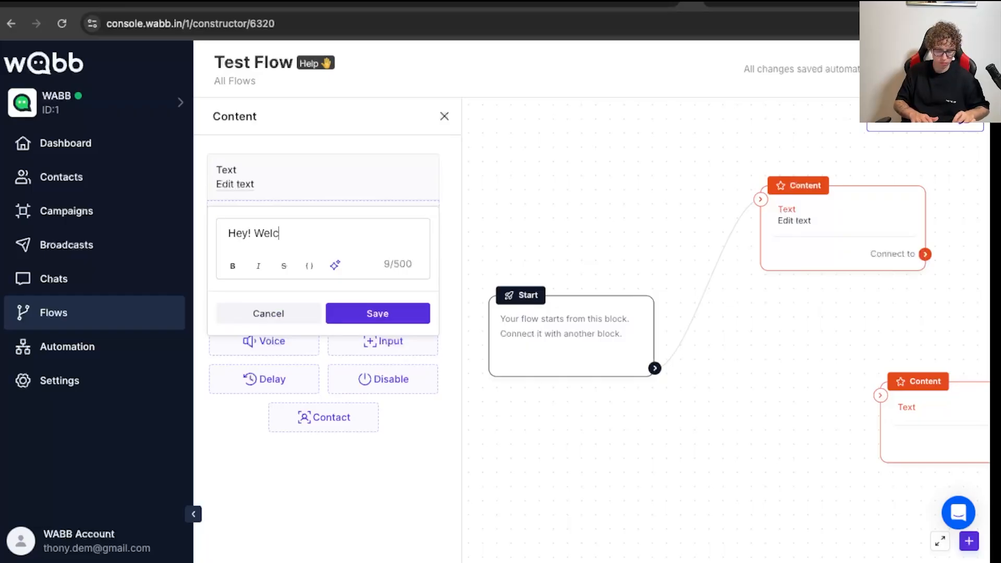
pyautogui.write('ome to WABB!')
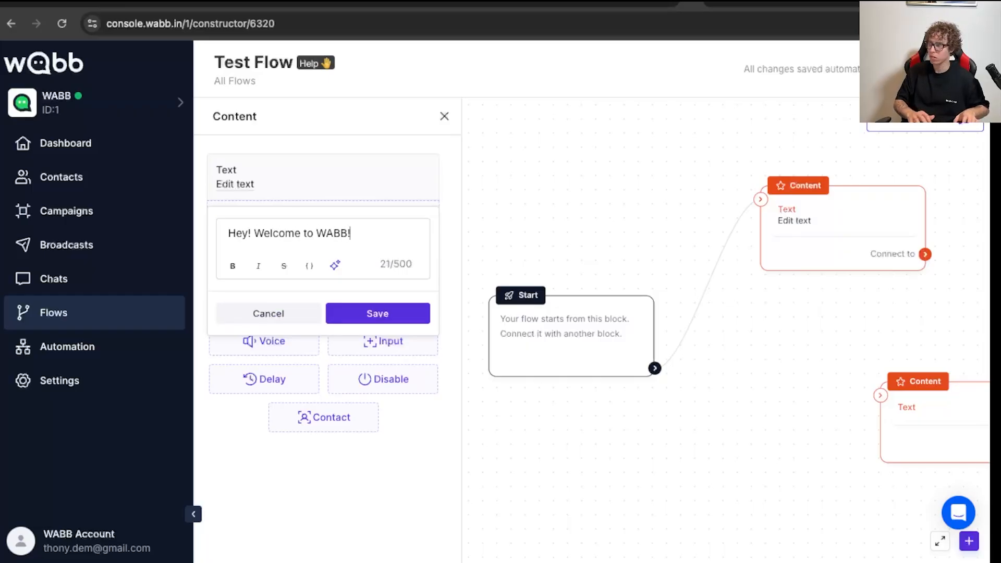
pyautogui.click(379, 313)
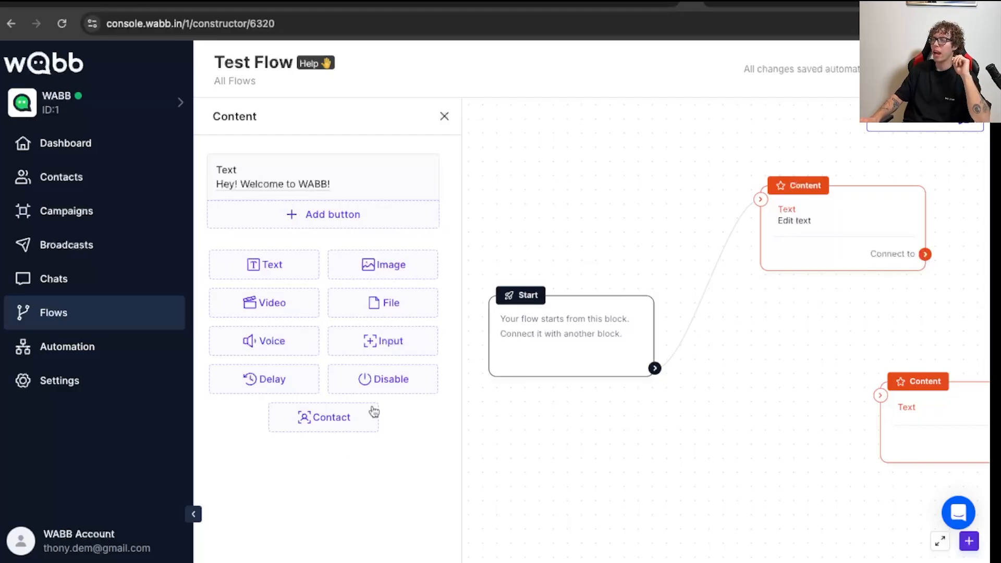
# - Add a user input to the first Content block with the saved question "Sure, but before we begin please tell me your name!"
pyautogui.click(385, 350)
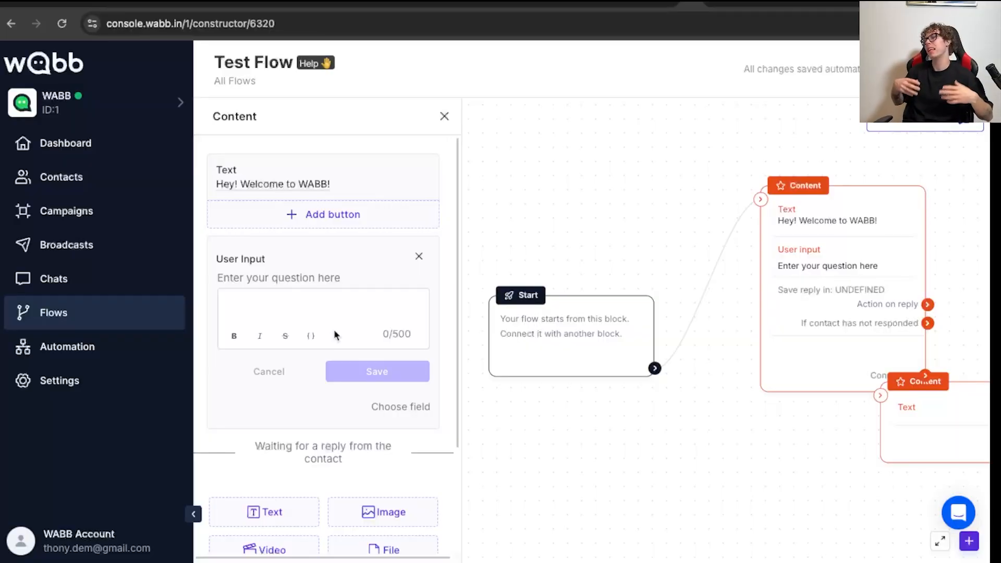
pyautogui.write('Sure')
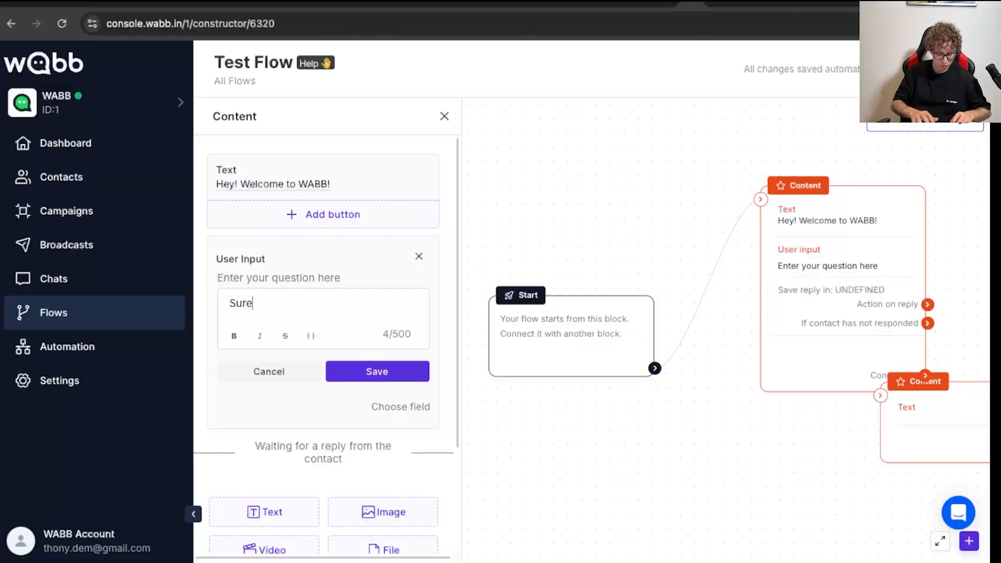
pyautogui.write(', but befi')
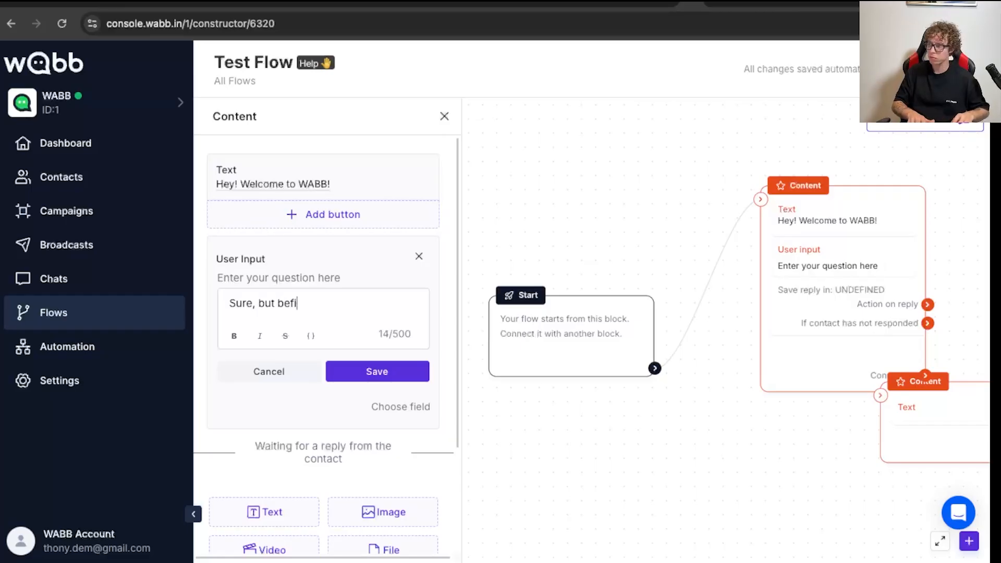
pyautogui.press('BackSpace')
pyautogui.write('ore')
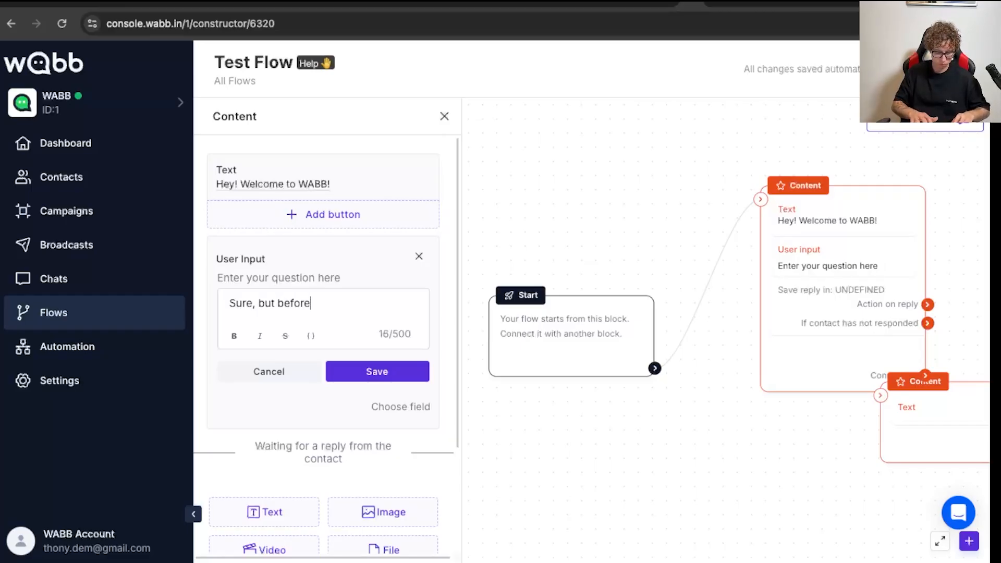
pyautogui.write(' we begin p')
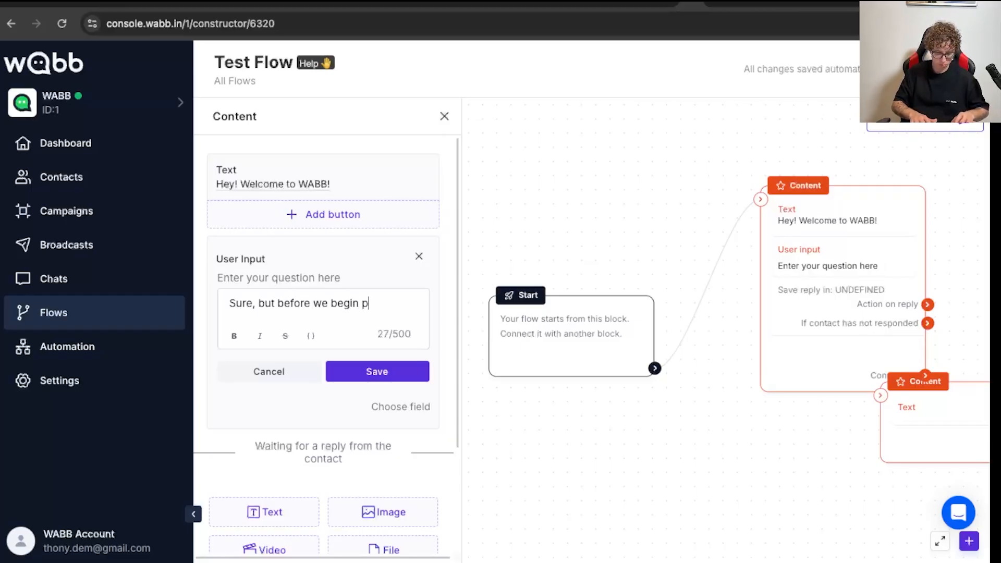
pyautogui.write('lease tell me')
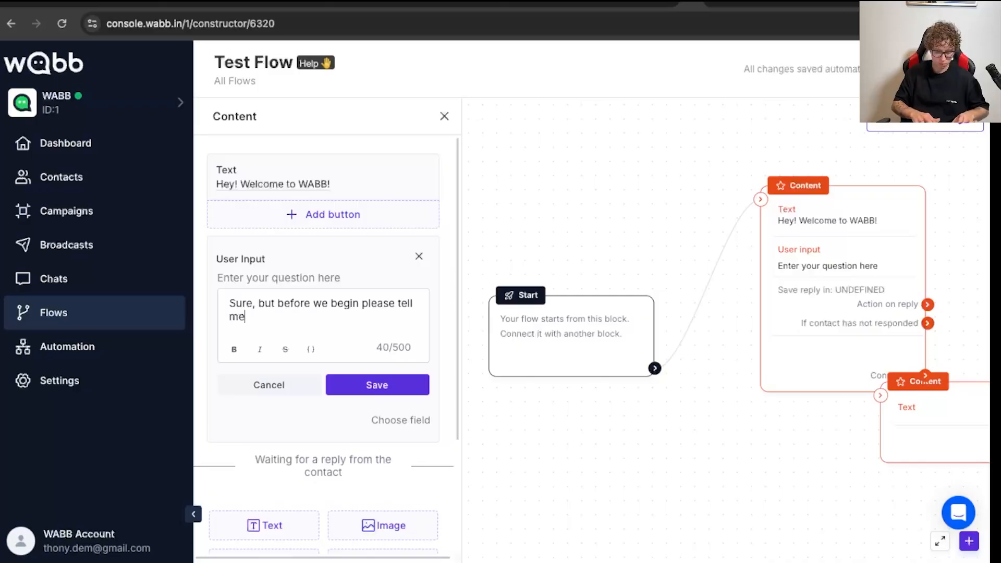
pyautogui.write(' your name!')
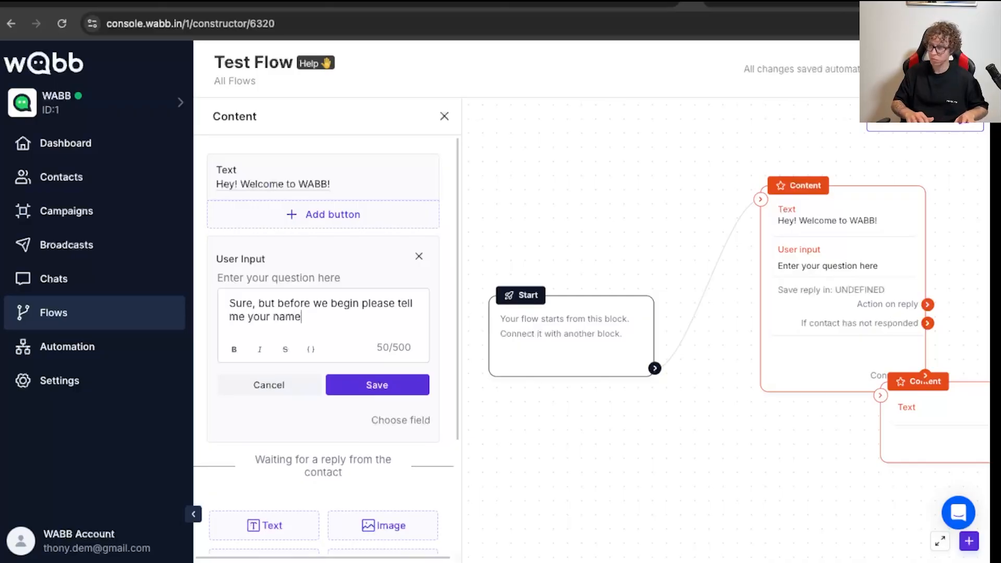
pyautogui.click(380, 386)
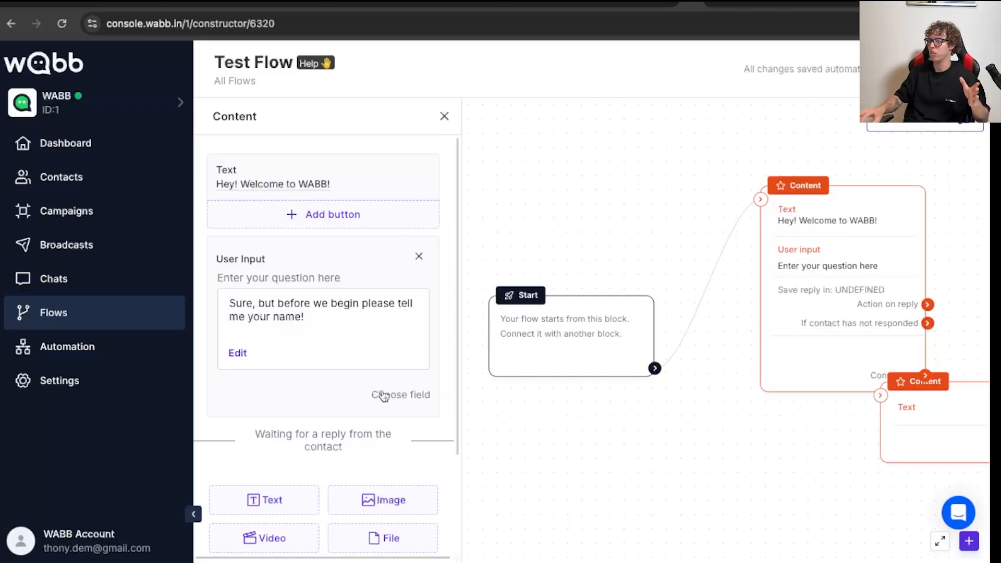
# - Set the reply type of the user input question to First name
pyautogui.click(384, 396)
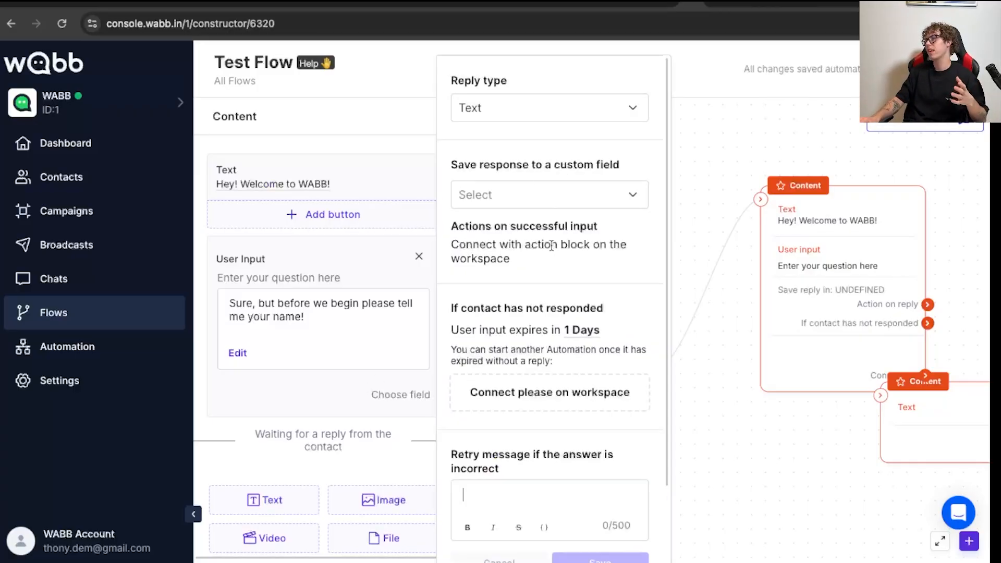
pyautogui.click(523, 121)
pyautogui.click(492, 244)
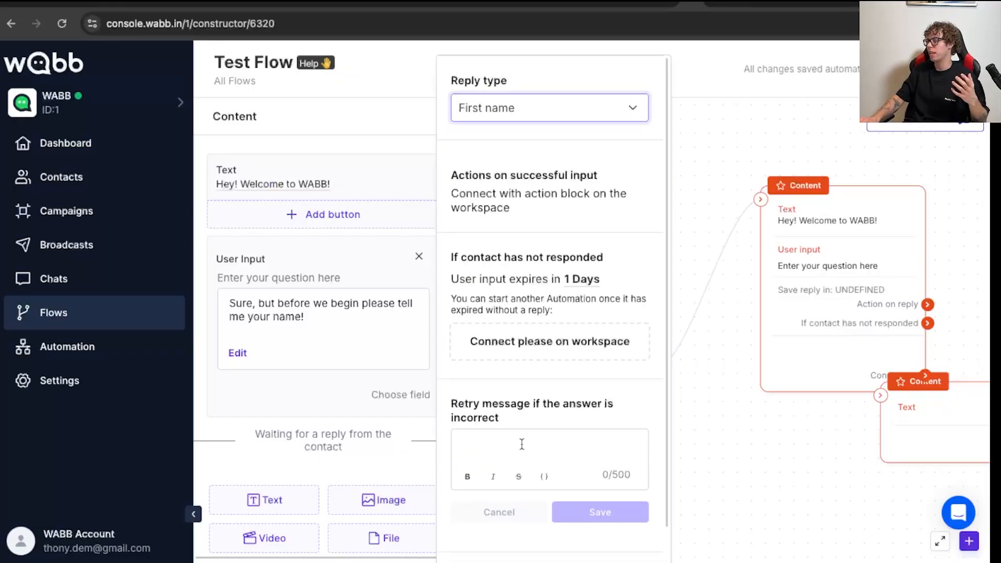
pyautogui.click(521, 444)
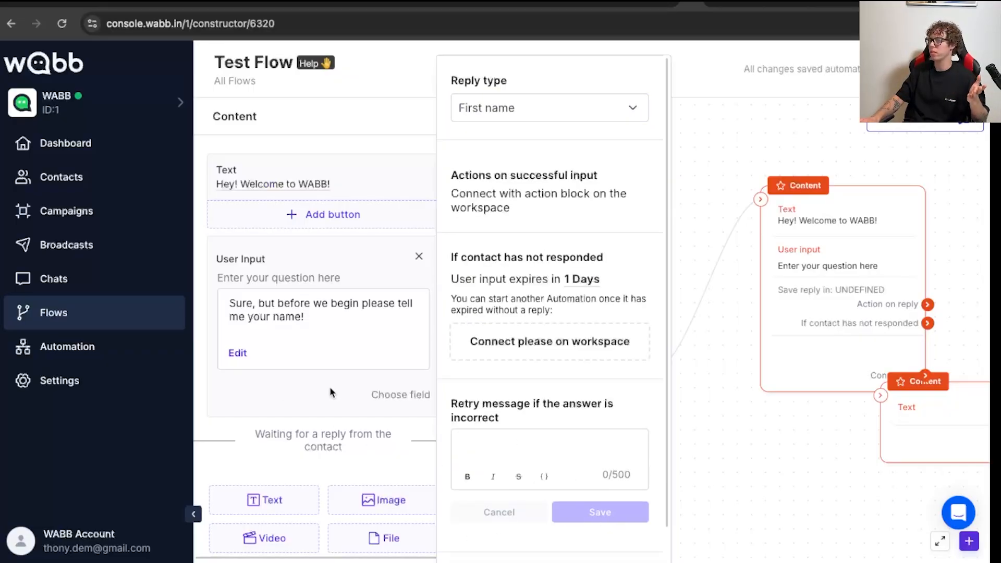
# - Add a text message after the name question in the first Content block, starting with "Nice to meet you, "
pyautogui.click(306, 405)
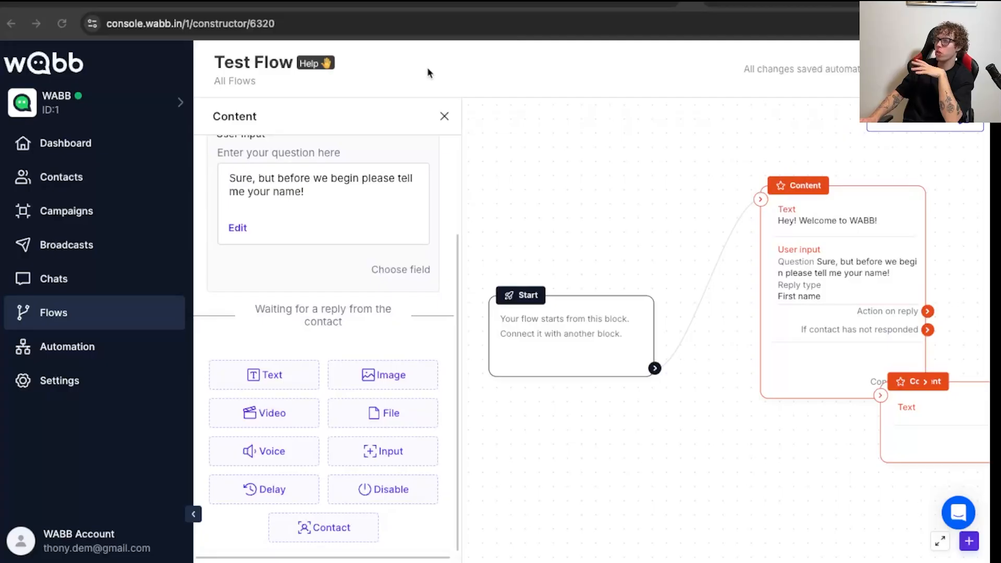
pyautogui.click(272, 381)
pyautogui.click(277, 367)
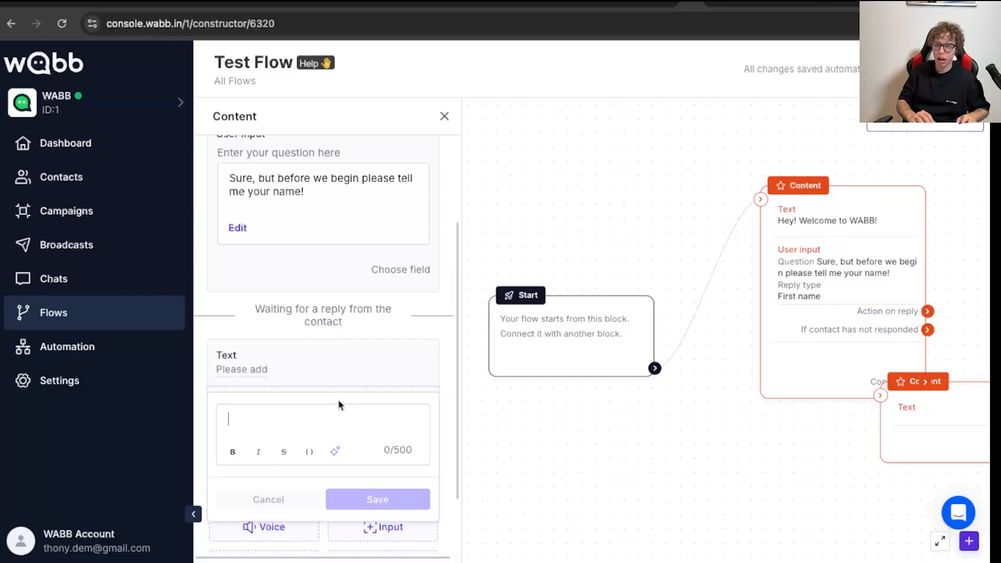
pyautogui.write('Nic')
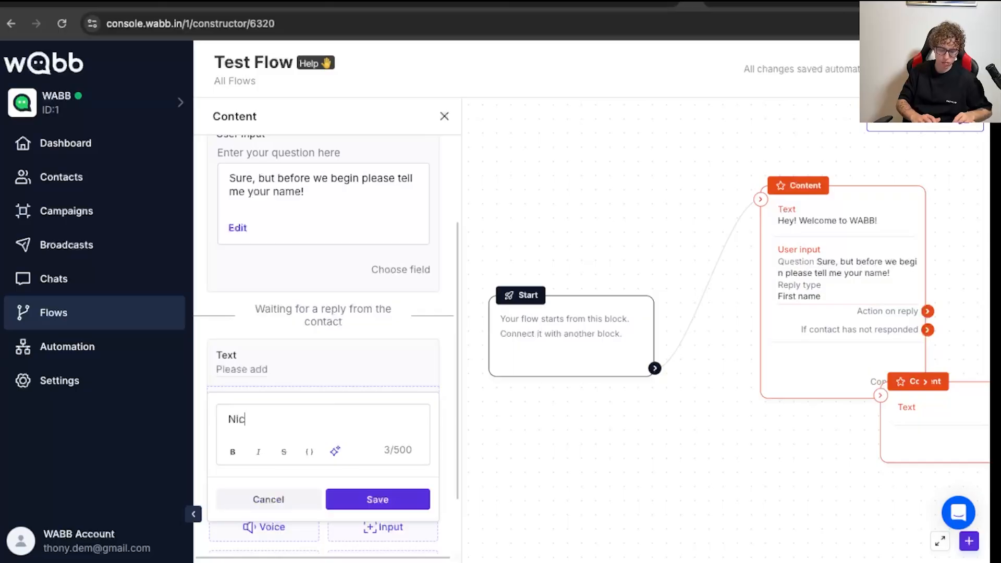
pyautogui.write('e to meet ')
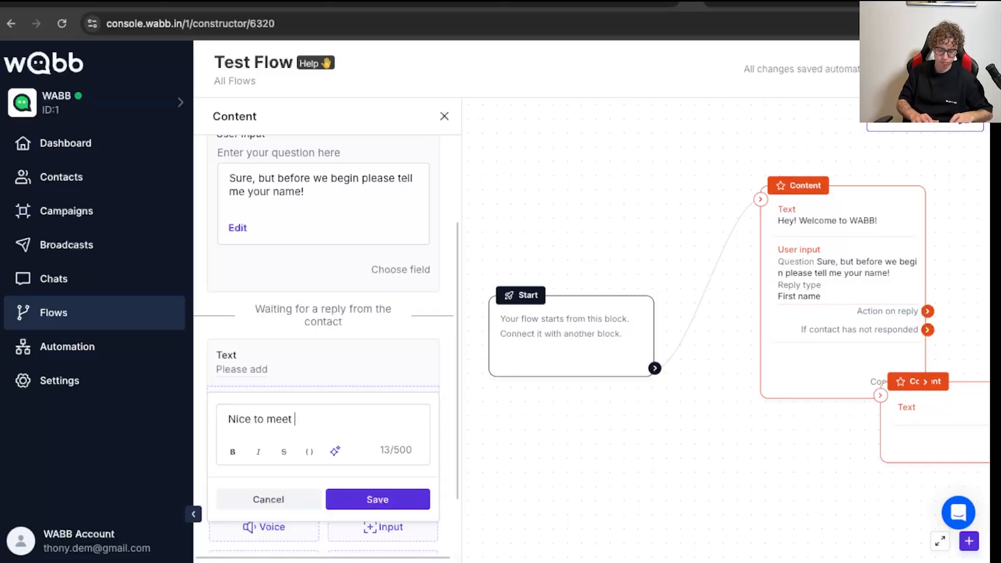
pyautogui.write('you,')
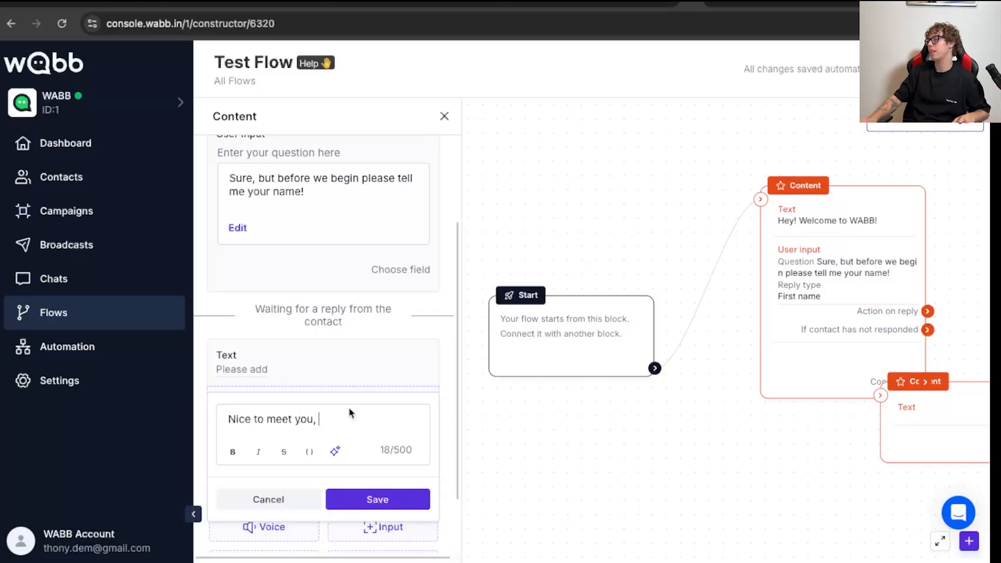
# - Insert the first_name system field at the end of the "Nice to meet you, " message and save it
pyautogui.click(310, 451)
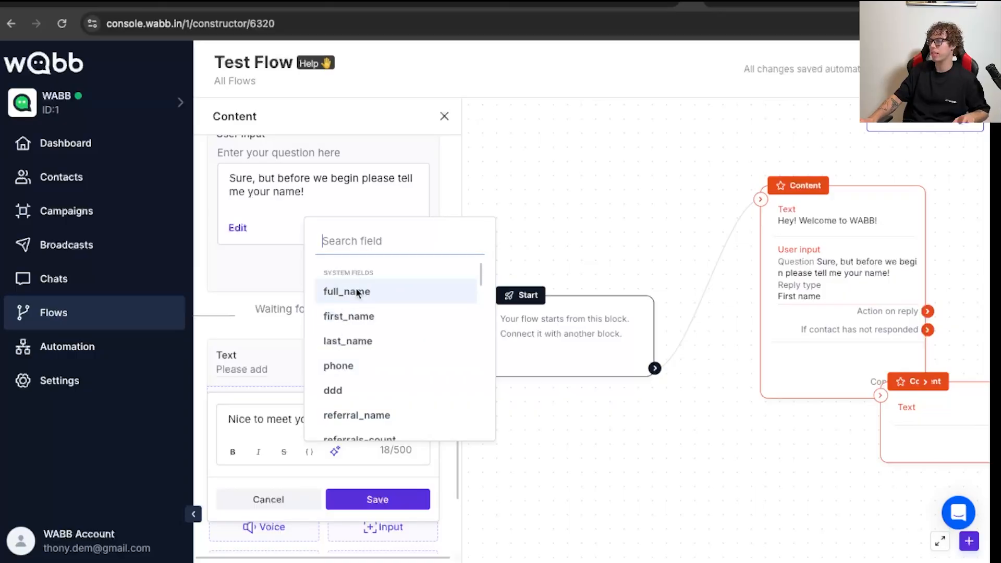
pyautogui.click(367, 317)
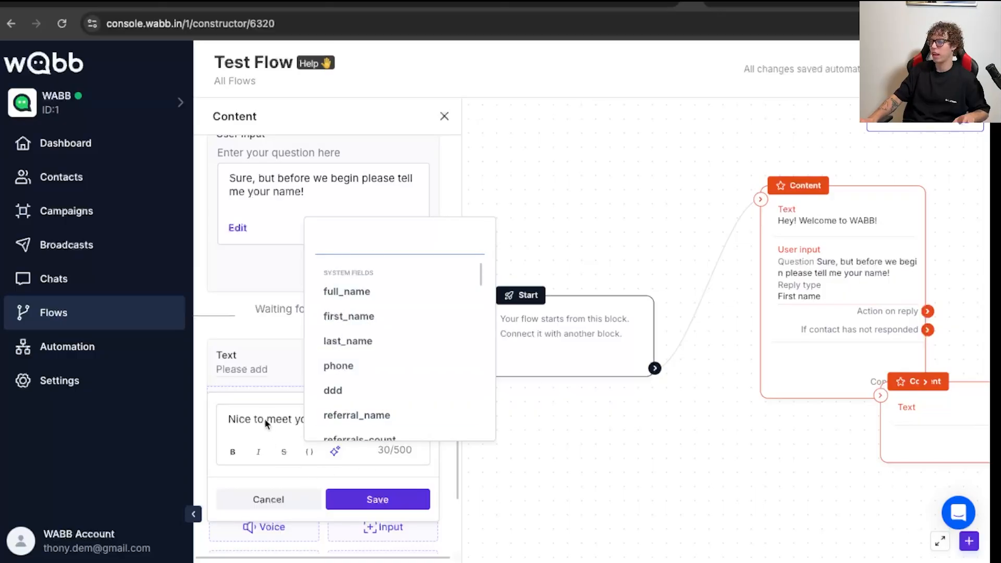
pyautogui.click(369, 501)
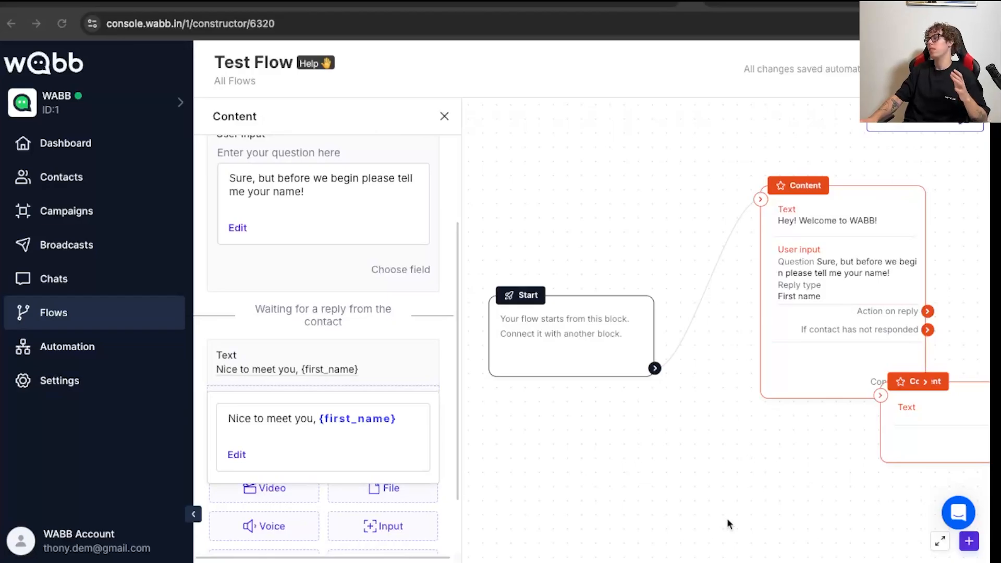
pyautogui.click(433, 349)
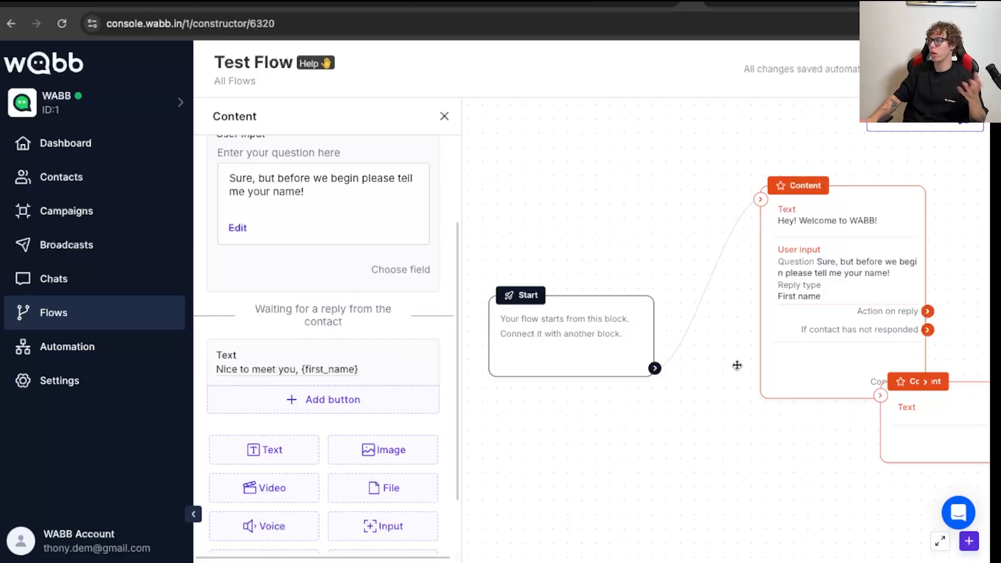
# - Add a Menu block to the flow and place it between and below the two Content blocks
pyautogui.click(745, 515)
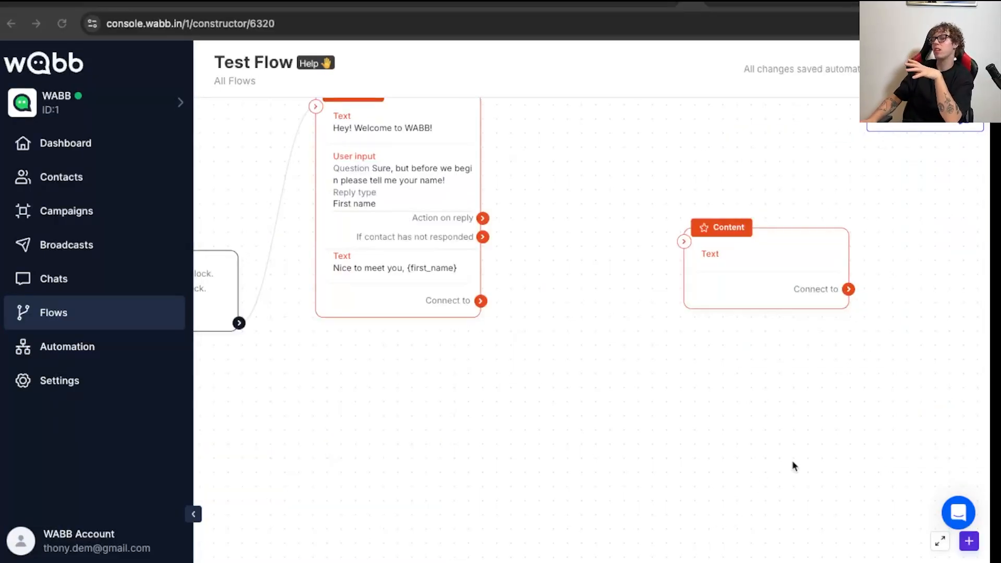
pyautogui.click(969, 542)
pyautogui.moveTo(887, 449); pyautogui.dragTo(619, 368)
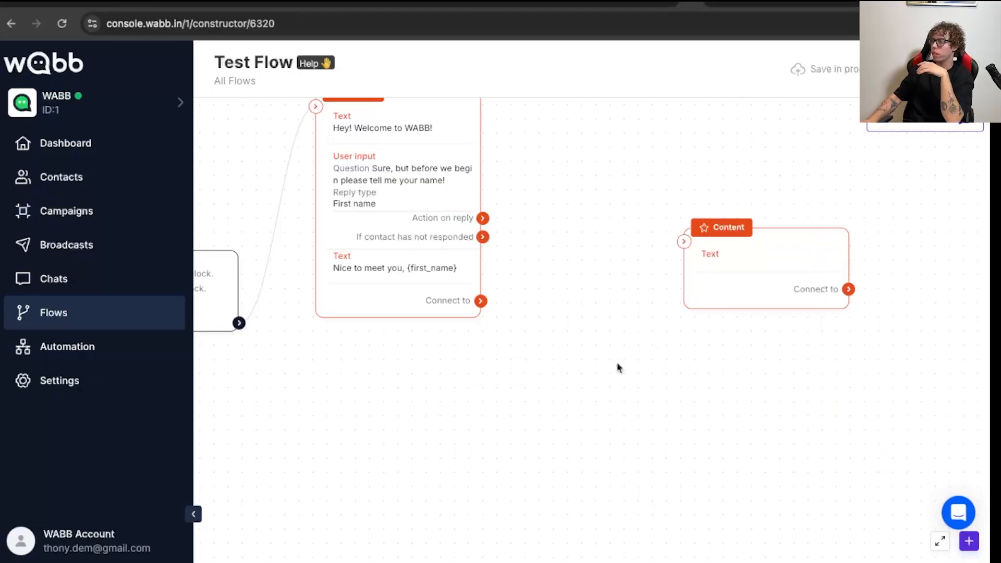
pyautogui.moveTo(689, 442); pyautogui.dragTo(635, 390)
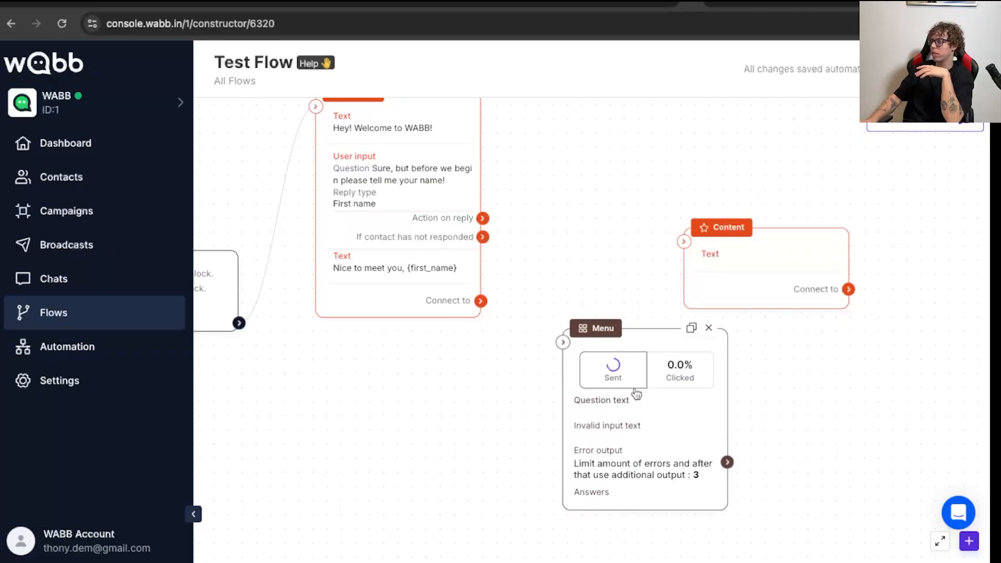
# - Link the first Content block's "Connect to" output to the Menu block and shift the Menu block slightly closer to it
pyautogui.moveTo(489, 299); pyautogui.dragTo(573, 371)
pyautogui.click(613, 370)
pyautogui.click(616, 180)
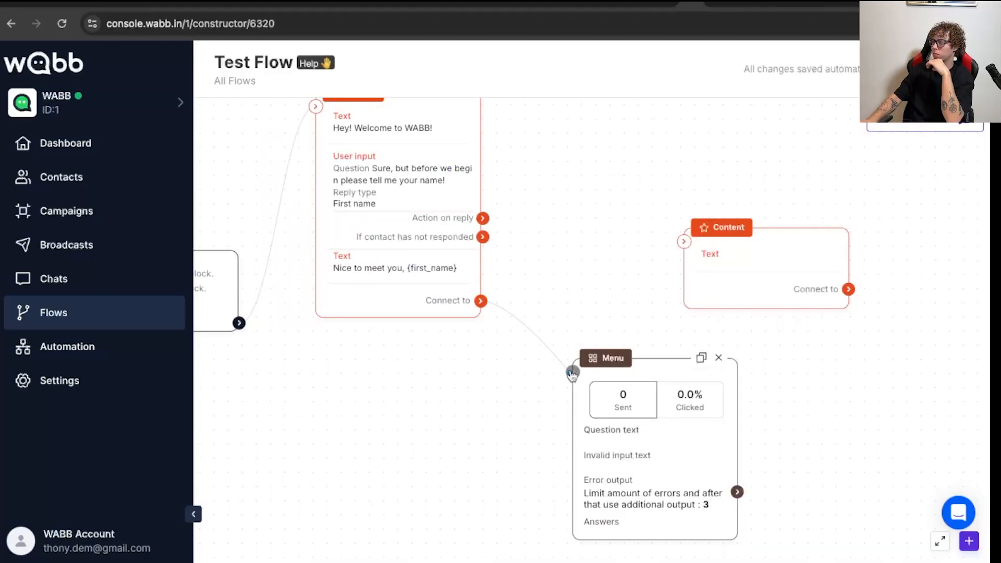
pyautogui.moveTo(626, 406); pyautogui.dragTo(545, 404)
pyautogui.click(545, 405)
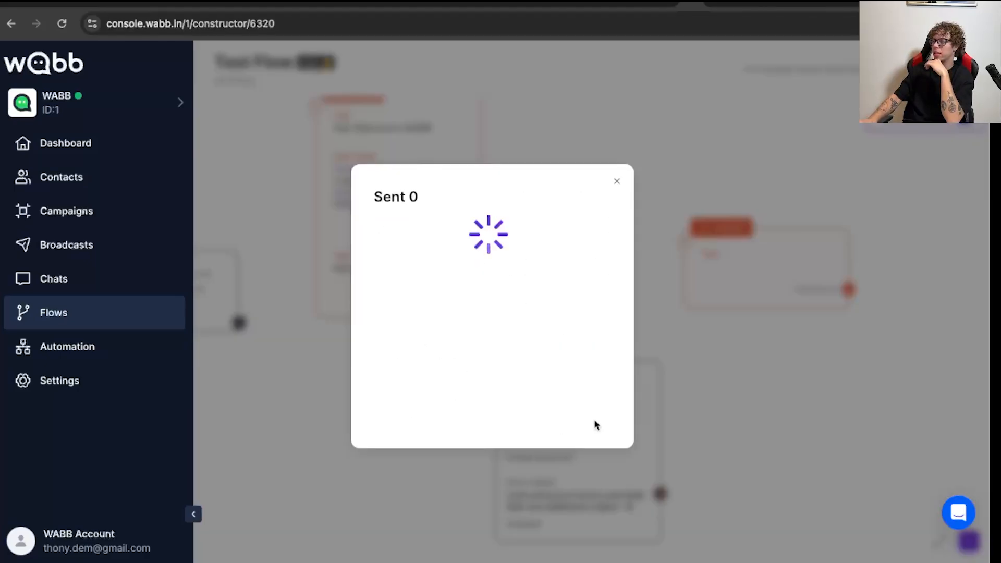
pyautogui.click(617, 184)
# - Set the Menu block's type to Buttons List and replace its button title with "Please select an option"
pyautogui.click(593, 516)
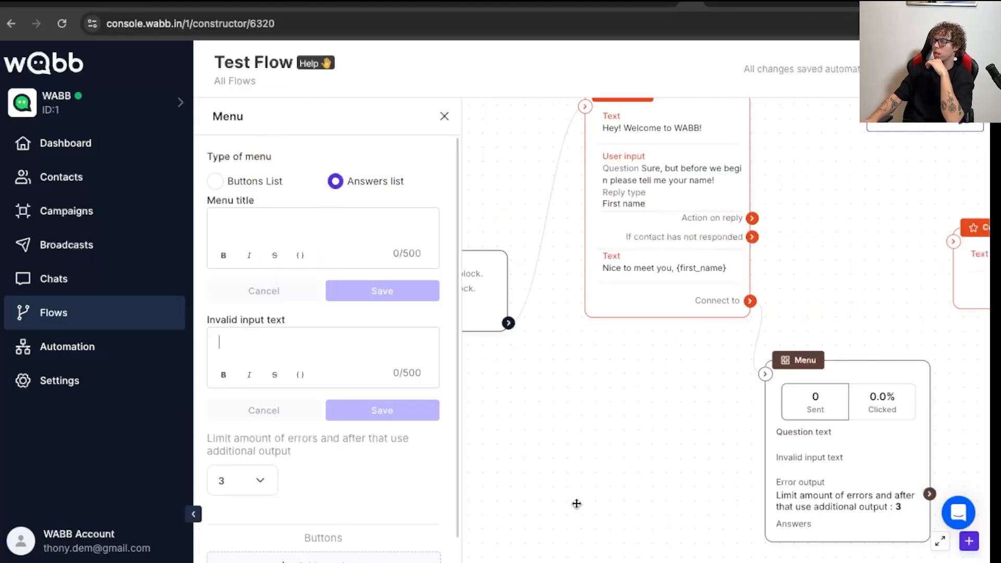
pyautogui.click(231, 182)
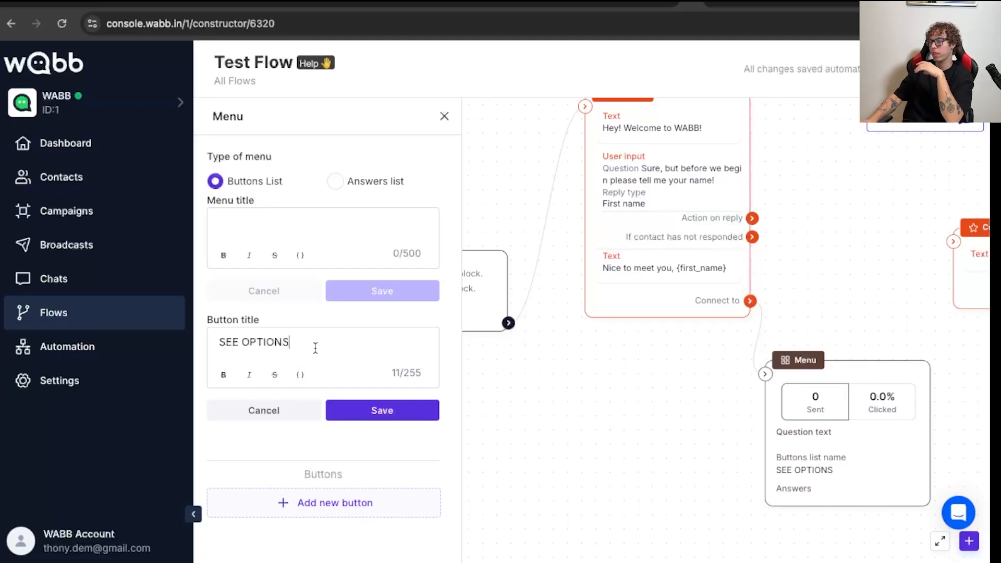
pyautogui.moveTo(313, 346); pyautogui.dragTo(211, 350)
pyautogui.press('BackSpace')
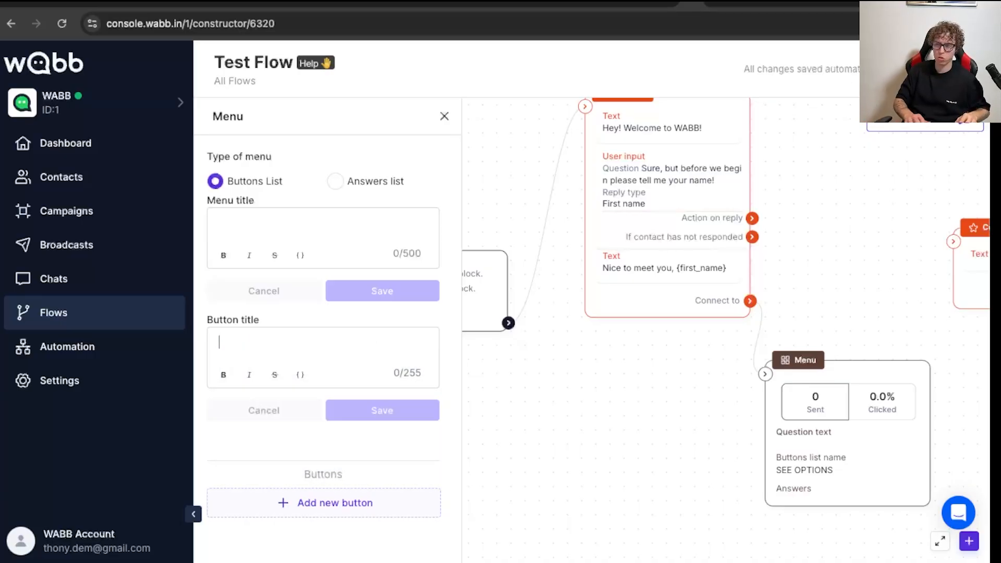
pyautogui.write('Plea')
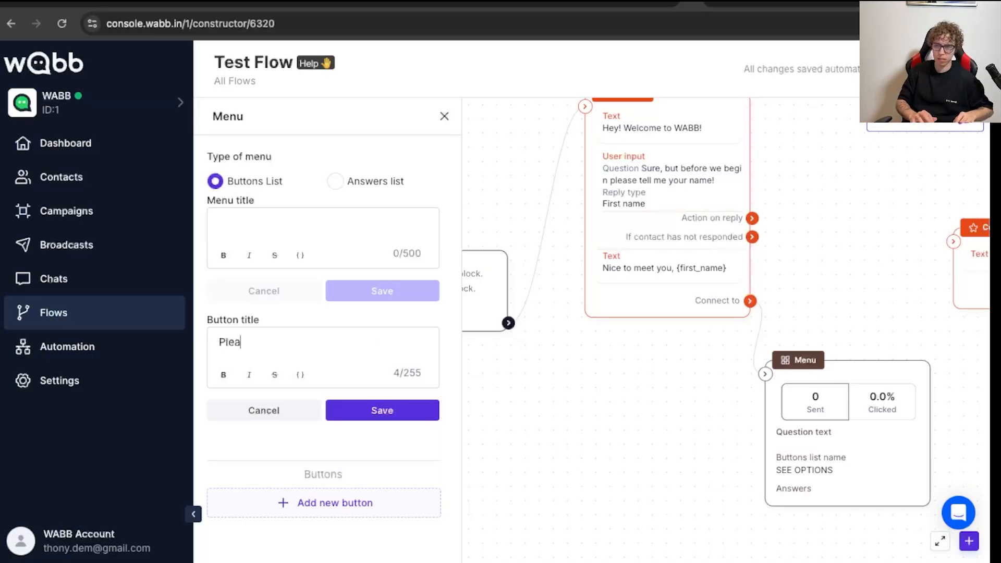
pyautogui.write('se select a')
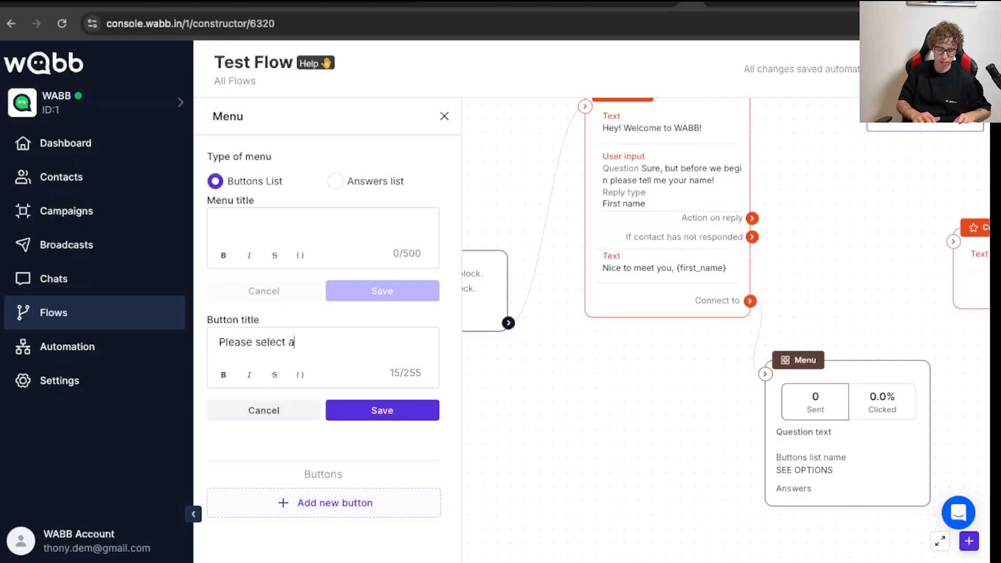
pyautogui.write('n option')
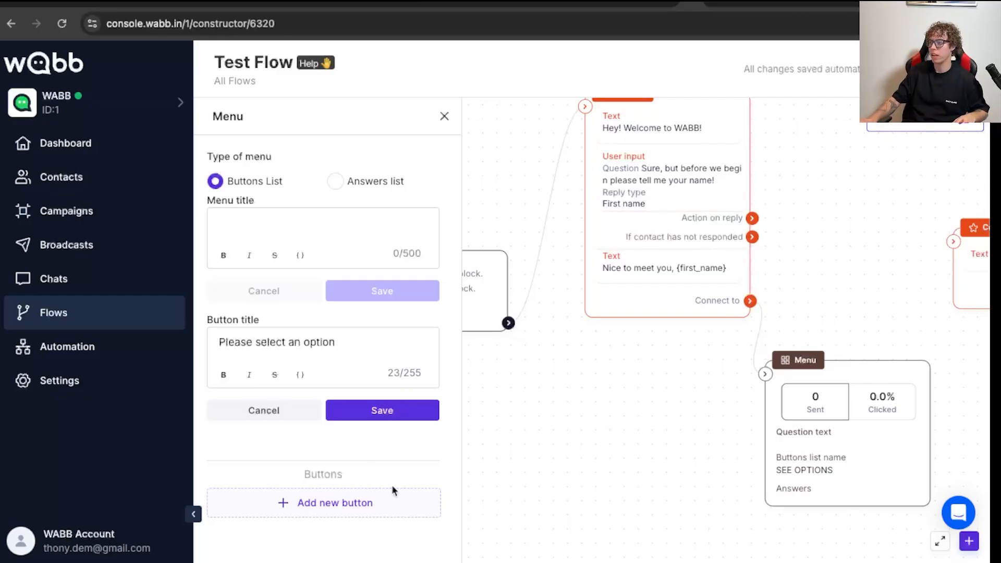
# - Add a first menu button with the text "Book a call" and save both it and the button title
pyautogui.click(336, 503)
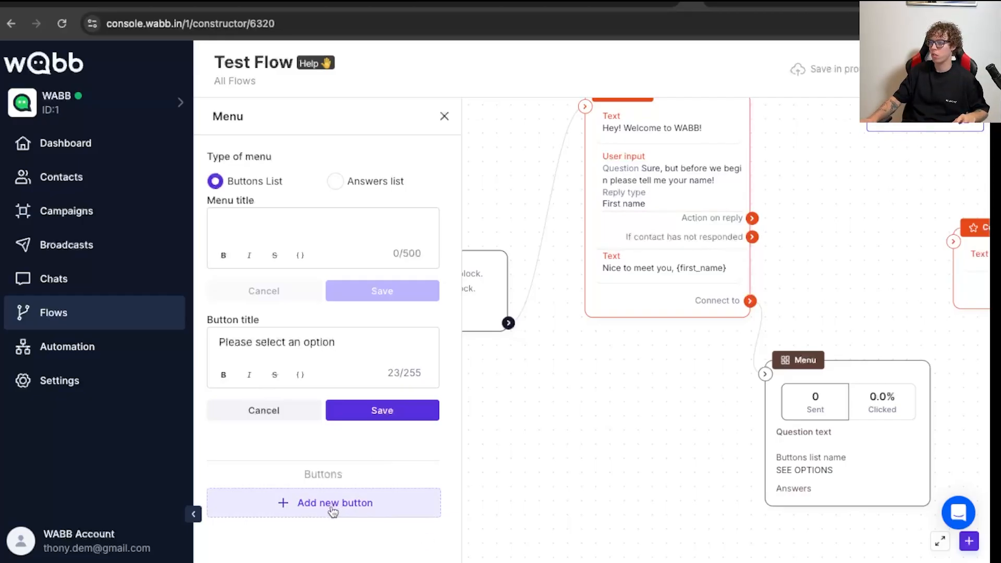
pyautogui.scroll(-2, 299, 477)
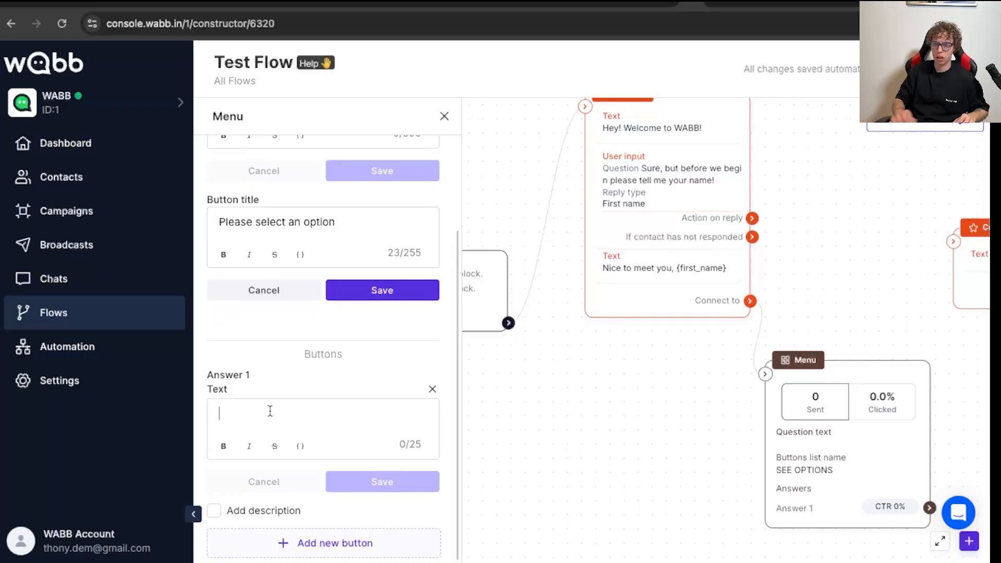
pyautogui.write('Book a ')
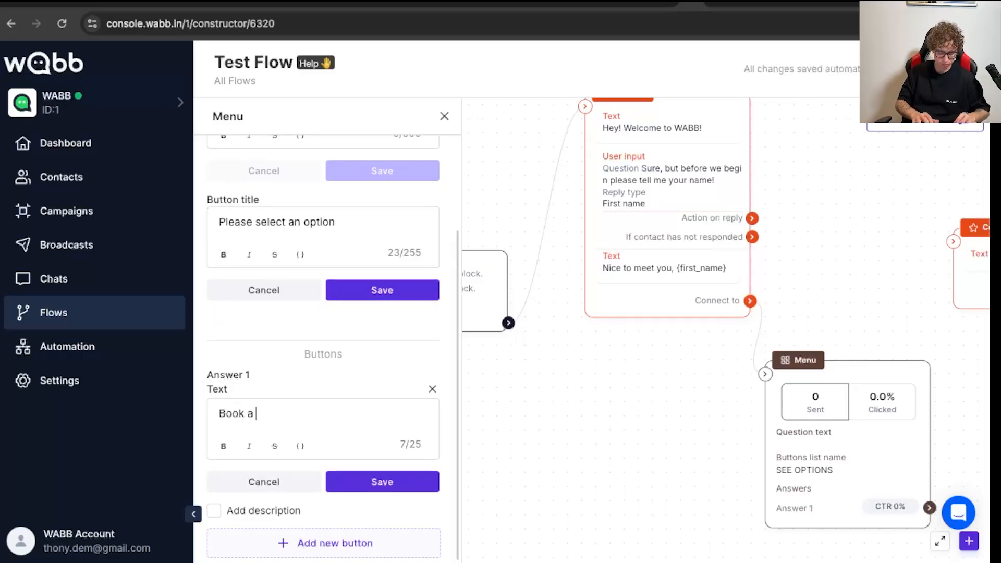
pyautogui.write('call')
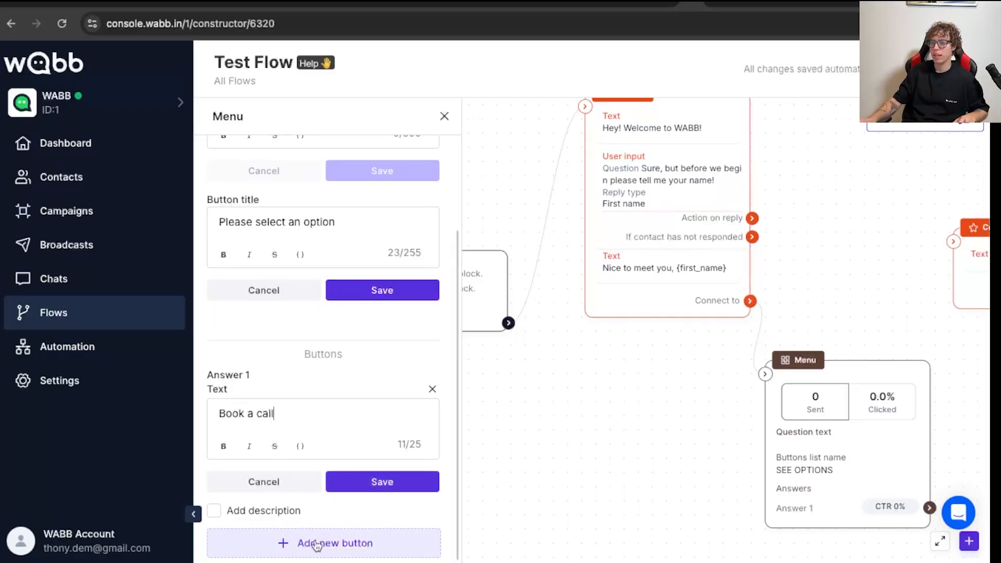
pyautogui.click(370, 479)
pyautogui.click(374, 317)
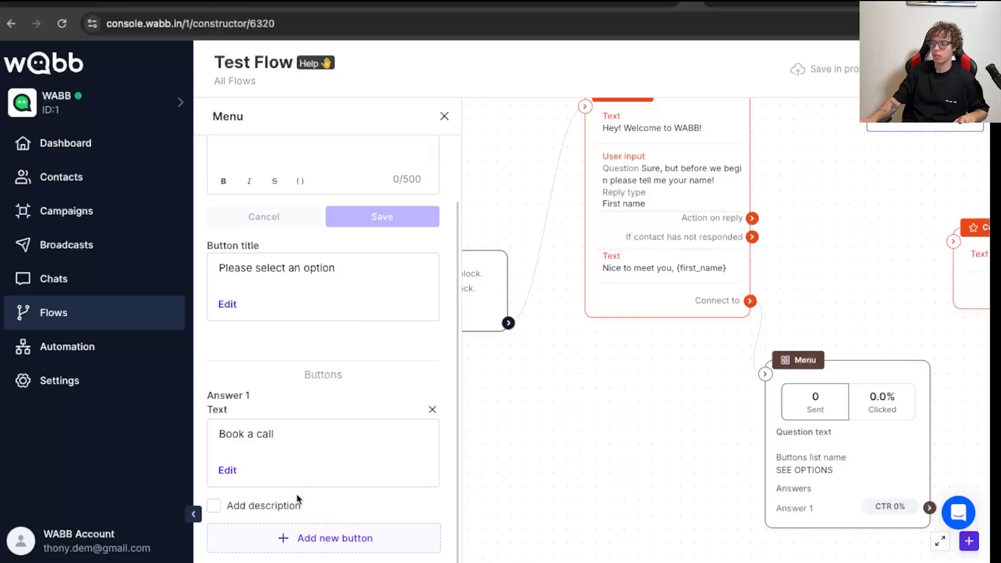
# - Add a second menu button with the text "Get a coupon" and save it
pyautogui.click(292, 540)
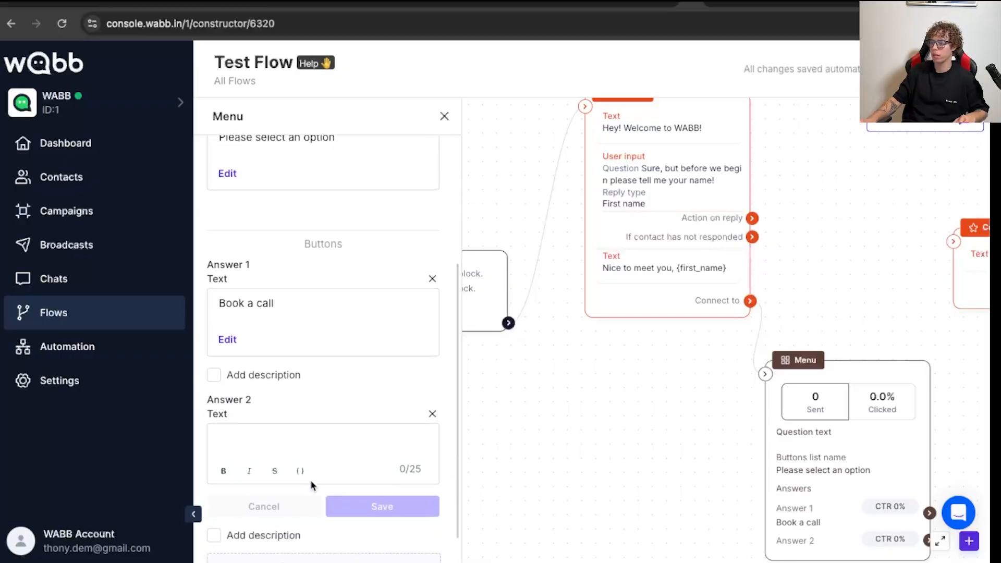
pyautogui.write('Get a ')
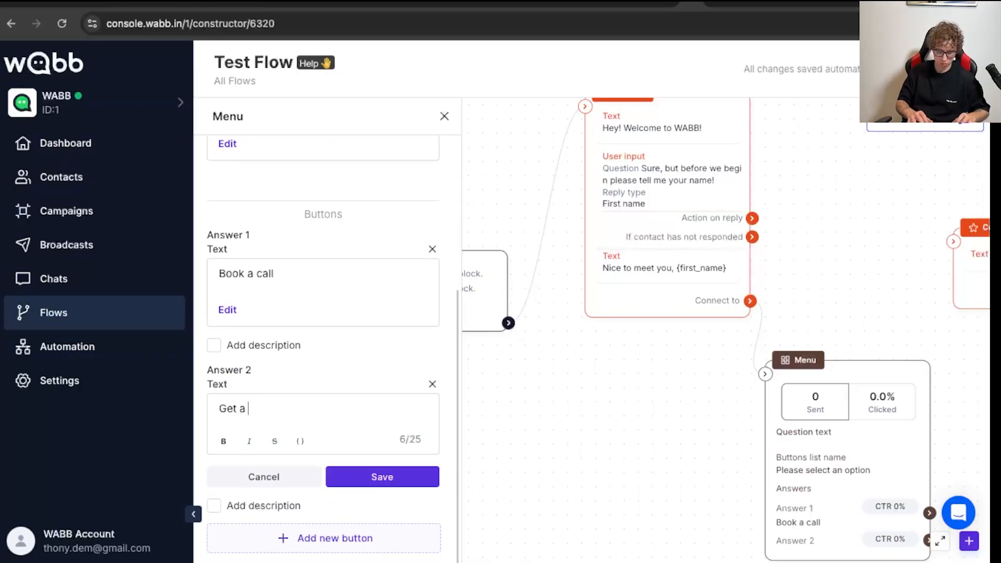
pyautogui.write('co')
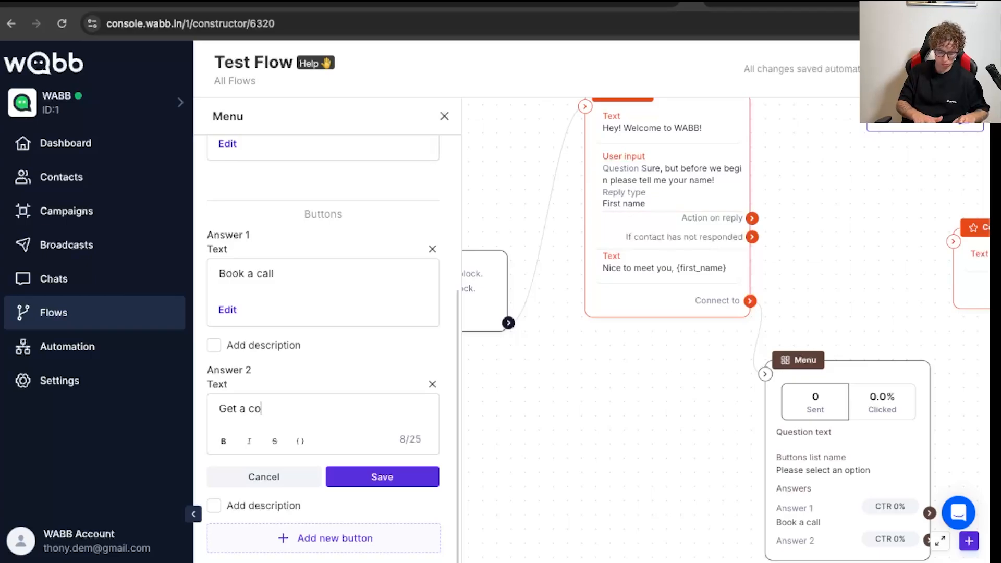
pyautogui.write('upon')
pyautogui.click(352, 476)
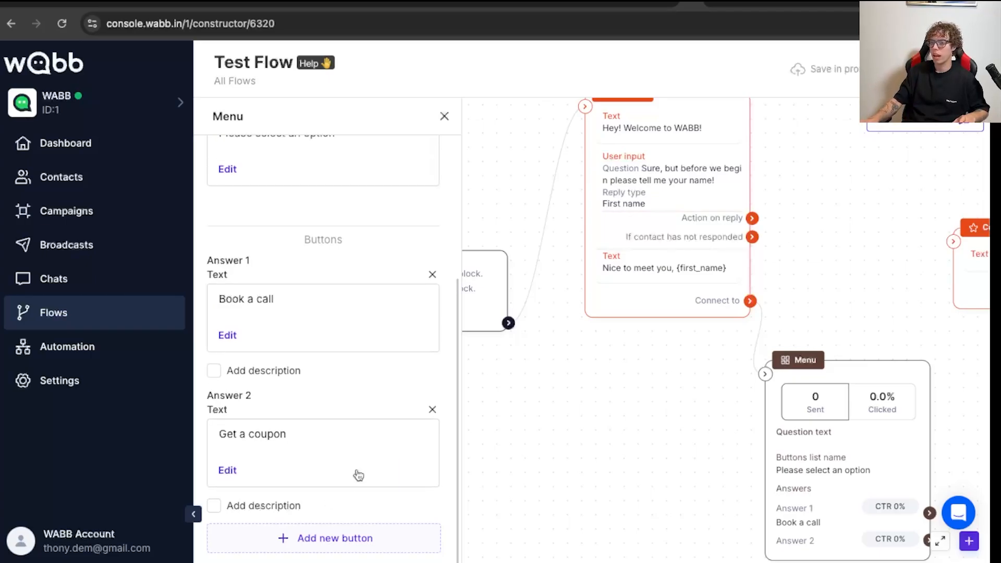
# - Add a third menu button with the text "Talk to a human" and save it
pyautogui.click(340, 536)
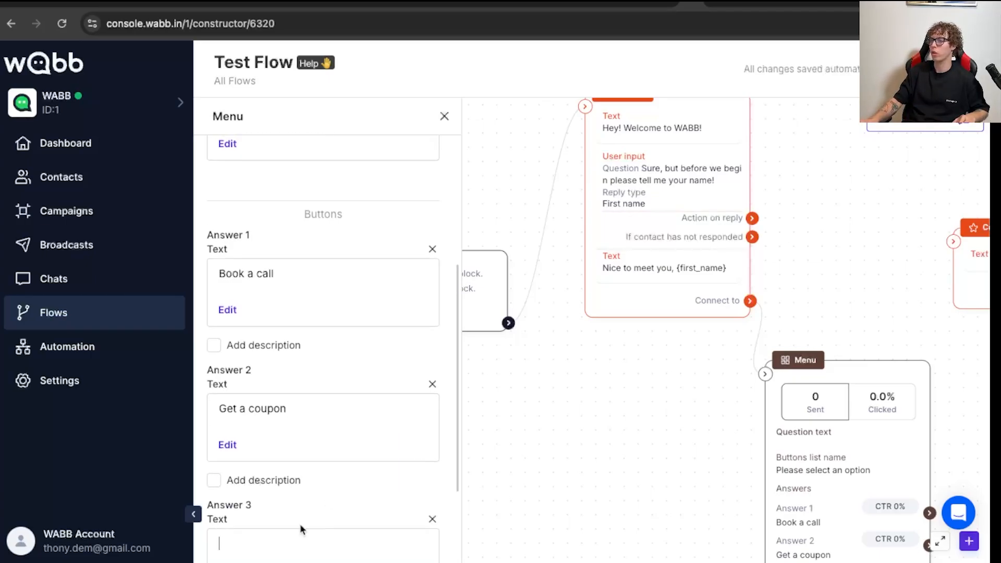
pyautogui.write('Talk ')
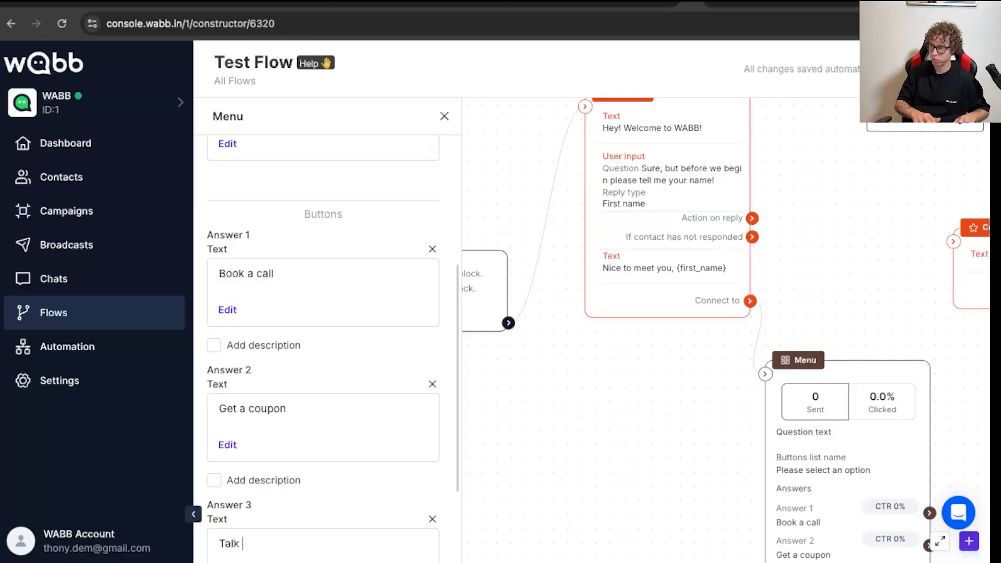
pyautogui.write('to a human')
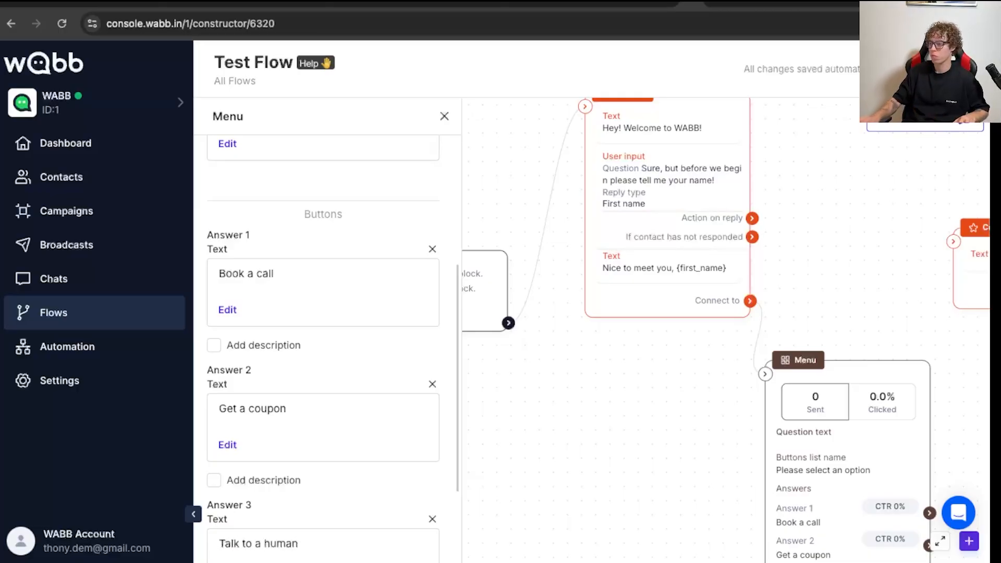
pyautogui.scroll(-3, 327, 495)
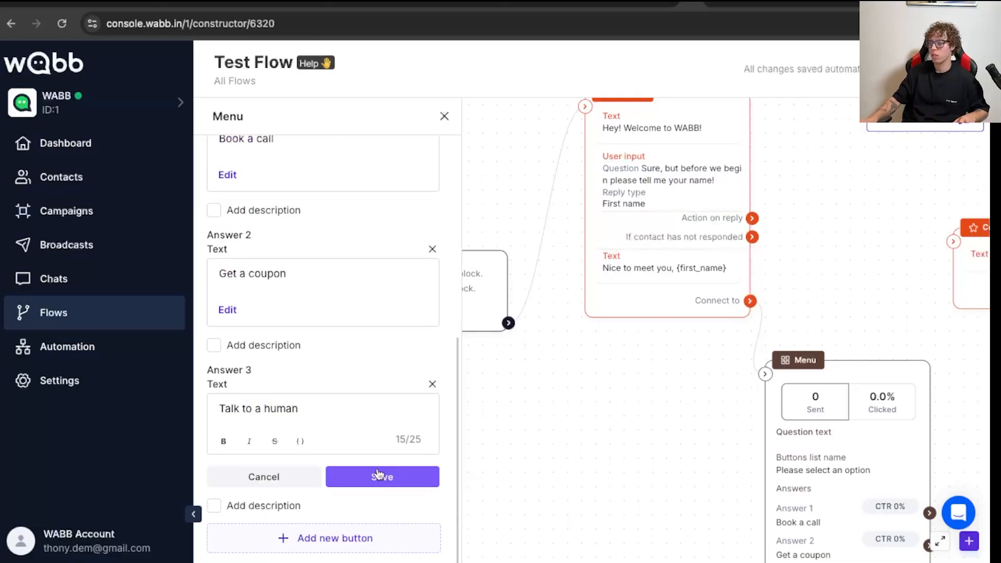
pyautogui.click(379, 478)
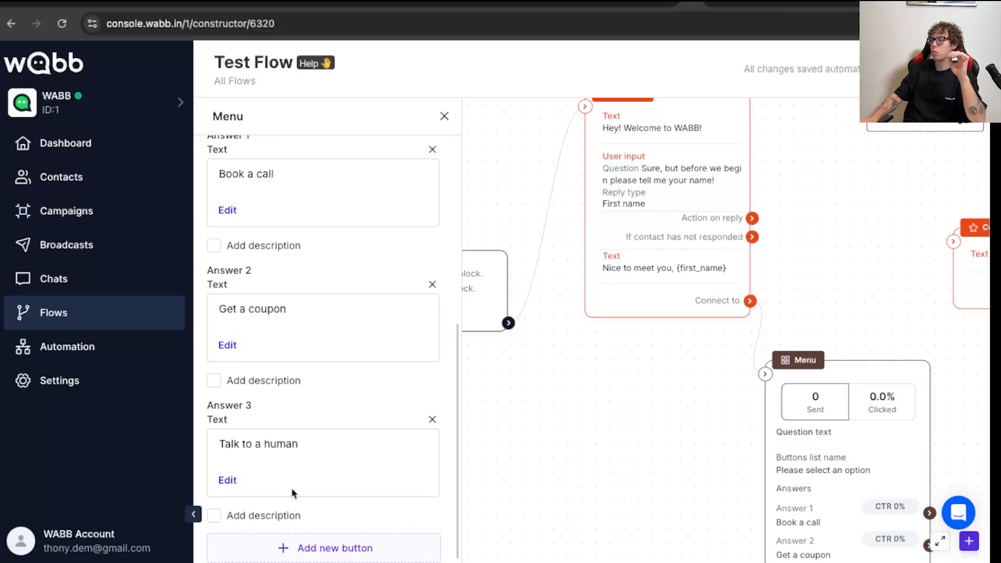
pyautogui.scroll(7, 313, 491)
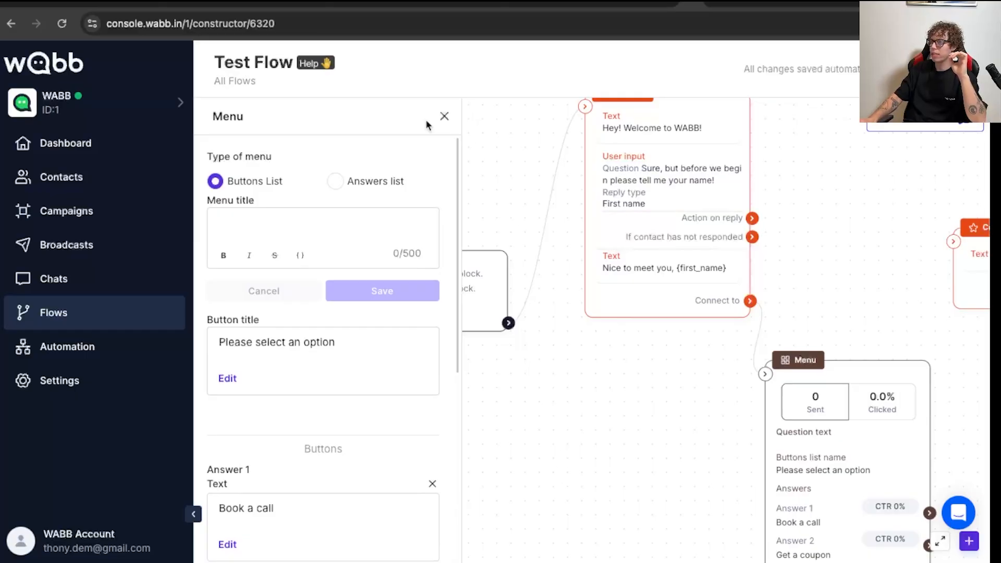
# - Link the Menu's "Book a call" answer to the empty Content block and place that block just beyond the Menu
pyautogui.click(443, 117)
pyautogui.moveTo(751, 267); pyautogui.dragTo(929, 264)
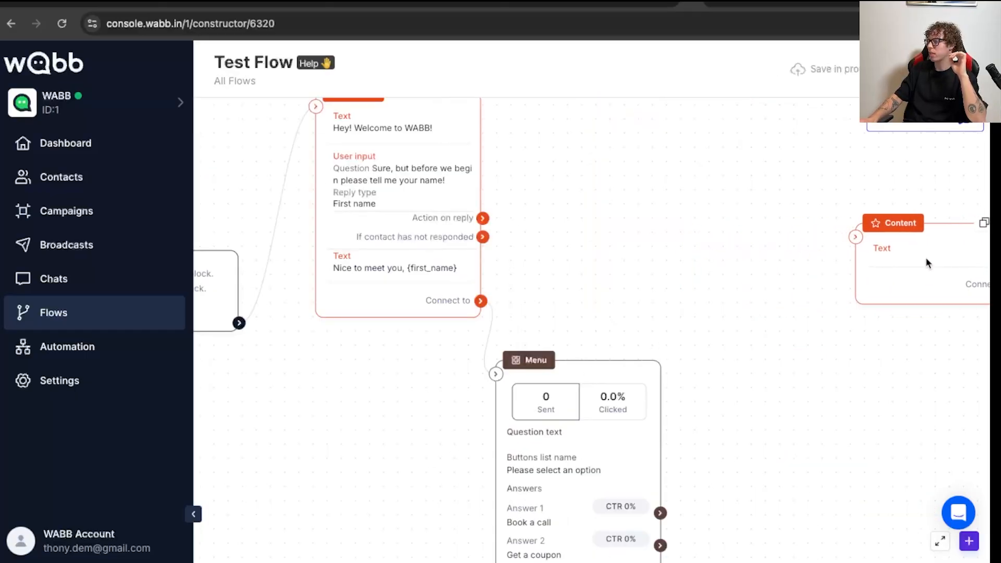
pyautogui.moveTo(740, 456); pyautogui.dragTo(596, 396)
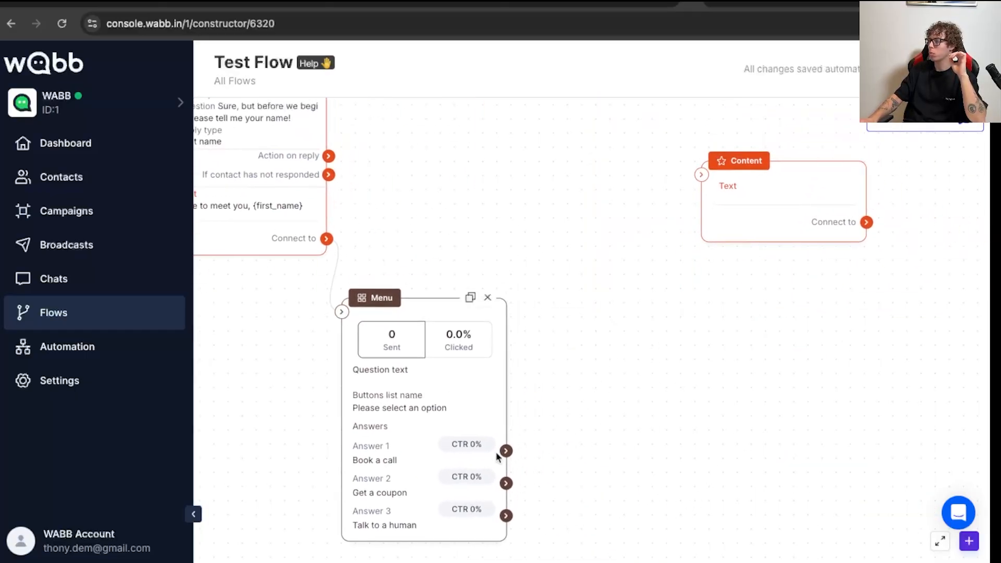
pyautogui.moveTo(506, 451); pyautogui.dragTo(700, 177)
pyautogui.moveTo(733, 187); pyautogui.dragTo(595, 226)
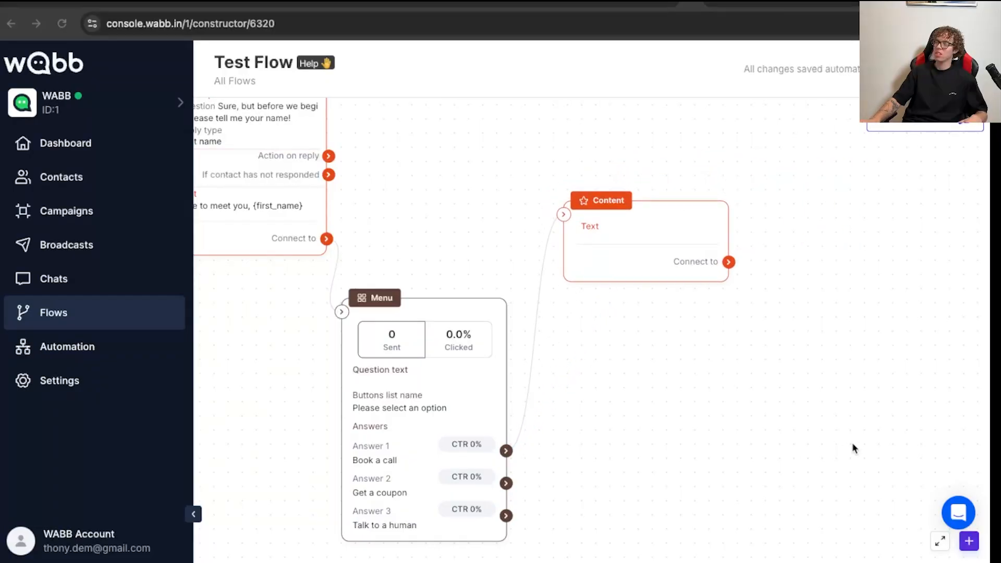
# - Set the linked Content block's text to "Use calendar below to book a call" and save it
pyautogui.click(699, 206)
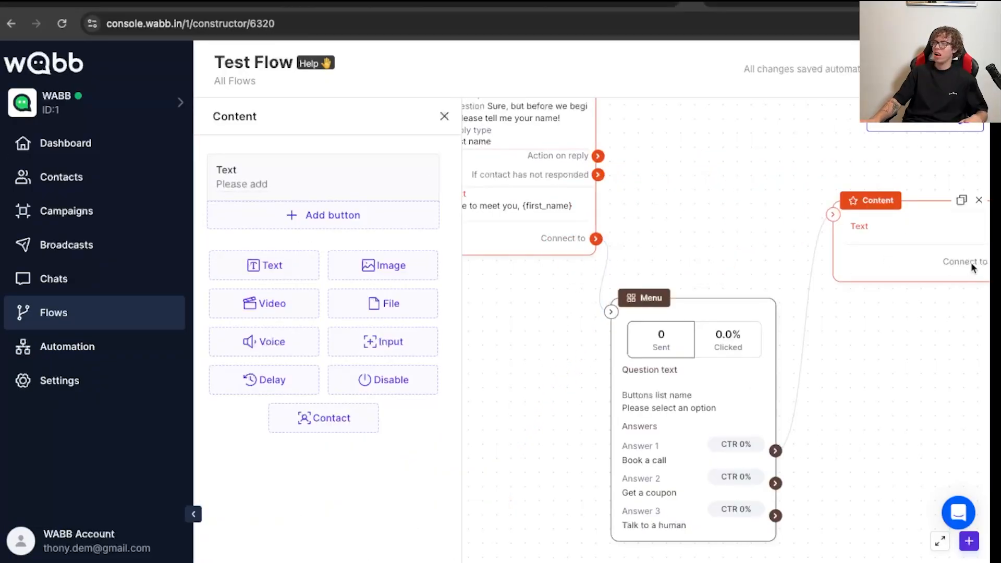
pyautogui.click(278, 177)
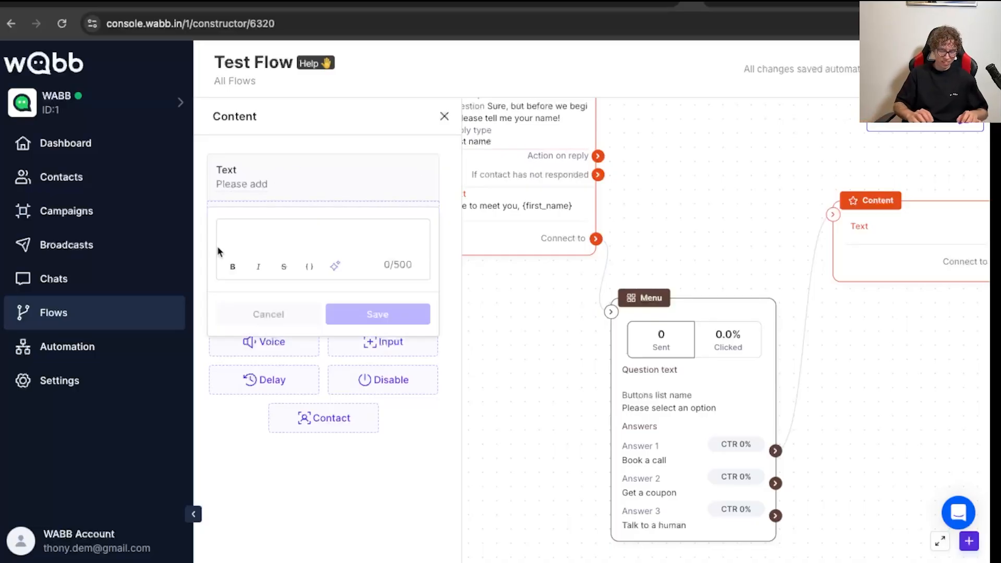
pyautogui.write('B')
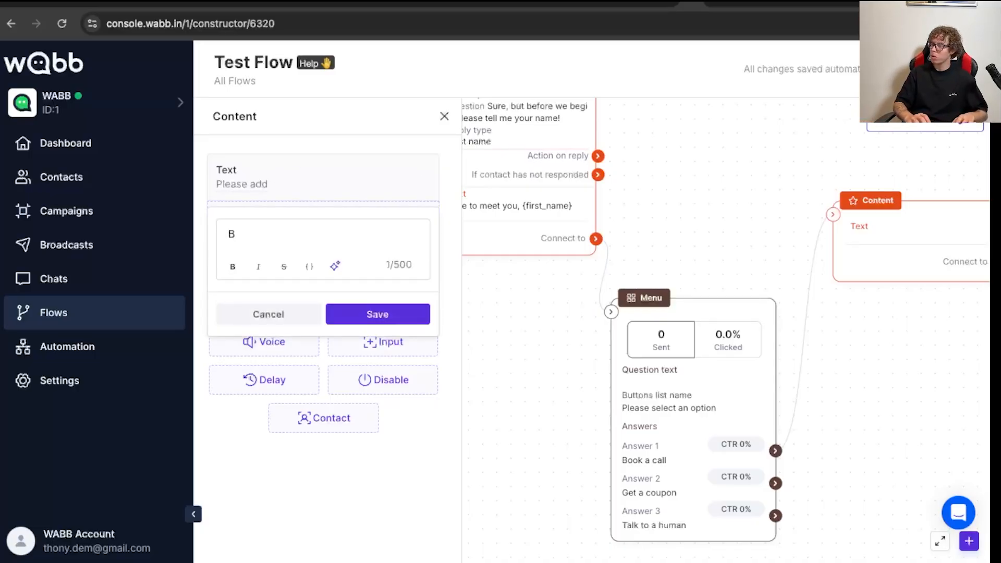
pyautogui.write('oo')
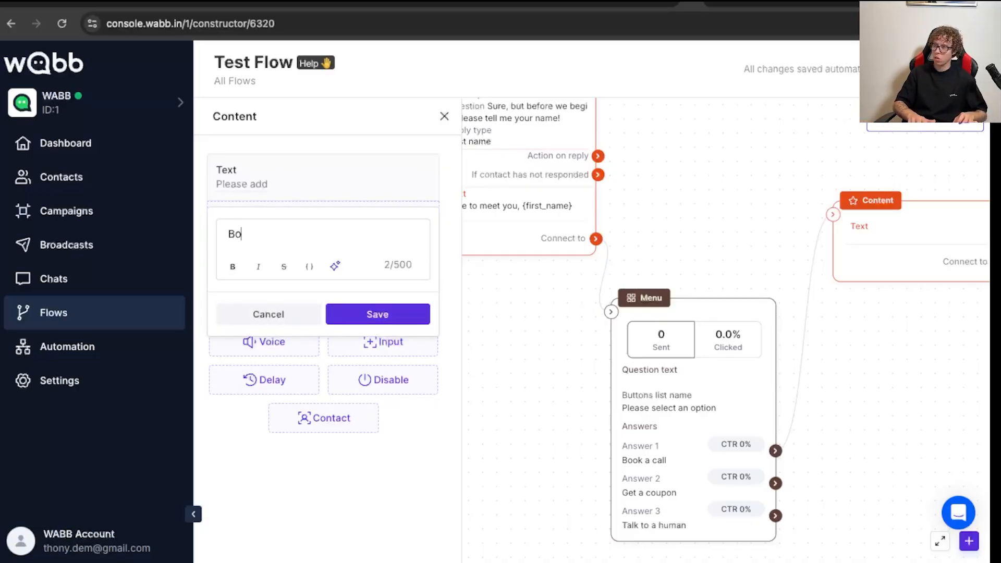
pyautogui.press('BackSpace')
pyautogui.press('BackSpace')
pyautogui.write('Use ')
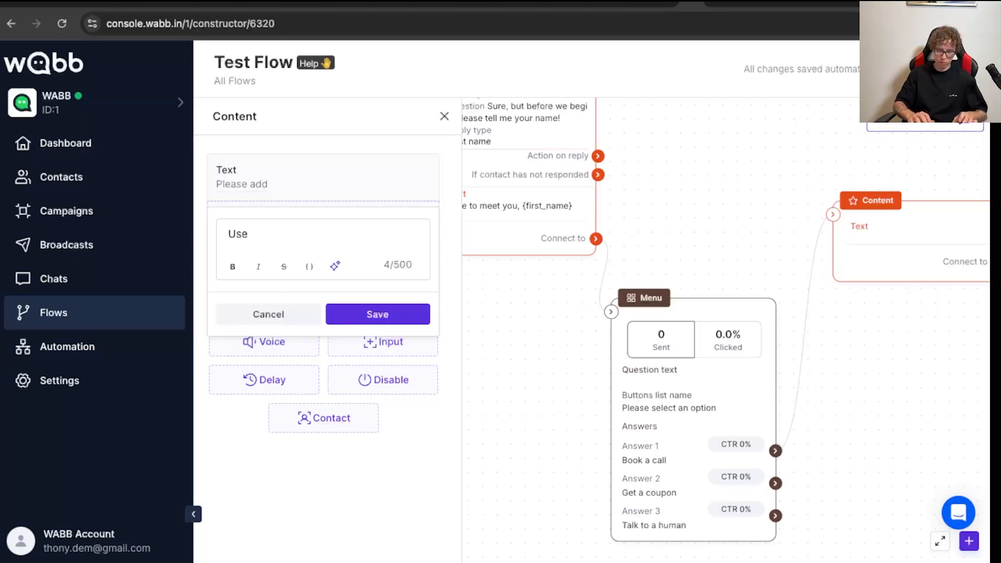
pyautogui.write('calend')
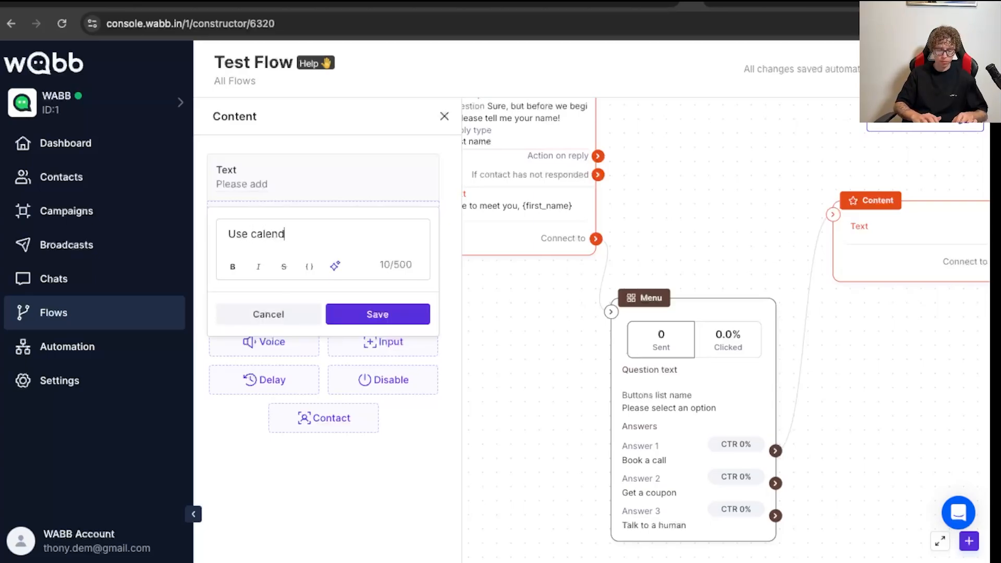
pyautogui.write('ar below to b')
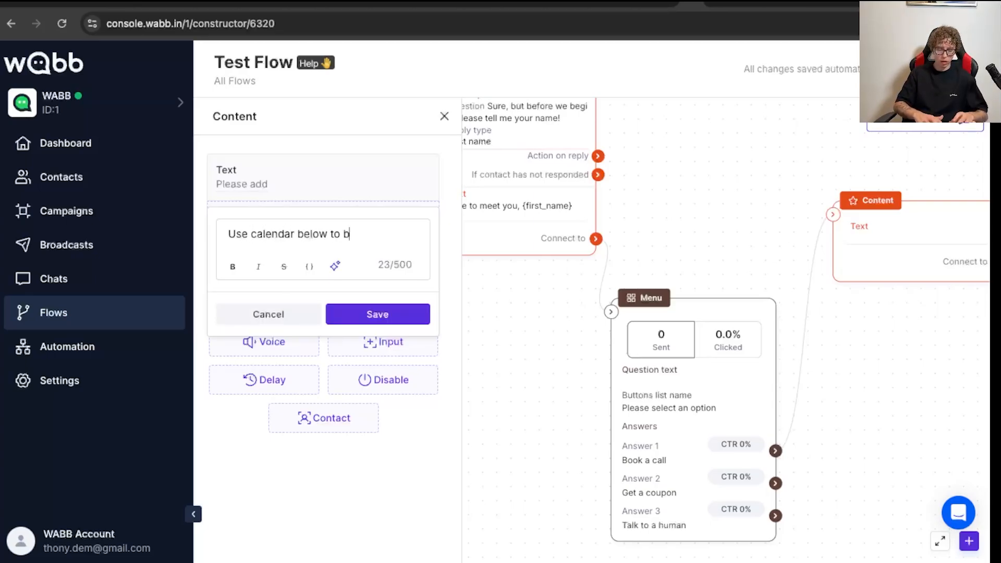
pyautogui.write('ook a call')
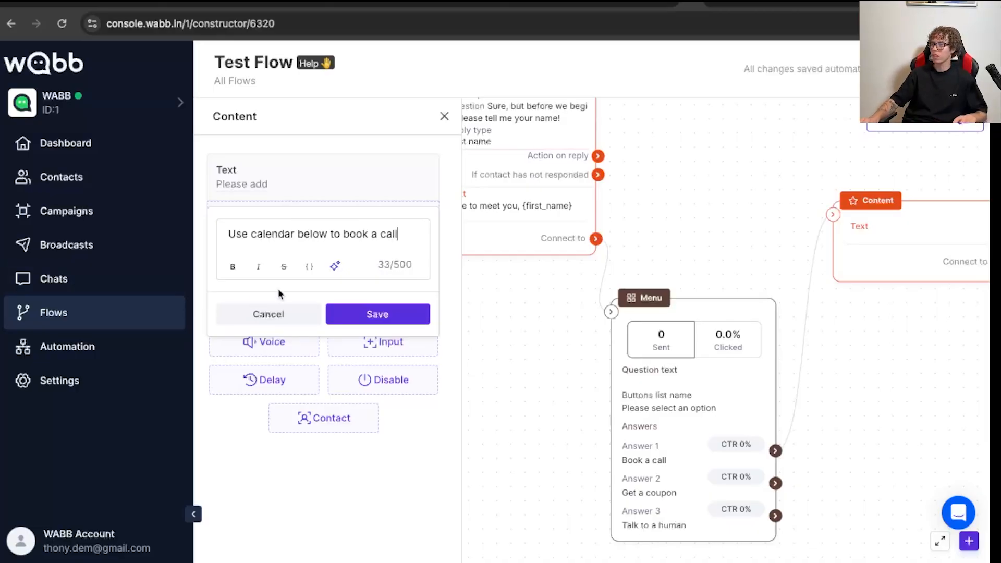
pyautogui.click(371, 313)
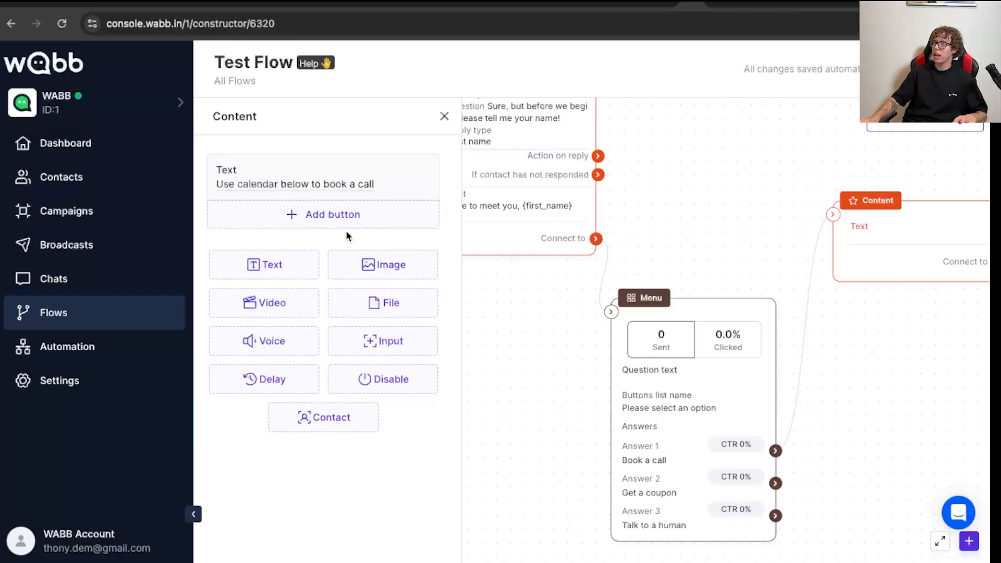
# - Add a CTA button of type Open website to the calendar text, with the Calendly booking link as its URL
pyautogui.click(368, 211)
pyautogui.click(498, 241)
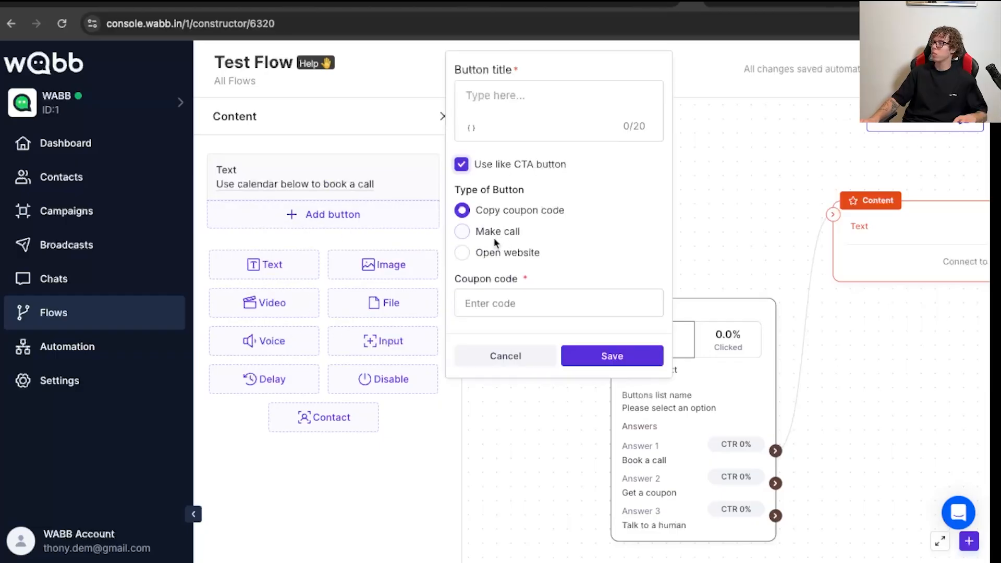
pyautogui.click(501, 253)
pyautogui.click(499, 304)
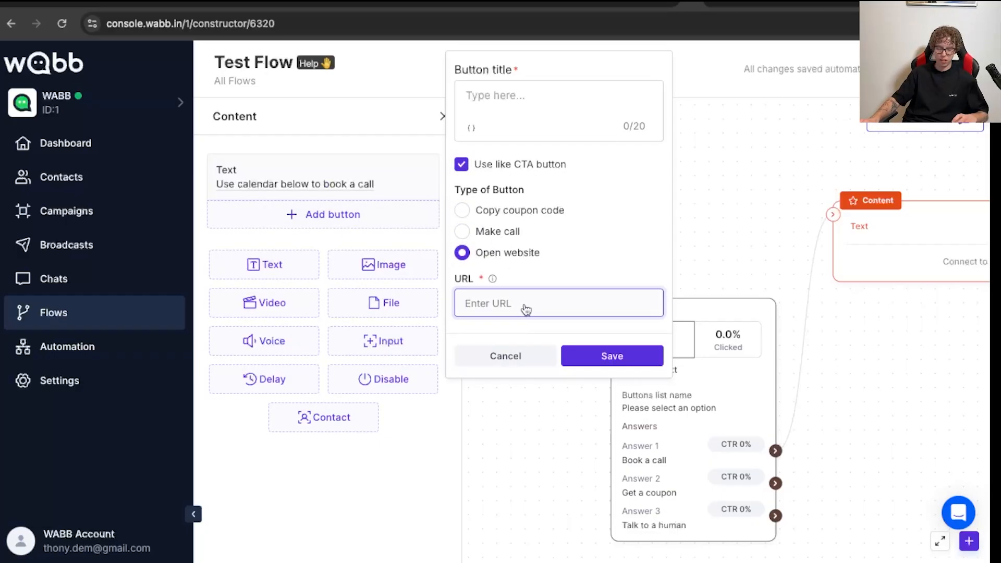
pyautogui.write('https://calendly.com/anthony-wabb/30min')
# - Title the CTA button "Book a call" and save it
pyautogui.click(504, 102)
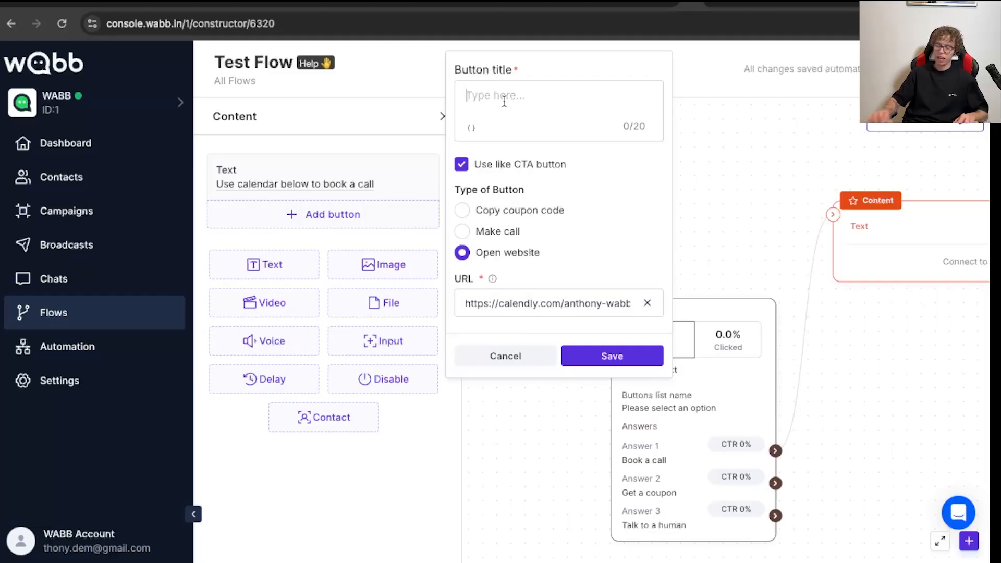
pyautogui.write('Book')
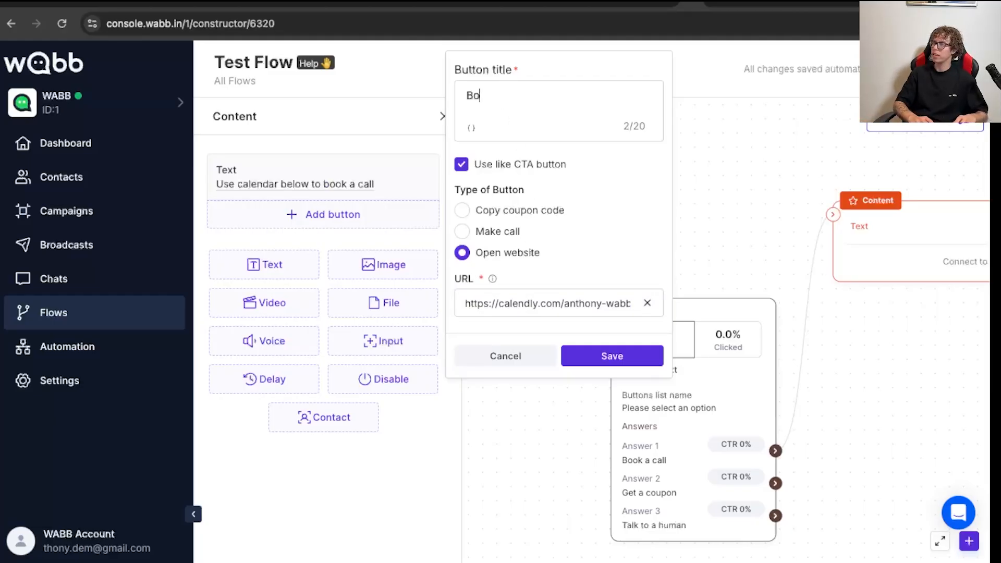
pyautogui.press('BackSpace')
pyautogui.press('BackSpace')
pyautogui.write('ok')
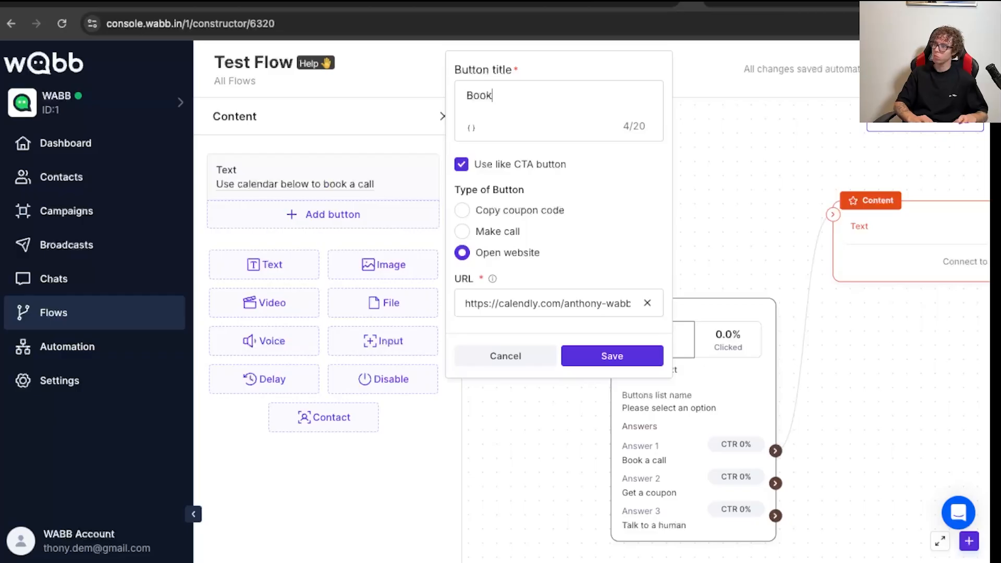
pyautogui.write(' a call')
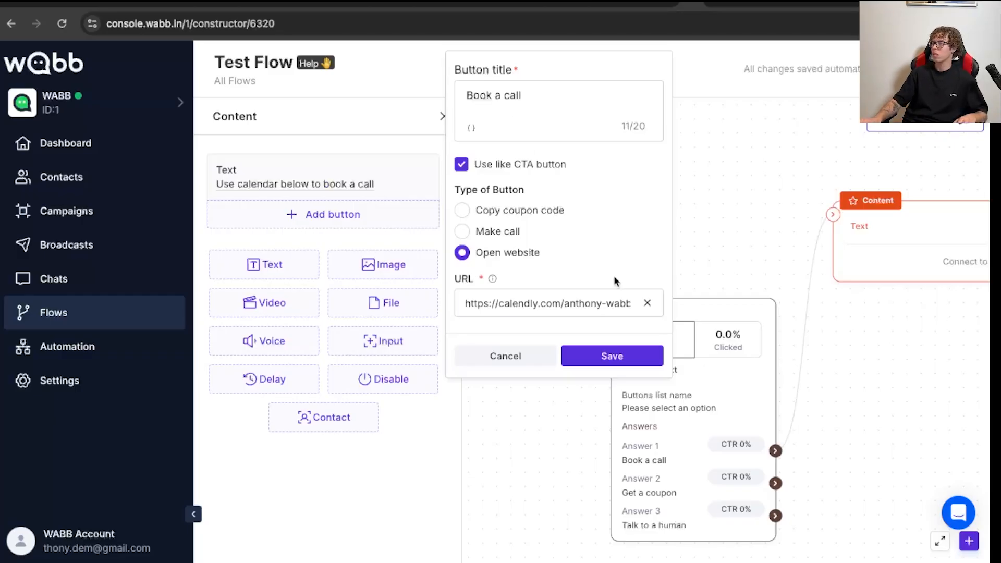
pyautogui.click(651, 356)
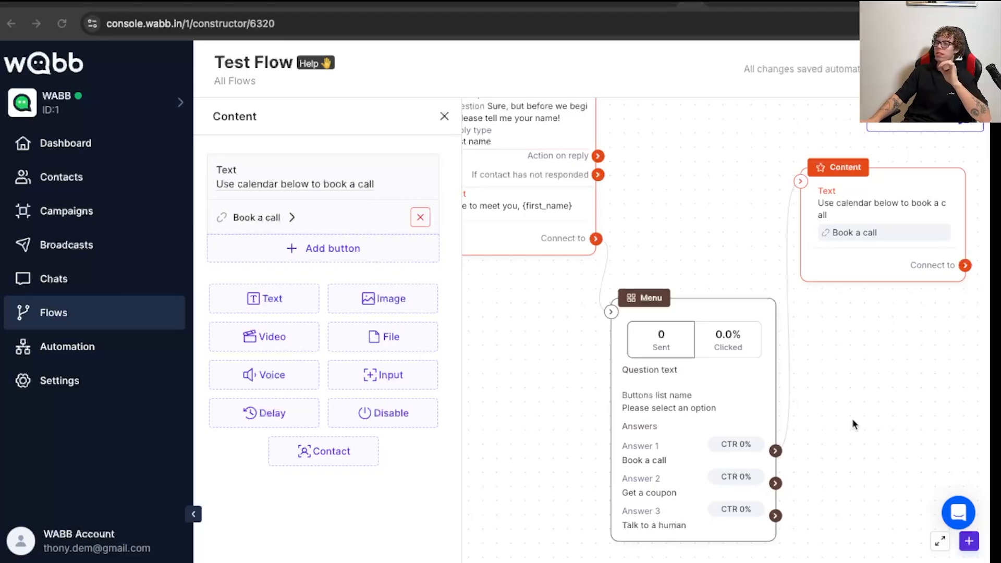
# - Add an Action block below the calendar Content block and link the Menu's "Get a coupon" answer to it
pyautogui.click(963, 545)
pyautogui.moveTo(935, 365); pyautogui.dragTo(947, 416)
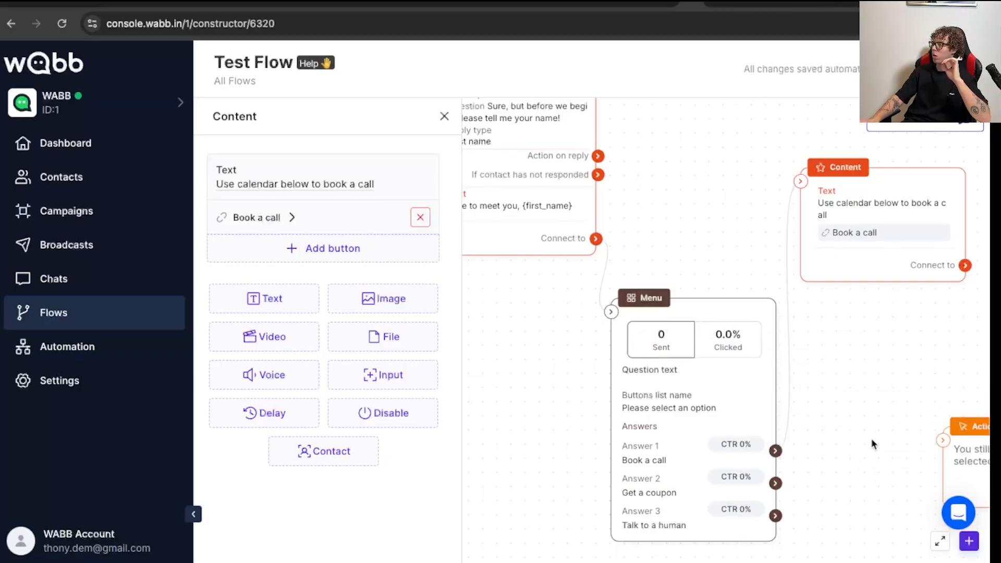
pyautogui.moveTo(977, 453); pyautogui.dragTo(876, 435)
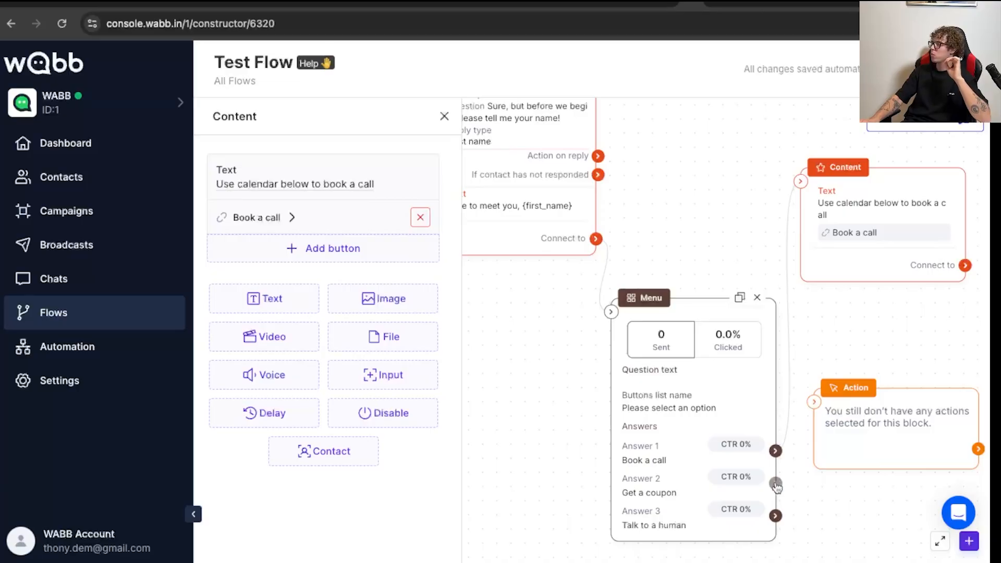
pyautogui.moveTo(808, 433); pyautogui.dragTo(813, 410)
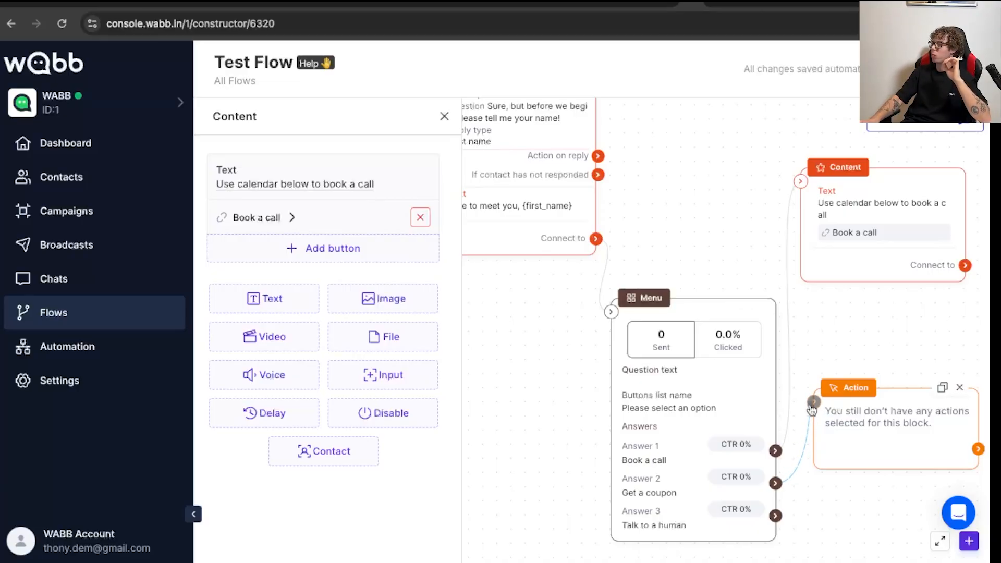
# - Add an "Add tag" action to the Action block and look through its available tags
pyautogui.click(846, 448)
pyautogui.click(286, 170)
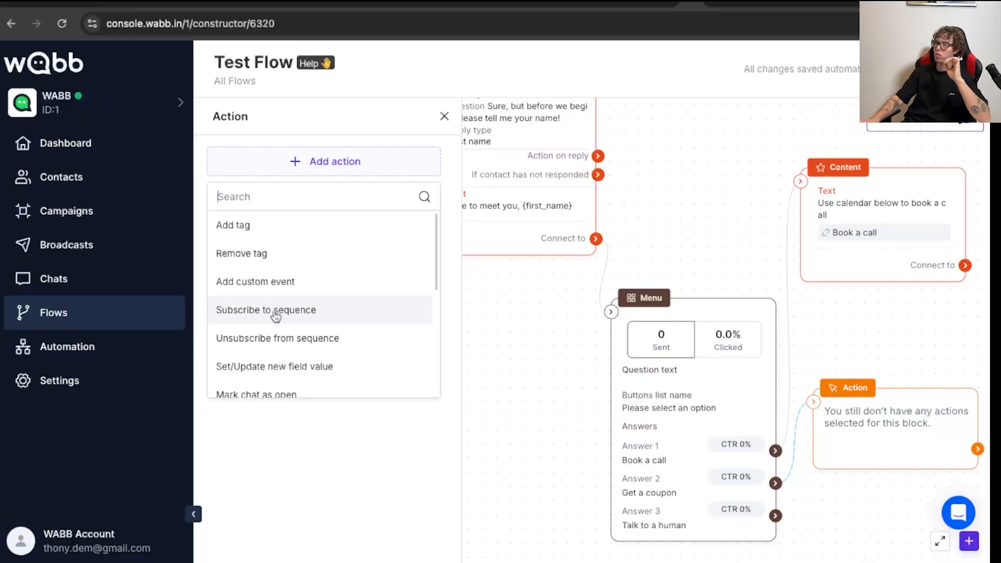
pyautogui.click(251, 239)
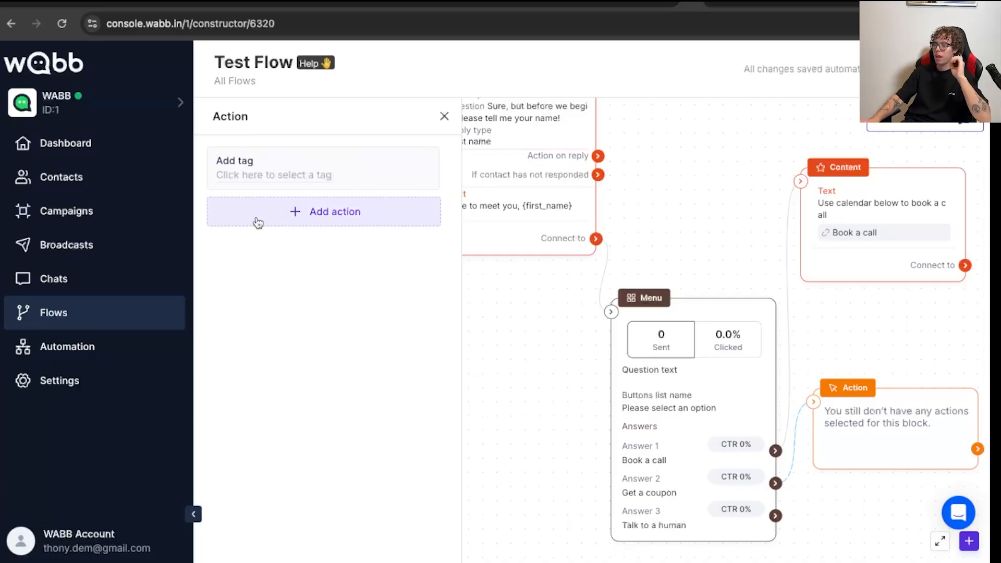
pyautogui.click(273, 180)
pyautogui.scroll(-3, 274, 320)
pyautogui.scroll(2, 274, 319)
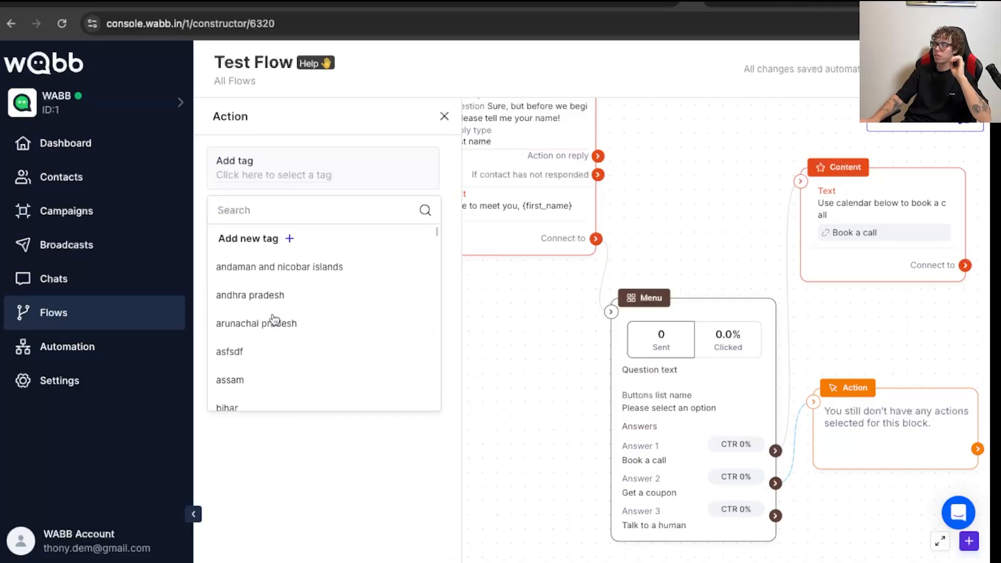
pyautogui.scroll(-10, 274, 320)
pyautogui.scroll(10, 274, 320)
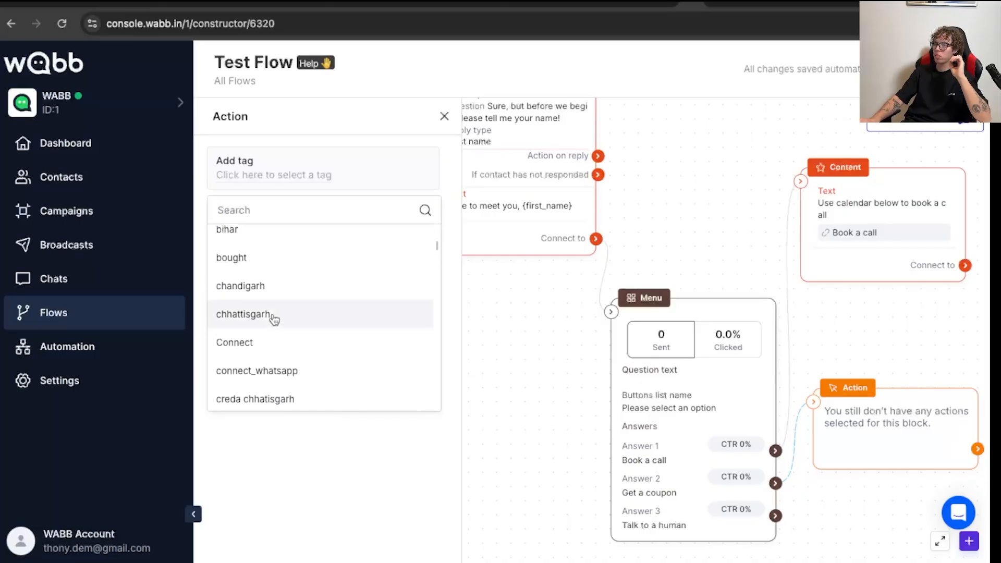
# - Create a new tag named "PotentialBuyer" for the Add tag action
pyautogui.click(264, 242)
pyautogui.click(402, 228)
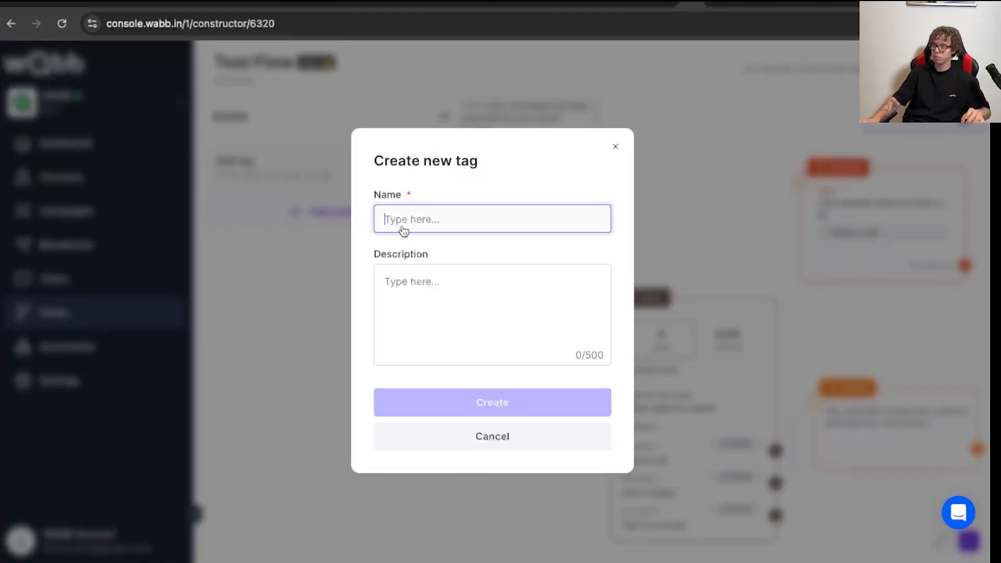
pyautogui.write('Potent')
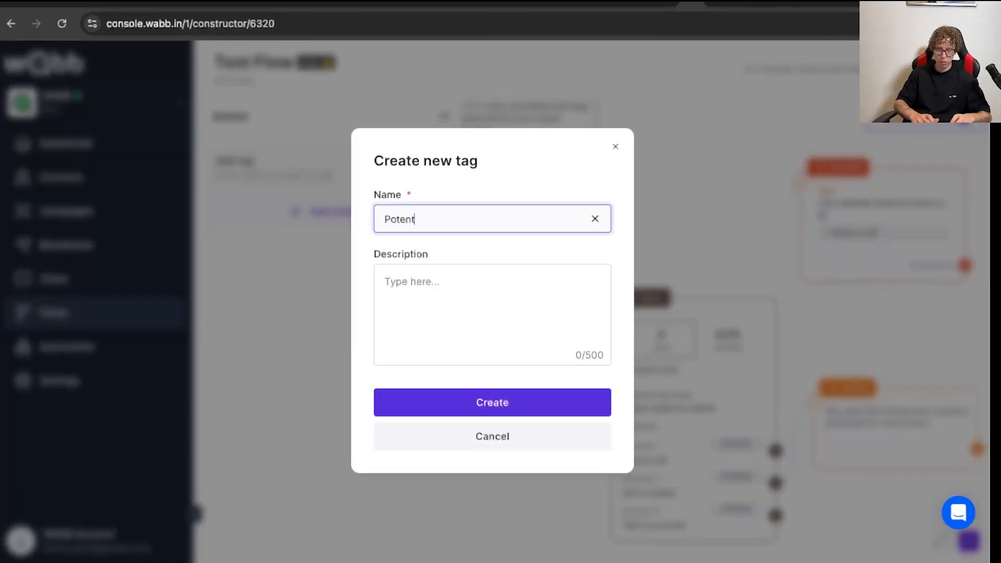
pyautogui.write('ial Buyer')
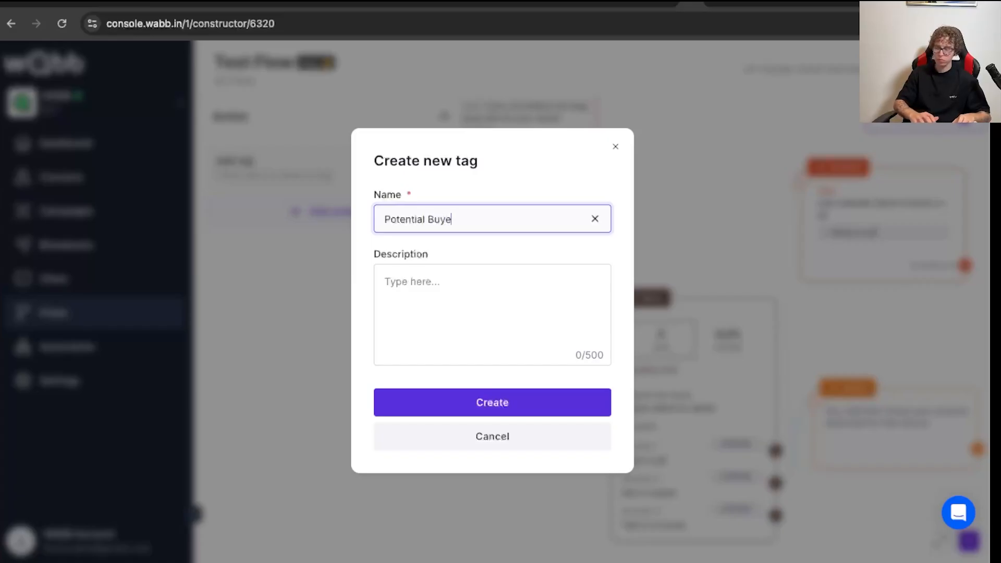
pyautogui.click(480, 403)
pyautogui.click(508, 225)
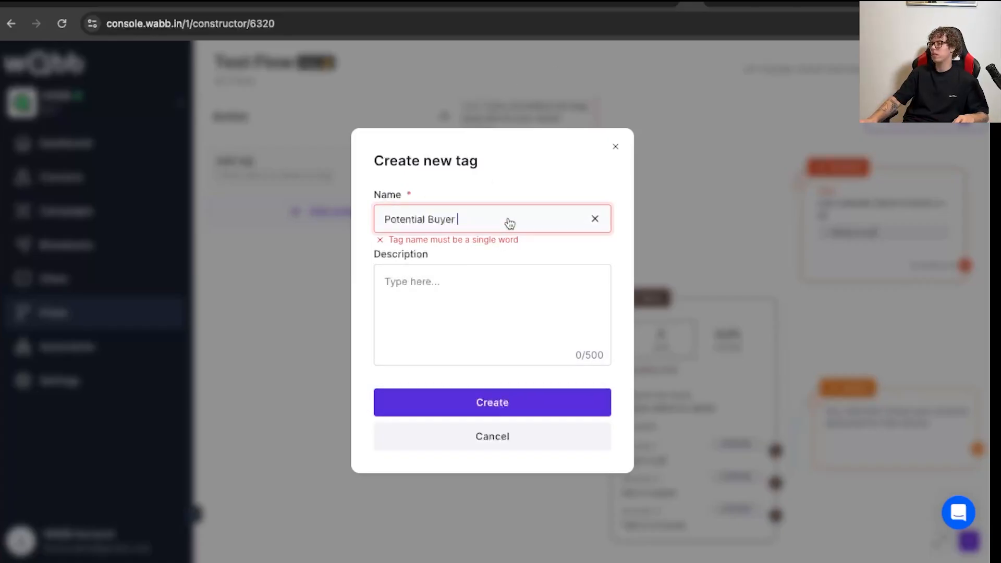
pyautogui.click(429, 219)
pyautogui.press('BackSpace')
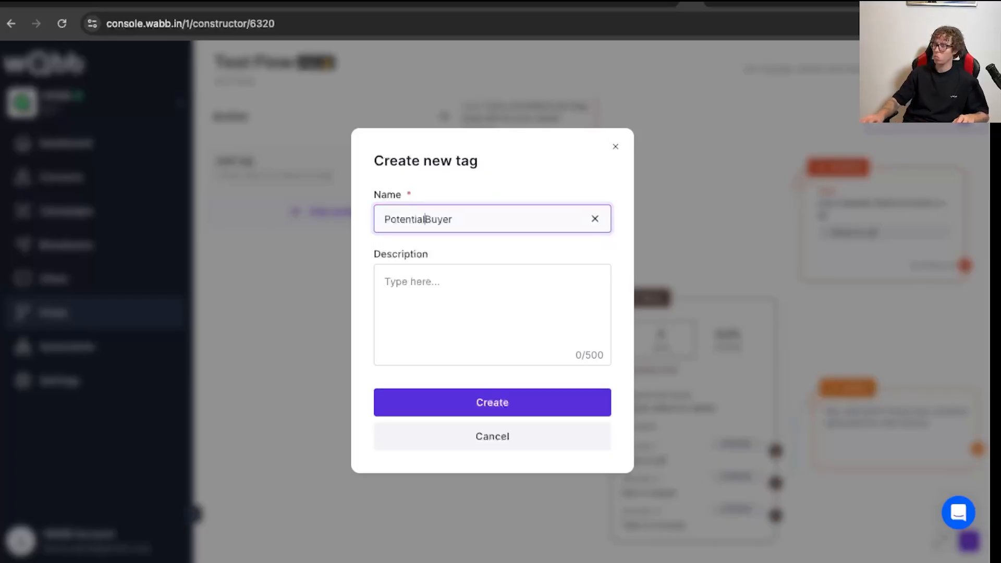
pyautogui.click(460, 408)
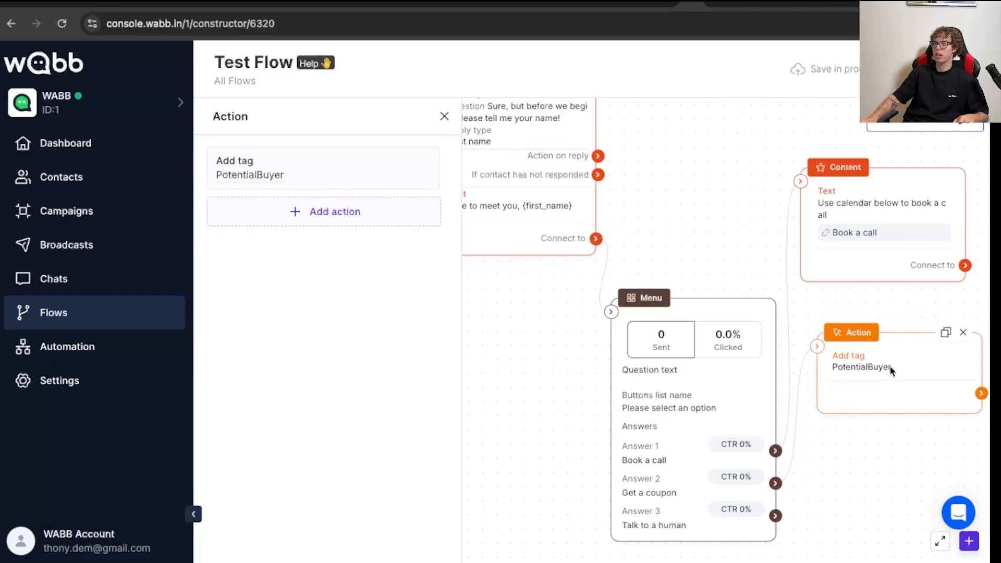
# - Add a Content block beside the Action block and link the Action block's output to it
pyautogui.click(837, 420)
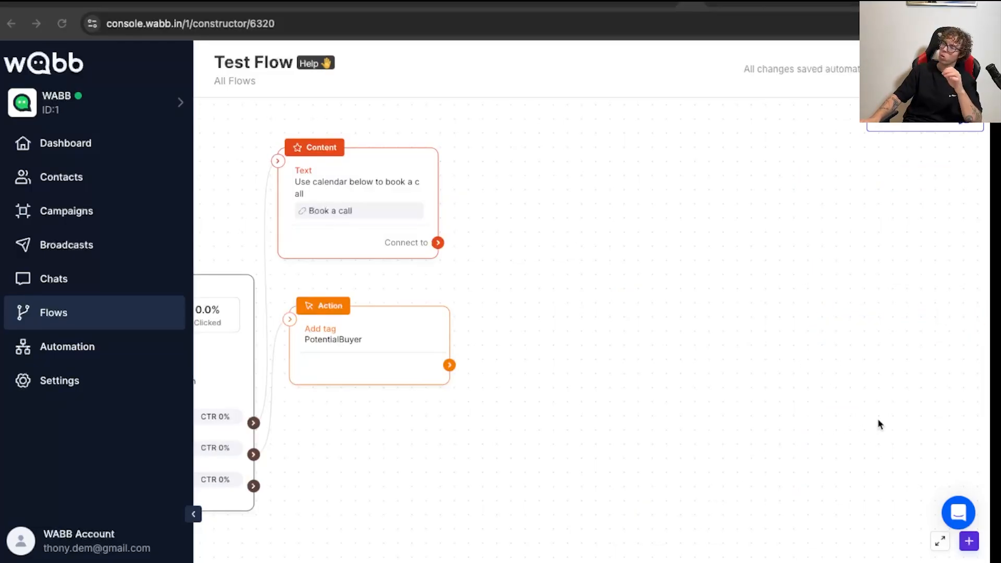
pyautogui.click(968, 541)
pyautogui.moveTo(874, 330); pyautogui.dragTo(589, 336)
pyautogui.moveTo(449, 365); pyautogui.dragTo(546, 344)
# - Set the text of the Content block beside the PotentialBuyer Action block to "Hey copy promo code"
pyautogui.click(263, 189)
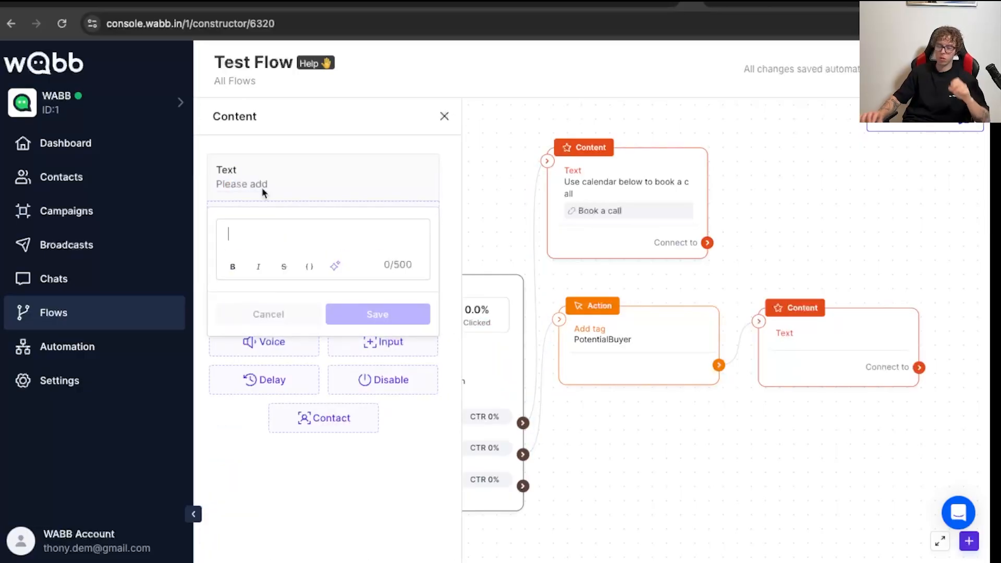
pyautogui.write('He')
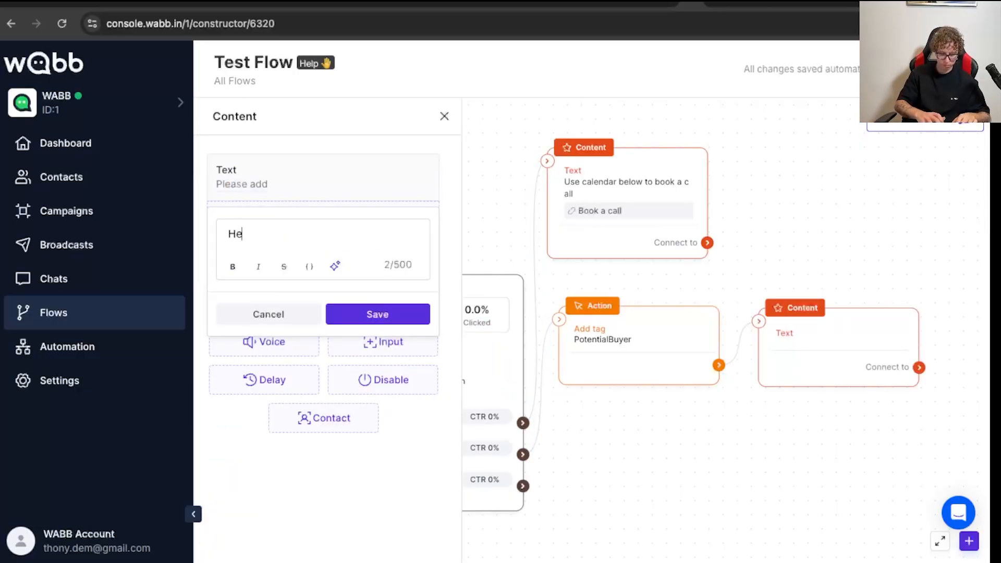
pyautogui.write('y copy pro')
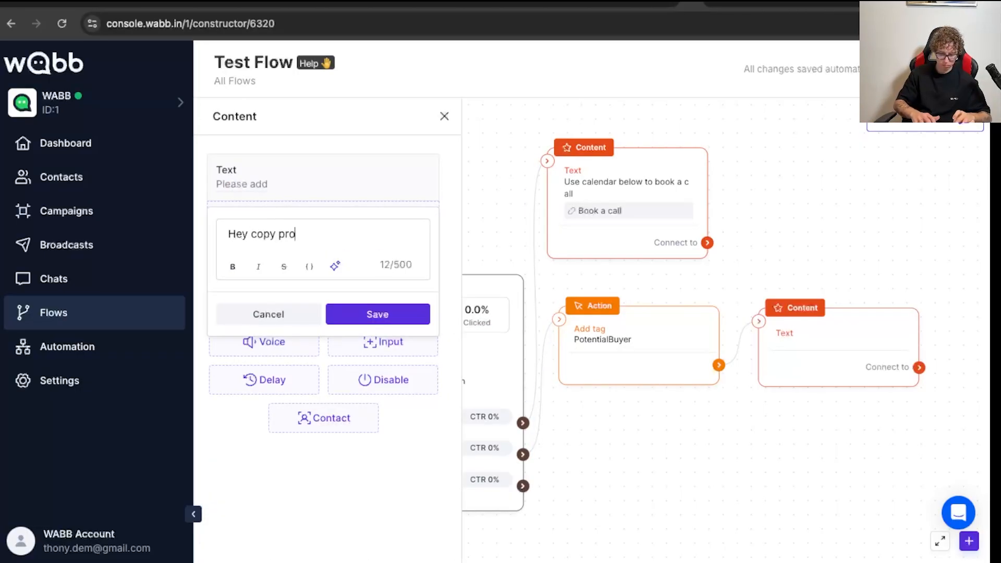
pyautogui.write('mo code')
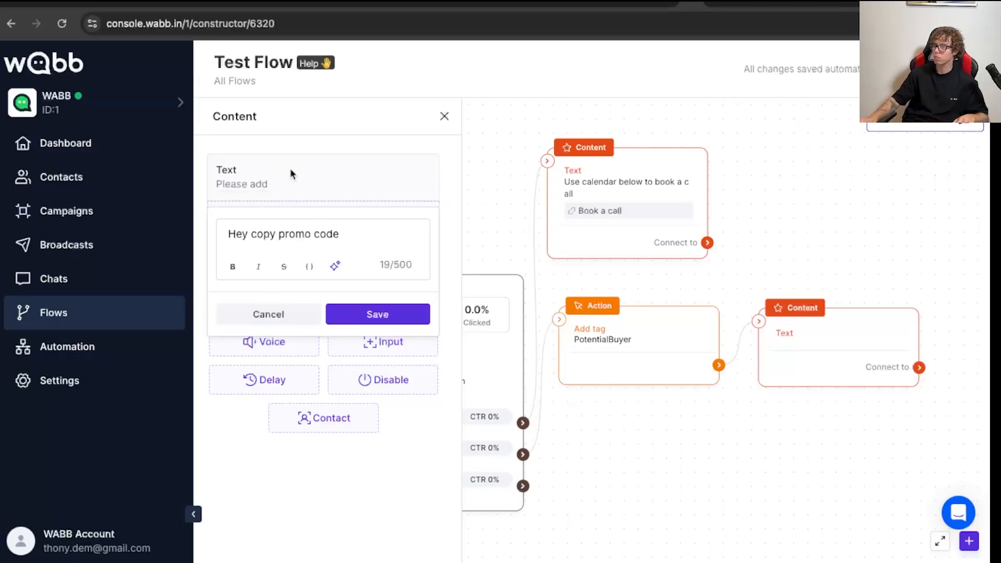
pyautogui.click(372, 315)
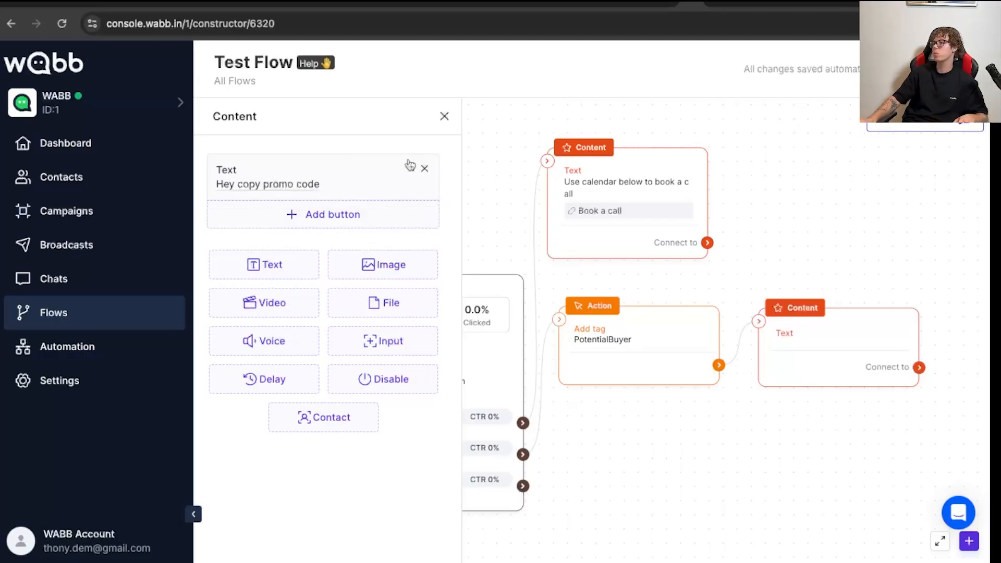
# - Add a CTA button titled "Coupon" to the promo text, of type Copy coupon code, with the coupon code "H!hdj"
pyautogui.click(350, 219)
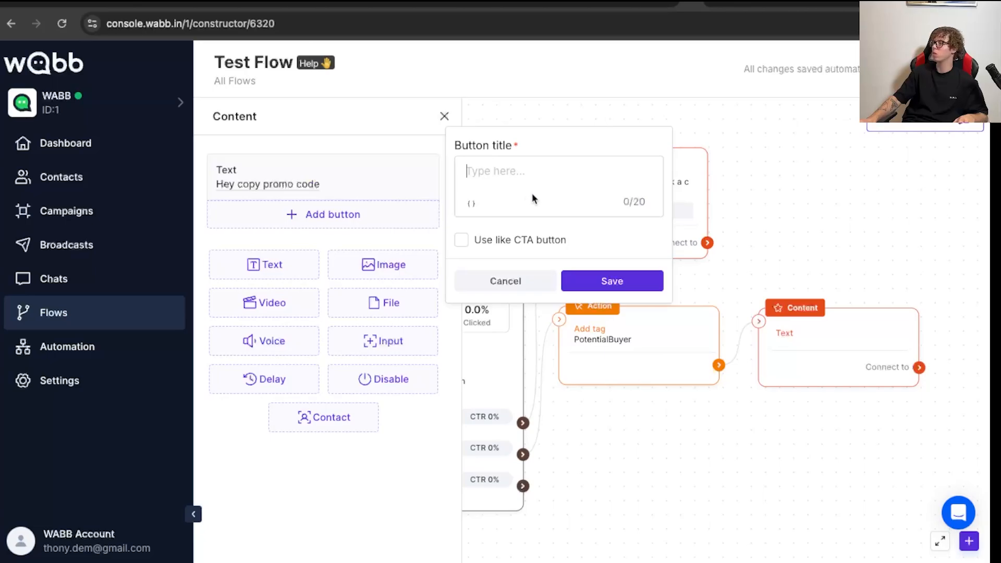
pyautogui.click(560, 249)
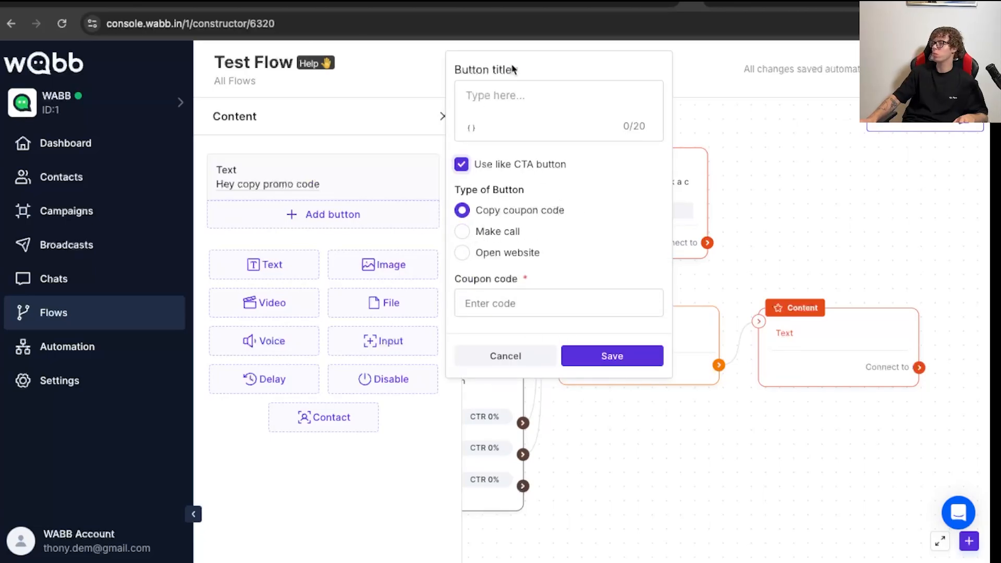
pyautogui.click(512, 102)
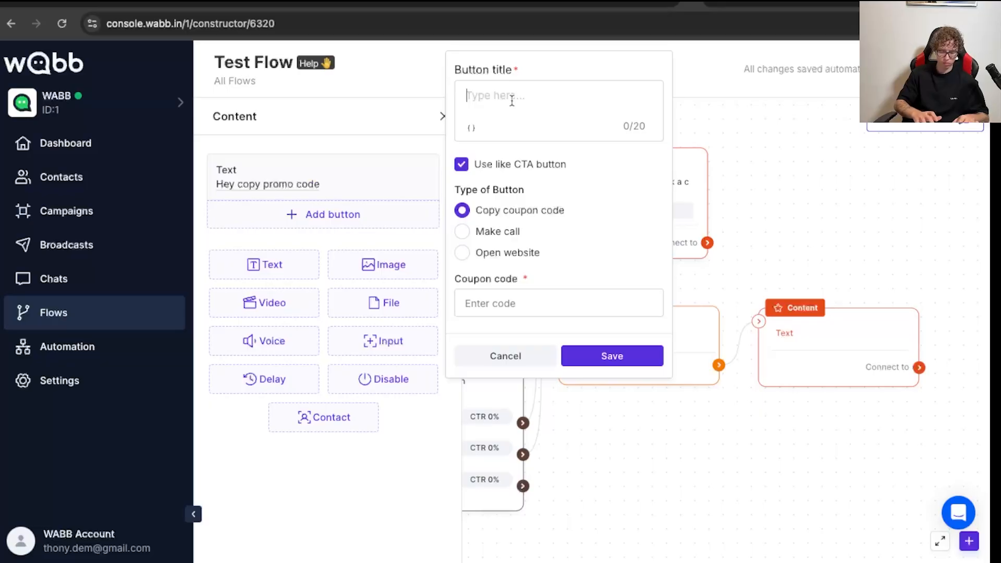
pyautogui.write('Coupon')
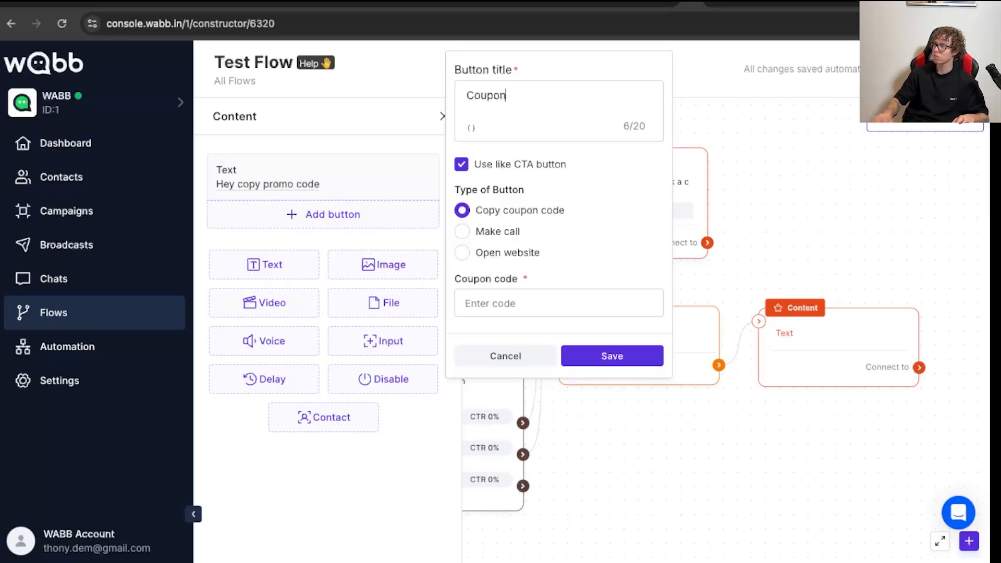
pyautogui.click(517, 304)
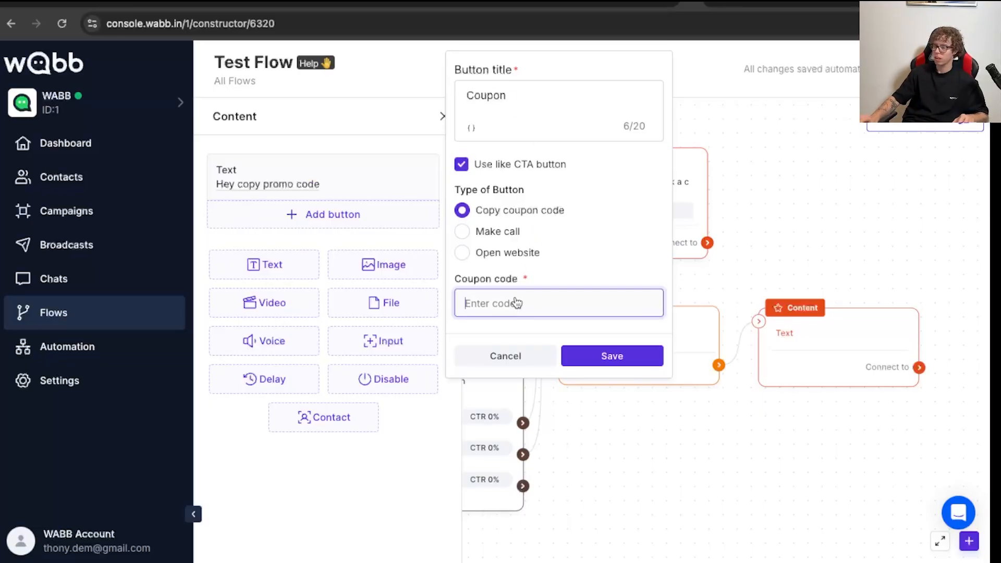
pyautogui.write('H!hdjfsdjfue')
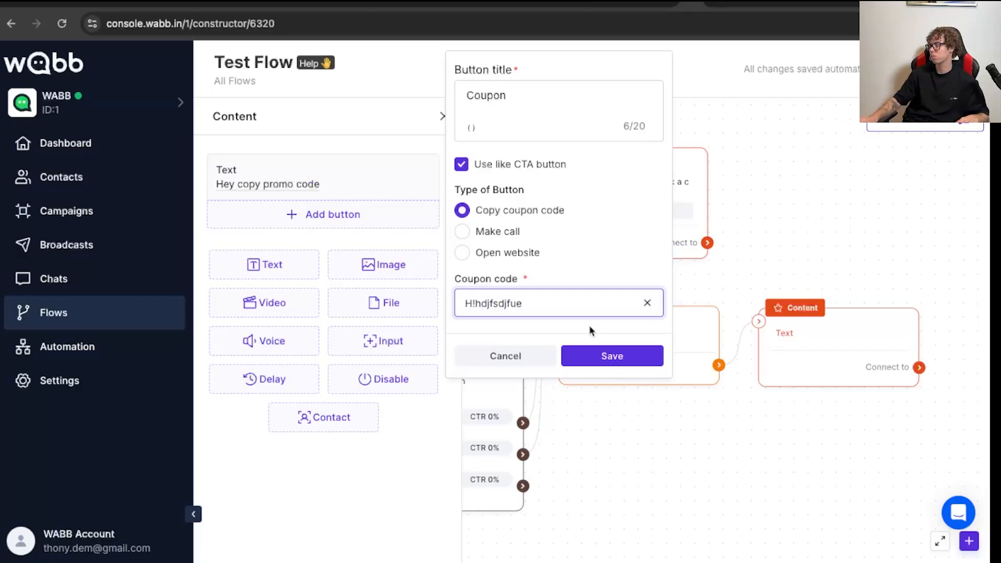
pyautogui.click(607, 356)
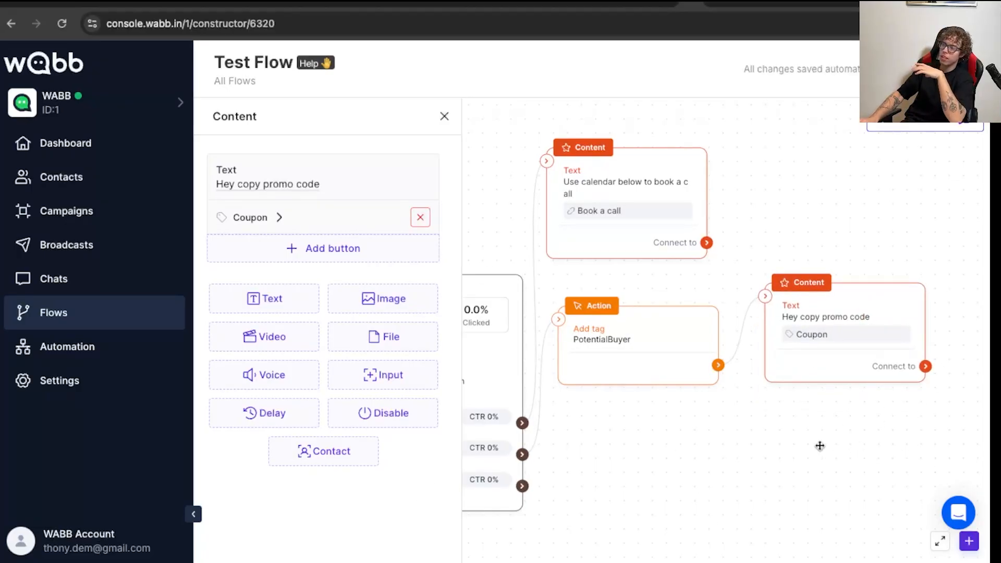
pyautogui.click(444, 116)
# - Add another Action block below the PotentialBuyer one and link the Menu's "Talk to a human" answer to it
pyautogui.moveTo(402, 517); pyautogui.dragTo(603, 476)
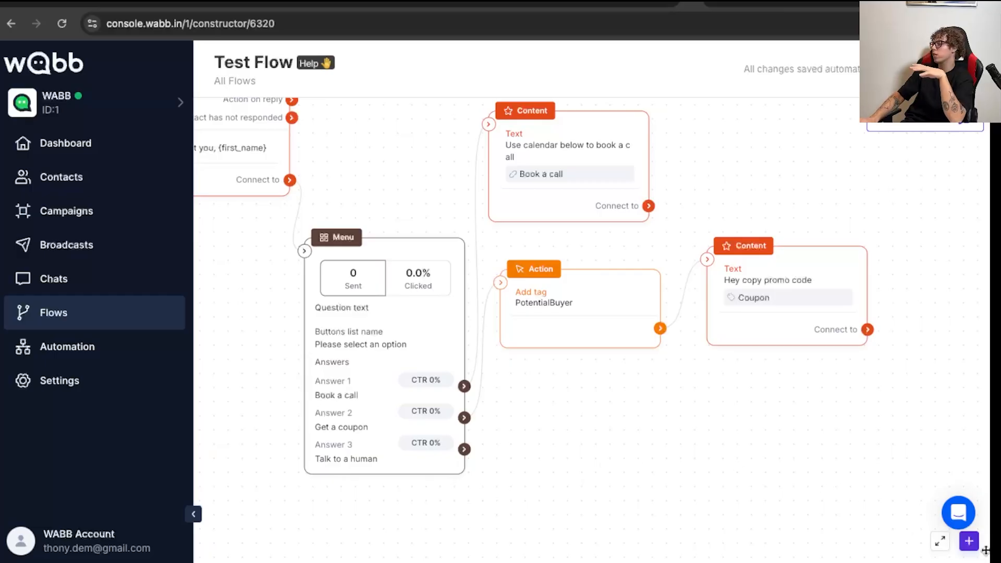
pyautogui.click(969, 541)
pyautogui.moveTo(880, 358); pyautogui.dragTo(618, 451)
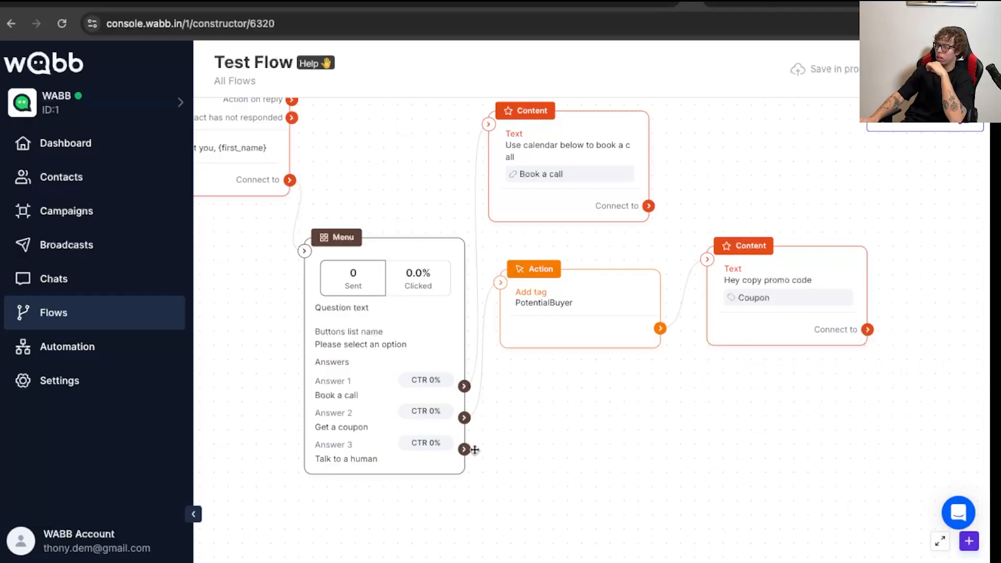
pyautogui.moveTo(670, 472); pyautogui.dragTo(573, 442)
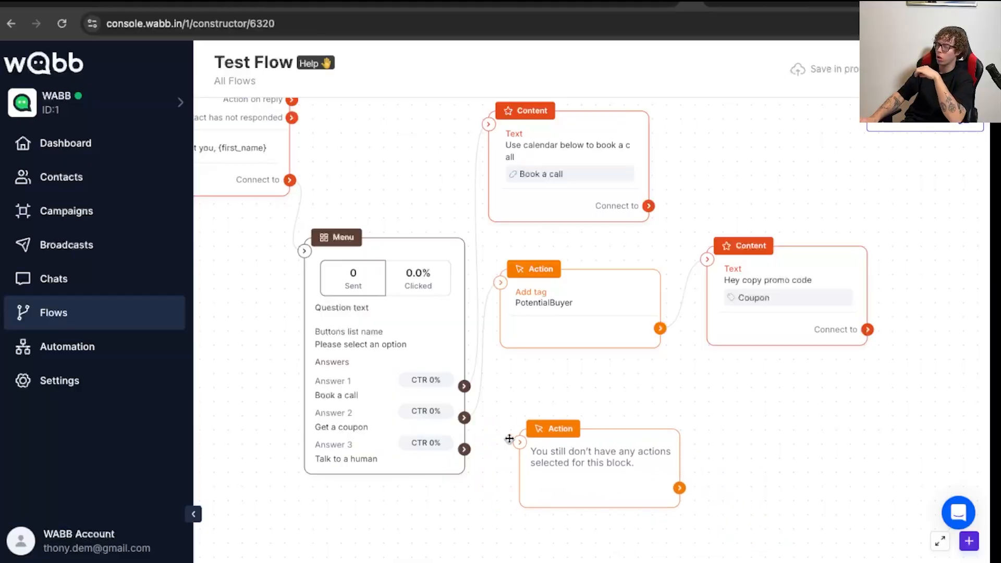
pyautogui.moveTo(465, 450); pyautogui.dragTo(584, 437)
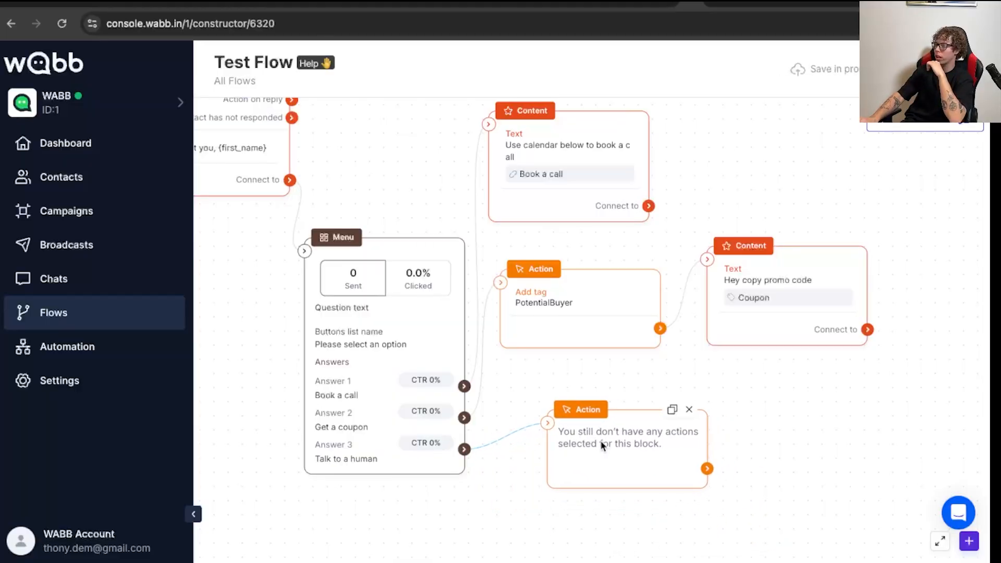
# - Add an "Assign chat and mark as open" action to the block linked to "Talk to a human"
pyautogui.click(600, 440)
pyautogui.click(282, 166)
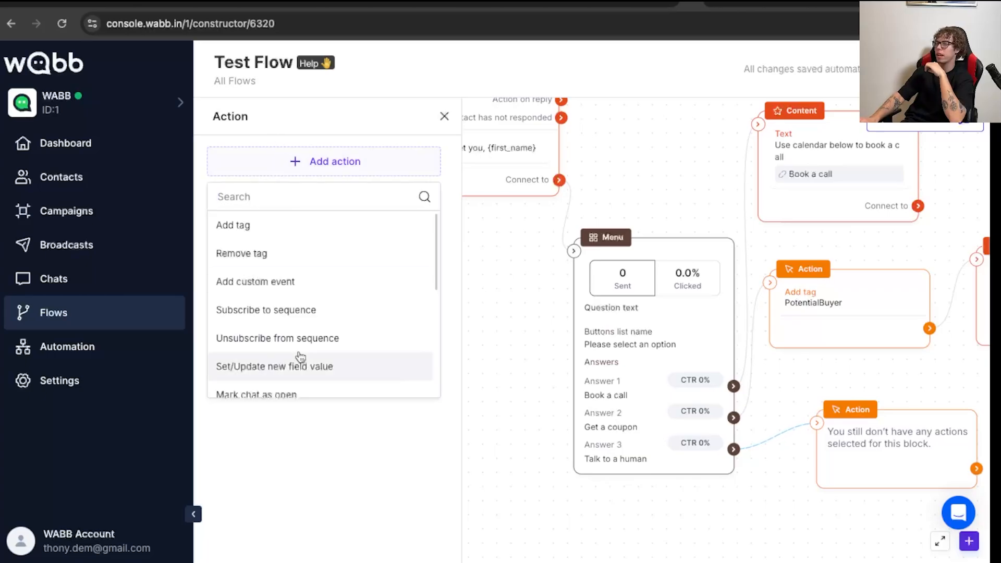
pyautogui.scroll(-5, 292, 344)
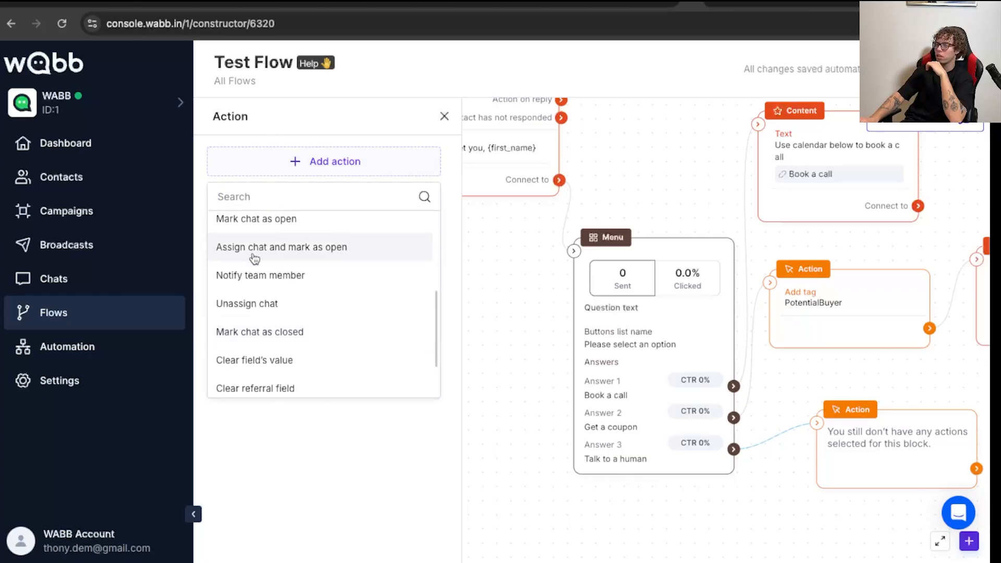
pyautogui.scroll(1, 277, 309)
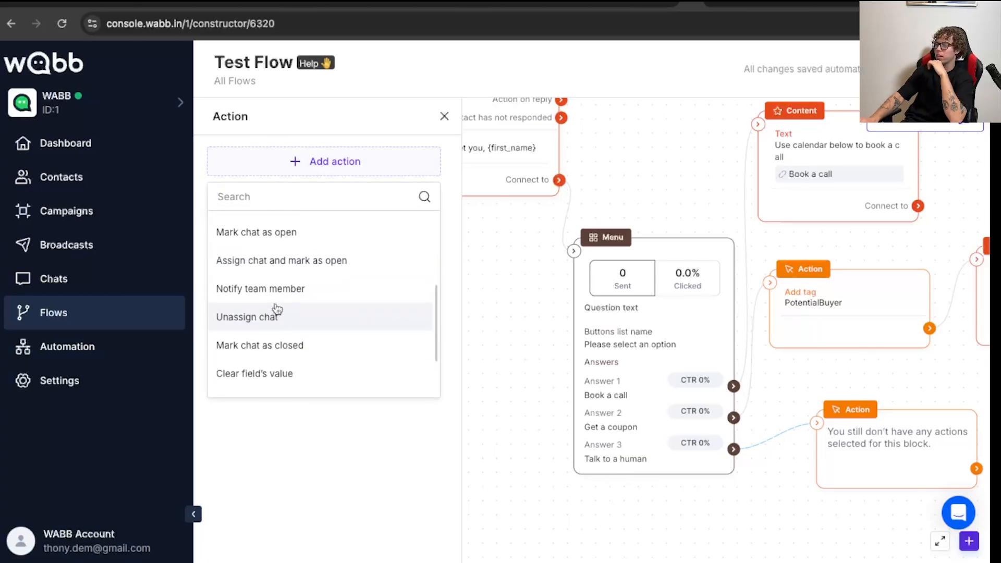
pyautogui.click(277, 262)
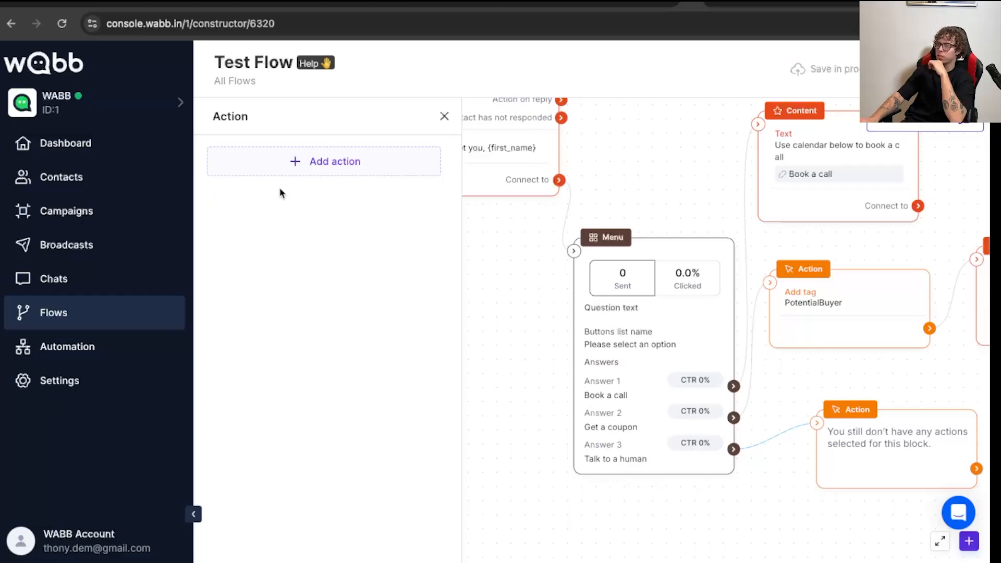
# - Assign the chat to the last manager in the list of groups and managers
pyautogui.click(270, 176)
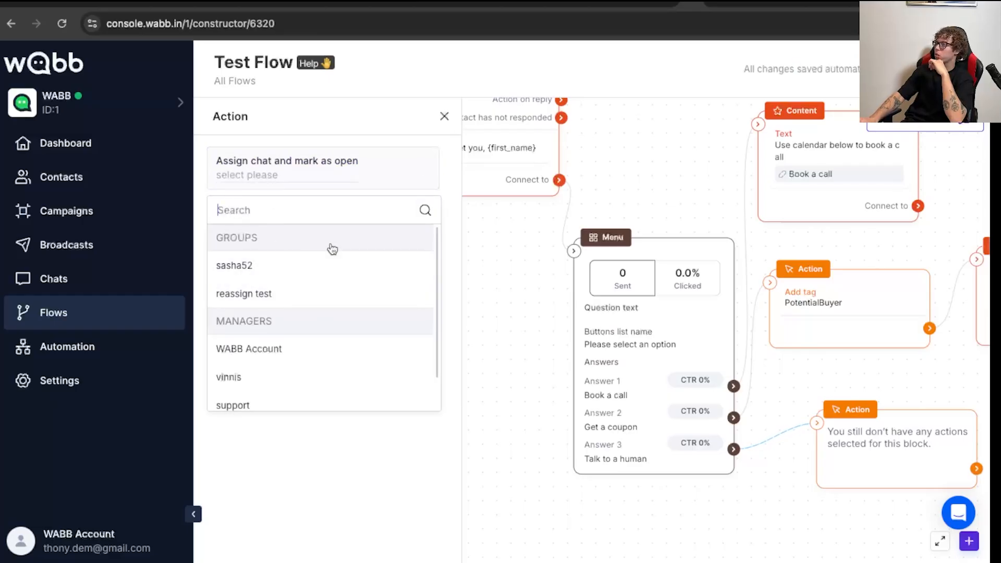
pyautogui.scroll(-1, 283, 415)
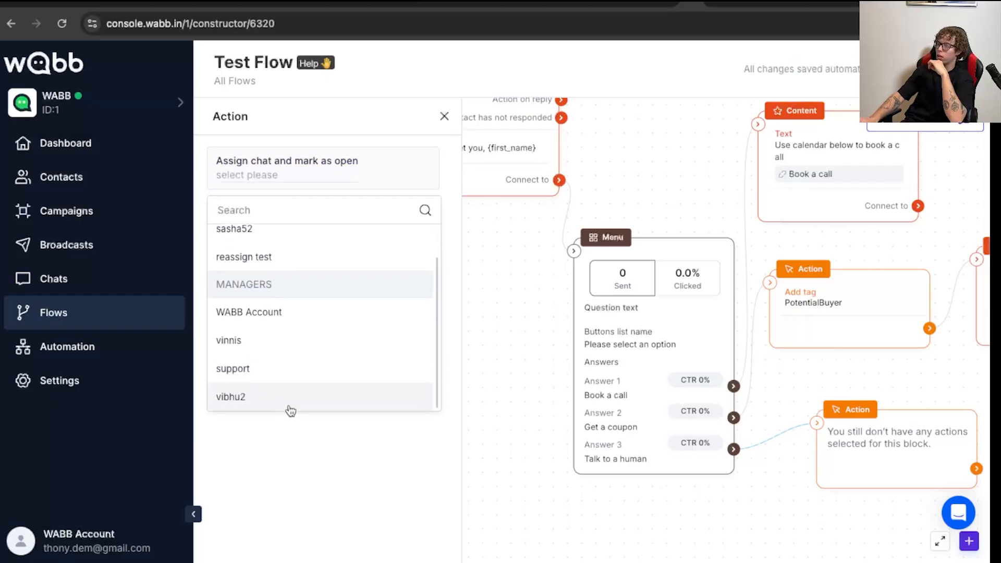
pyautogui.click(253, 400)
pyautogui.moveTo(901, 451); pyautogui.dragTo(889, 428)
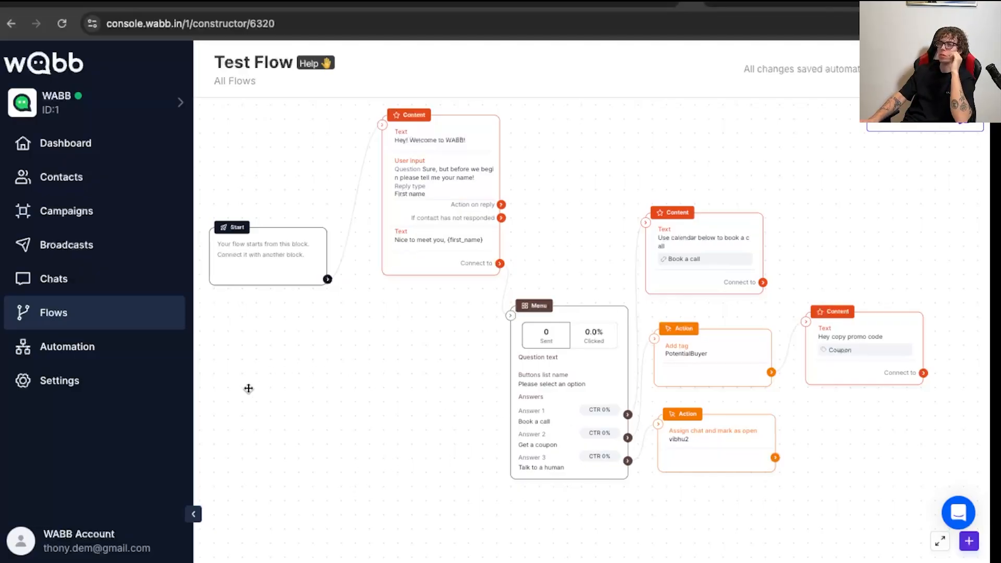
# - Create a new automation sequence named "Test Follow-up"
pyautogui.click(80, 349)
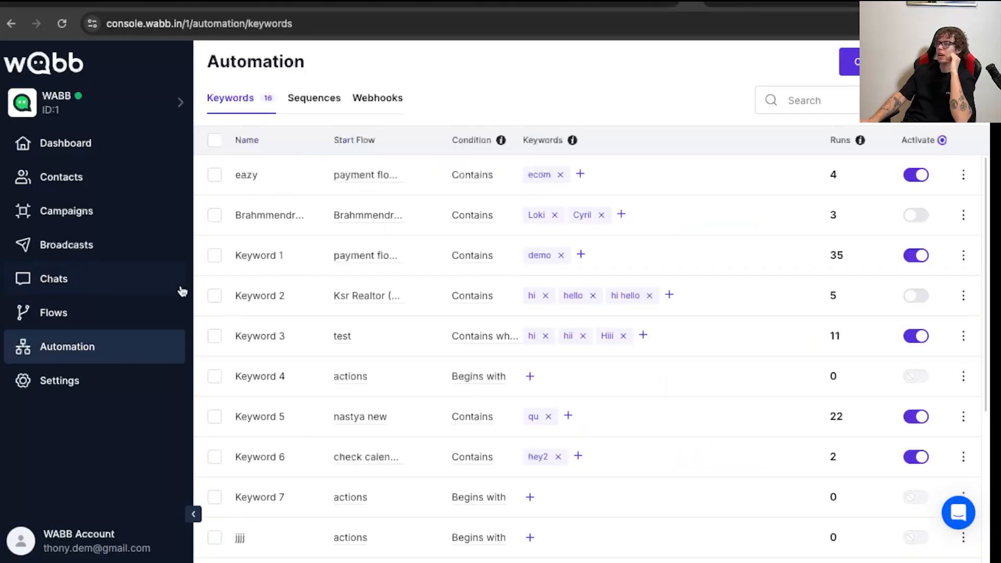
pyautogui.click(313, 99)
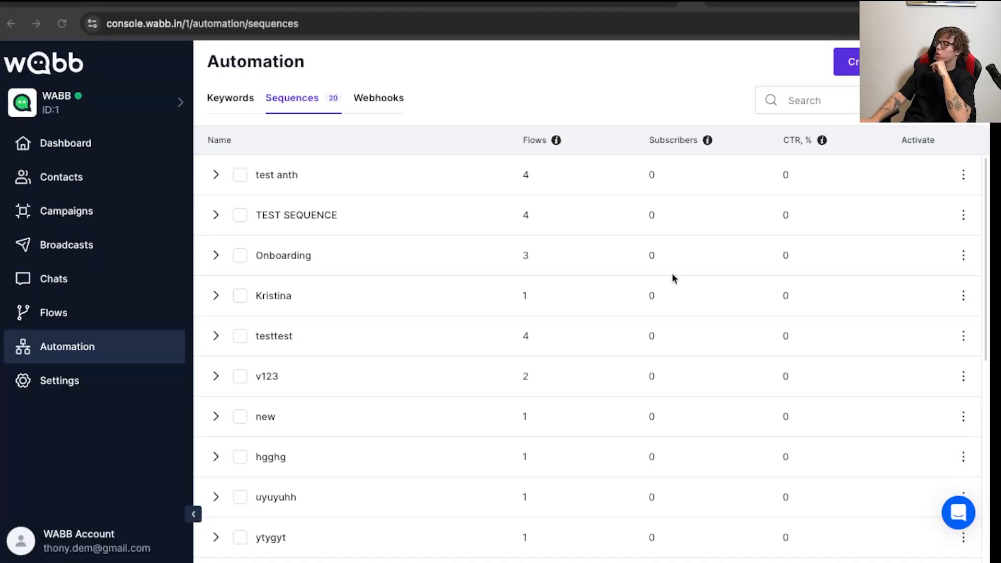
pyautogui.click(848, 69)
pyautogui.click(418, 301)
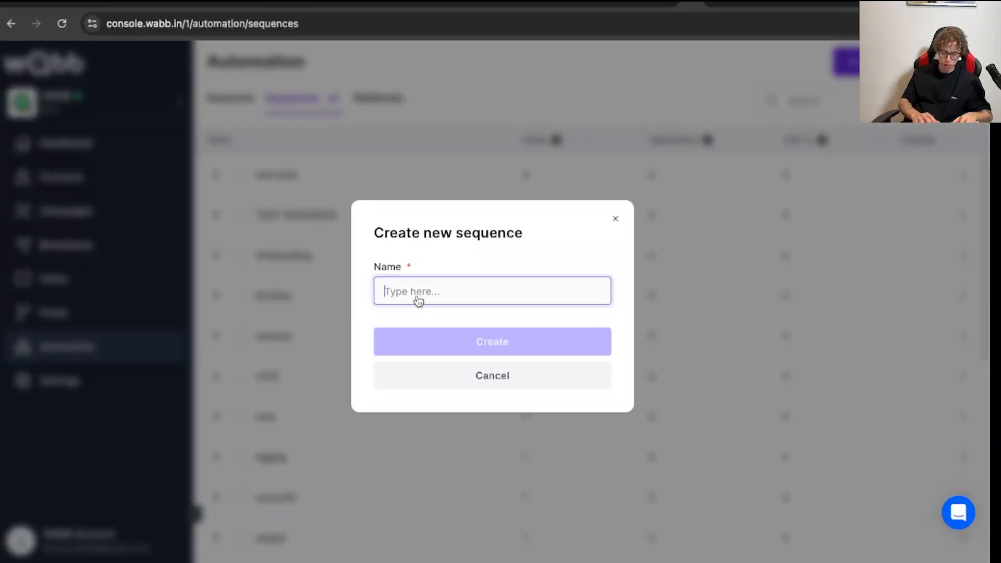
pyautogui.write('Test Follow-up')
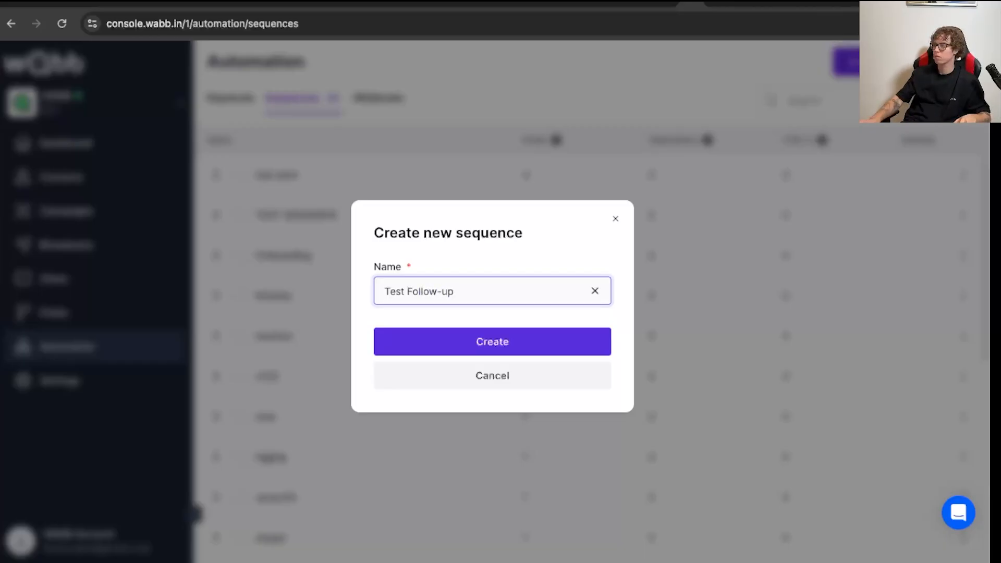
pyautogui.click(528, 345)
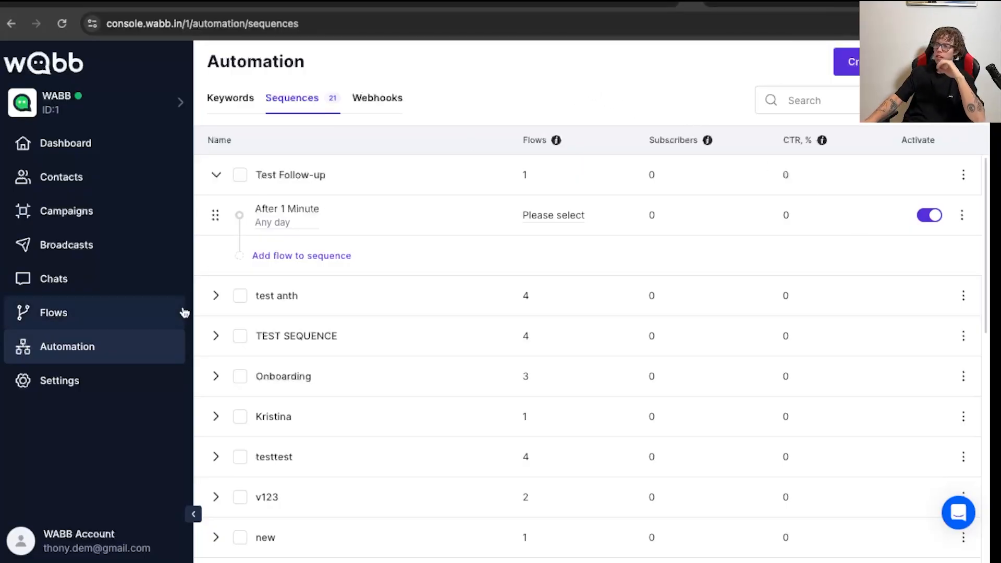
# - Set the start delay of the first flow in the Test Follow-up sequence to 30 minutes
pyautogui.click(294, 223)
pyautogui.click(359, 175)
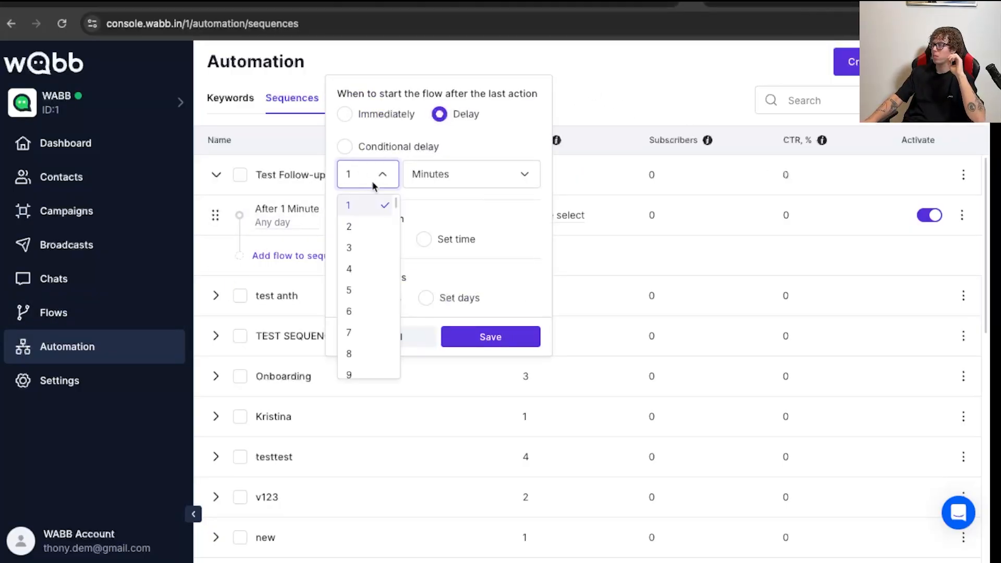
pyautogui.scroll(-4, 352, 330)
pyautogui.scroll(-3, 353, 330)
pyautogui.scroll(1, 353, 331)
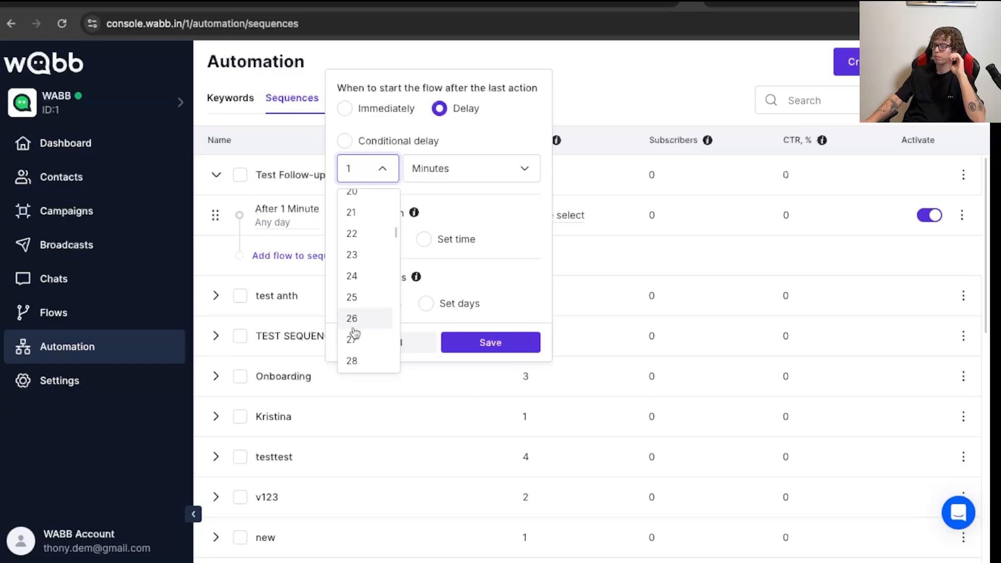
pyautogui.scroll(-1, 353, 332)
pyautogui.click(356, 320)
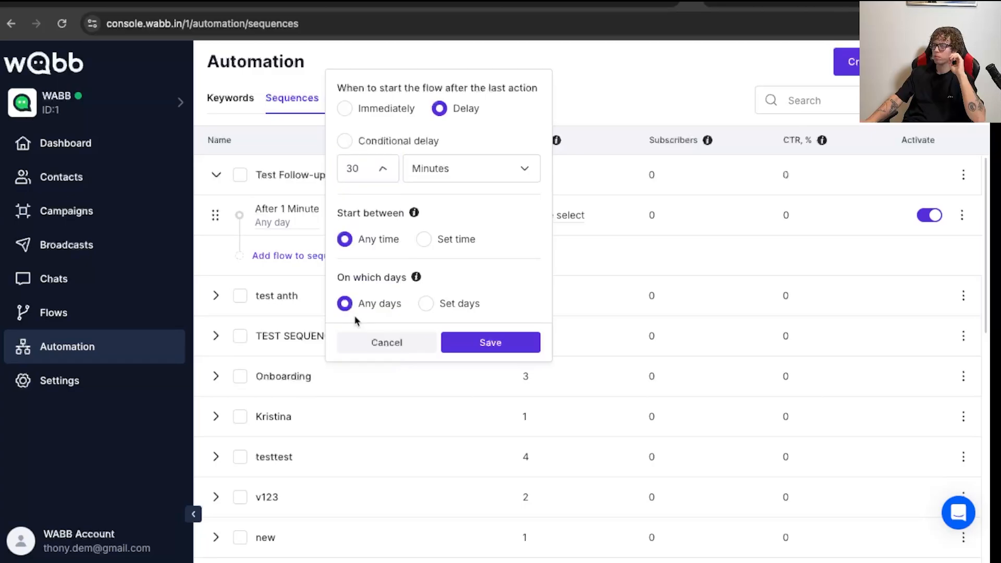
# - Restrict the flow's start to a set time window from 10:00 to 18:05
pyautogui.click(425, 239)
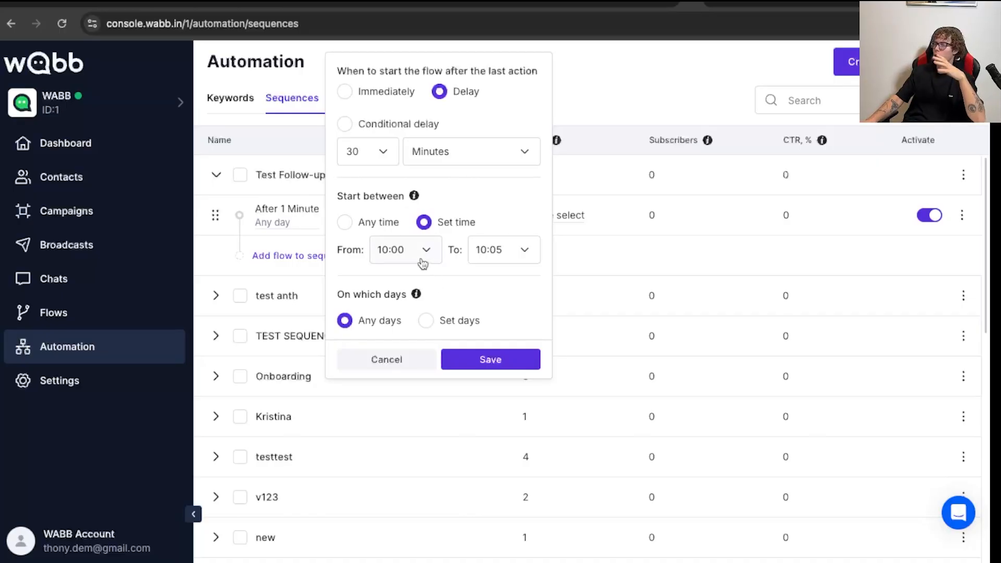
pyautogui.click(516, 260)
pyautogui.scroll(-5, 483, 383)
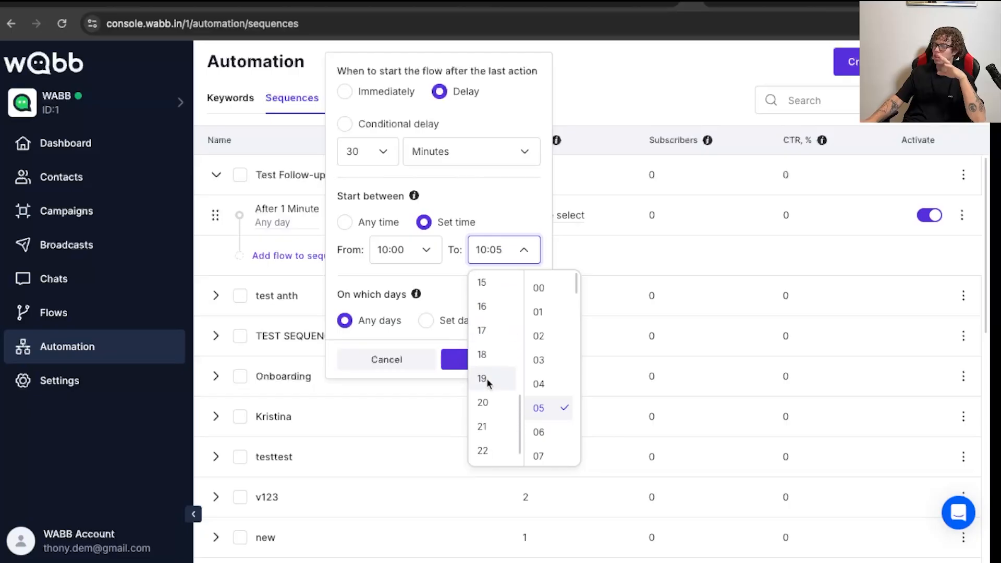
pyautogui.scroll(-1, 487, 383)
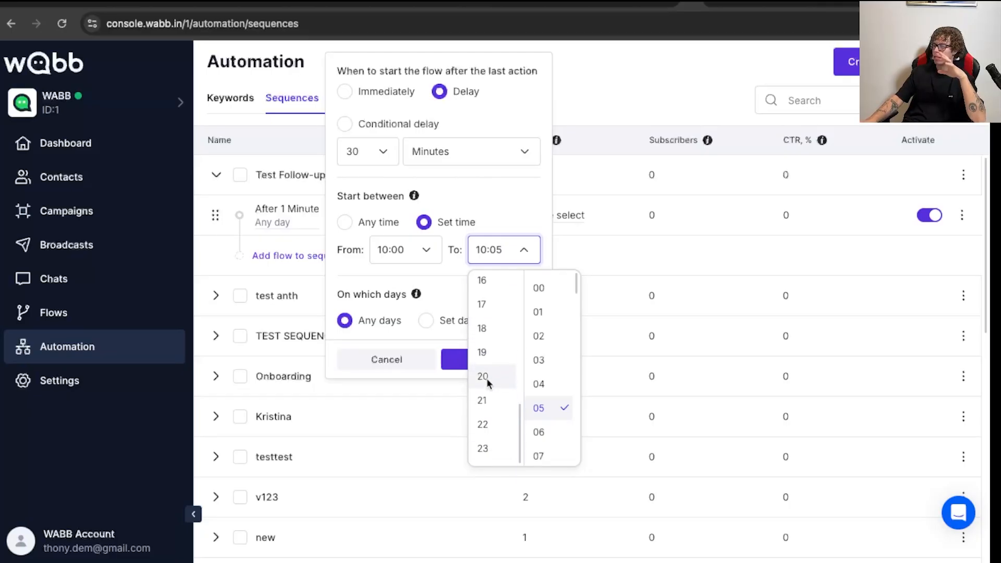
pyautogui.scroll(1, 489, 386)
pyautogui.click(510, 210)
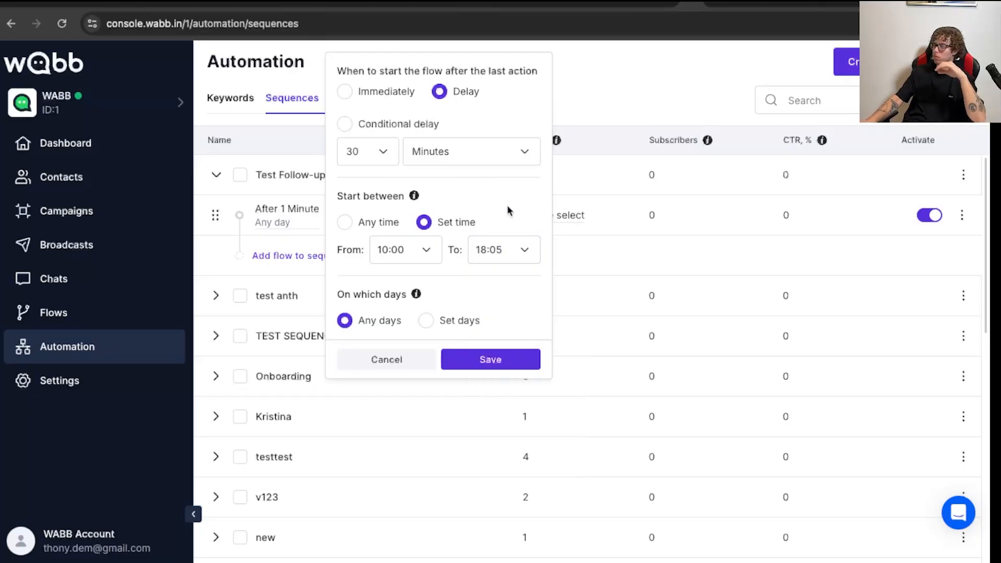
# - Limit the flow's start to set days, Monday through Friday, and save the timing settings
pyautogui.click(425, 321)
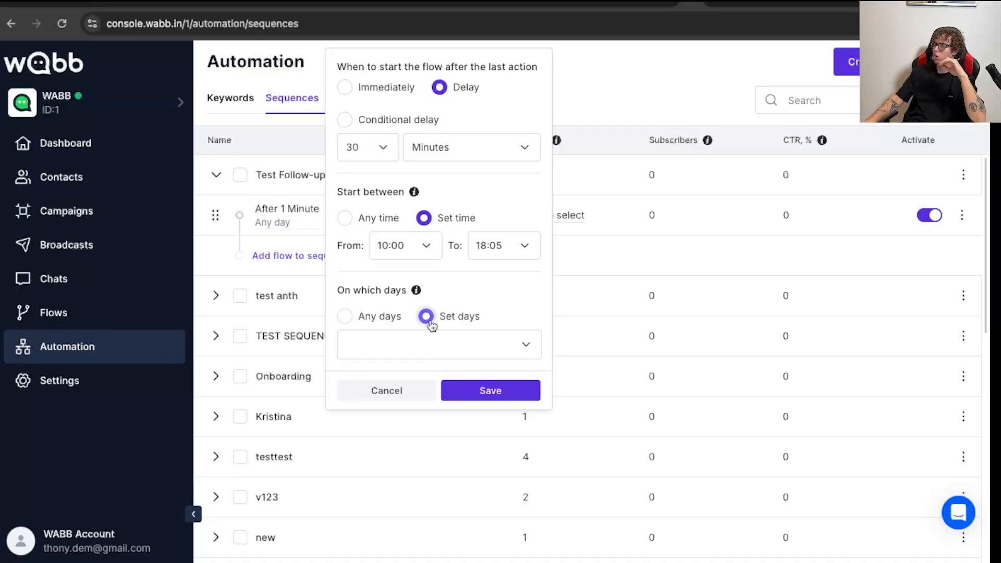
pyautogui.click(396, 345)
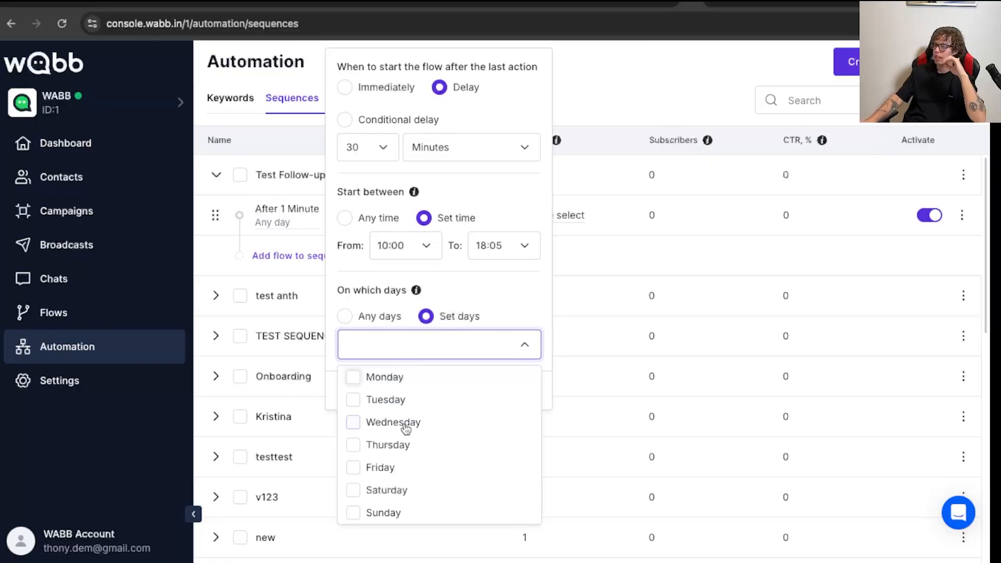
pyautogui.click(375, 379)
pyautogui.click(372, 400)
pyautogui.click(379, 423)
pyautogui.click(375, 450)
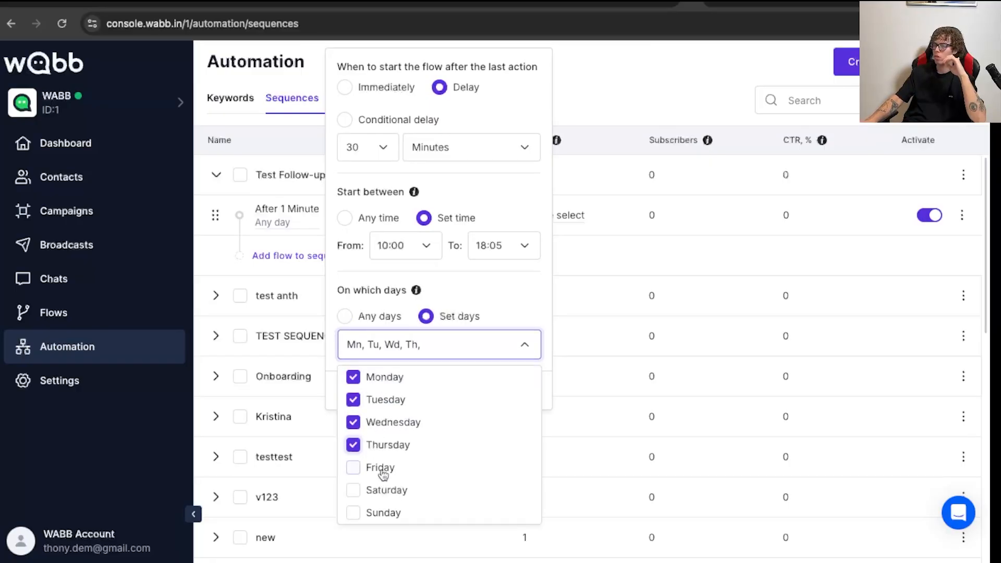
pyautogui.click(381, 470)
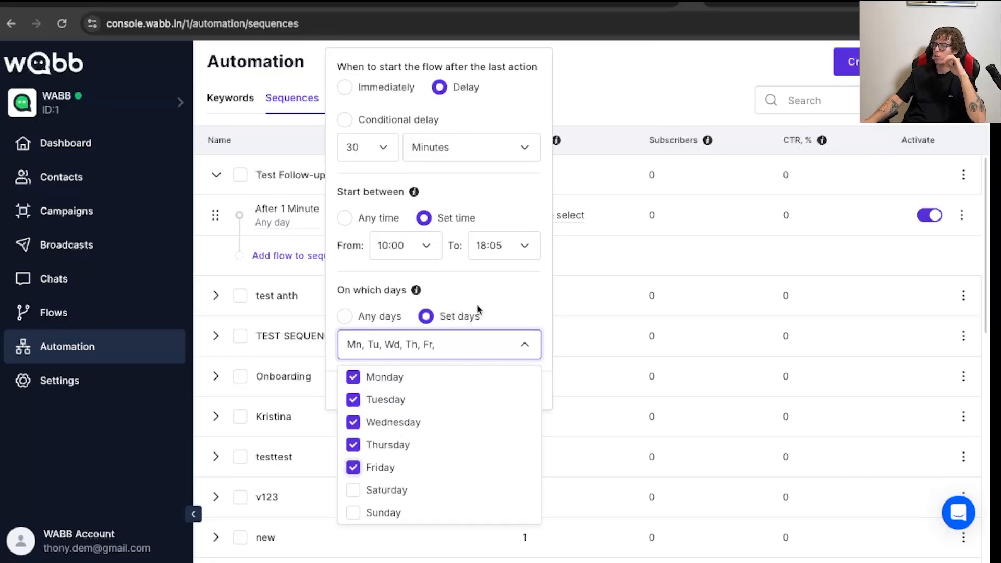
pyautogui.click(534, 311)
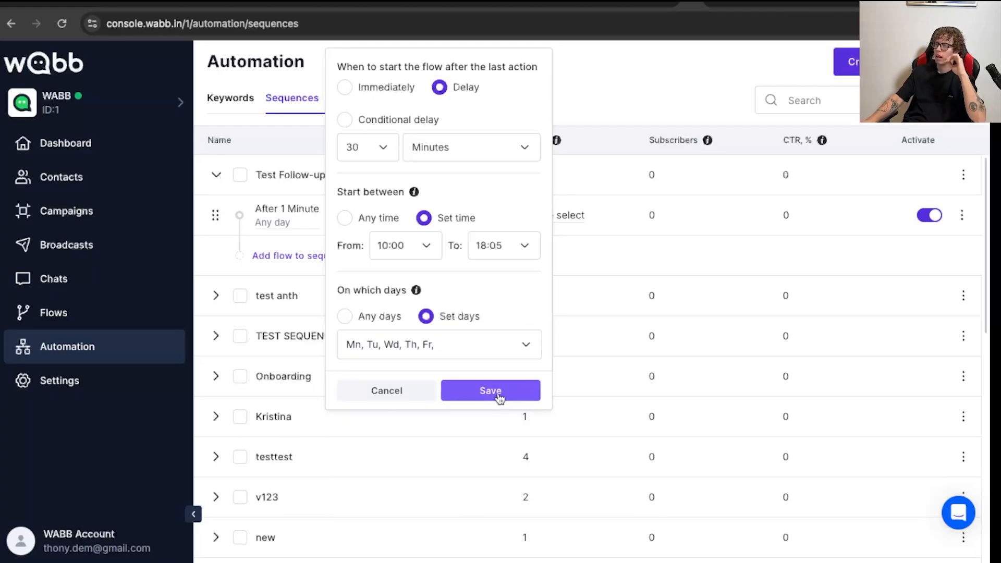
pyautogui.moveTo(417, 291)
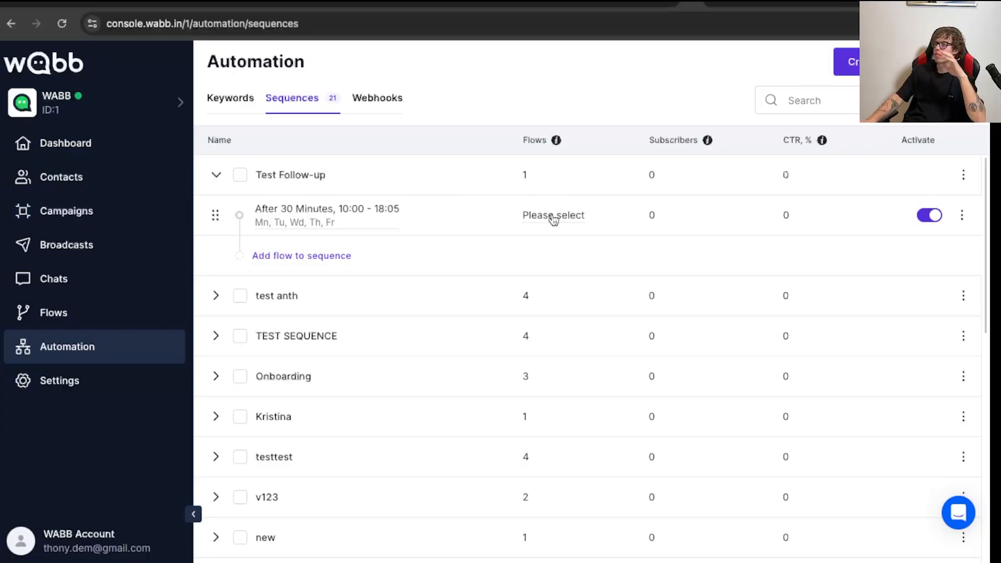
# - Assign the "check calendar" flow to the 30-minute step of the Test Follow-up sequence
pyautogui.click(554, 218)
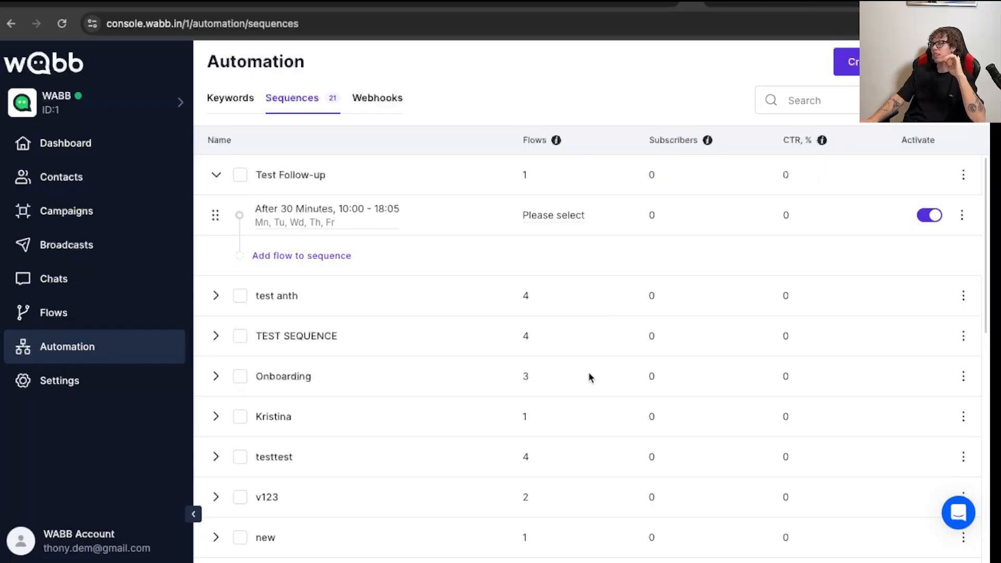
pyautogui.click(564, 215)
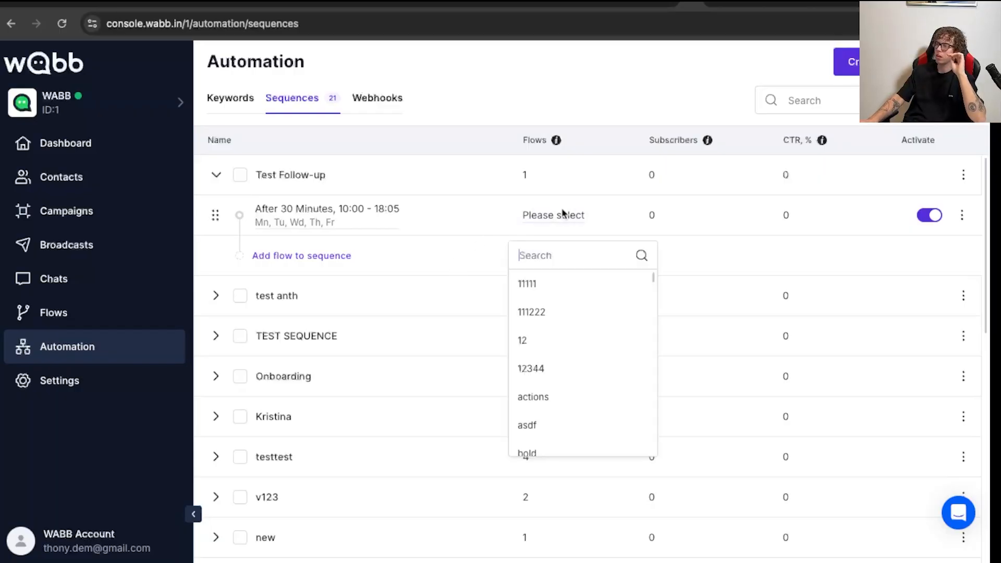
pyautogui.scroll(-3, 569, 379)
pyautogui.scroll(-5, 561, 357)
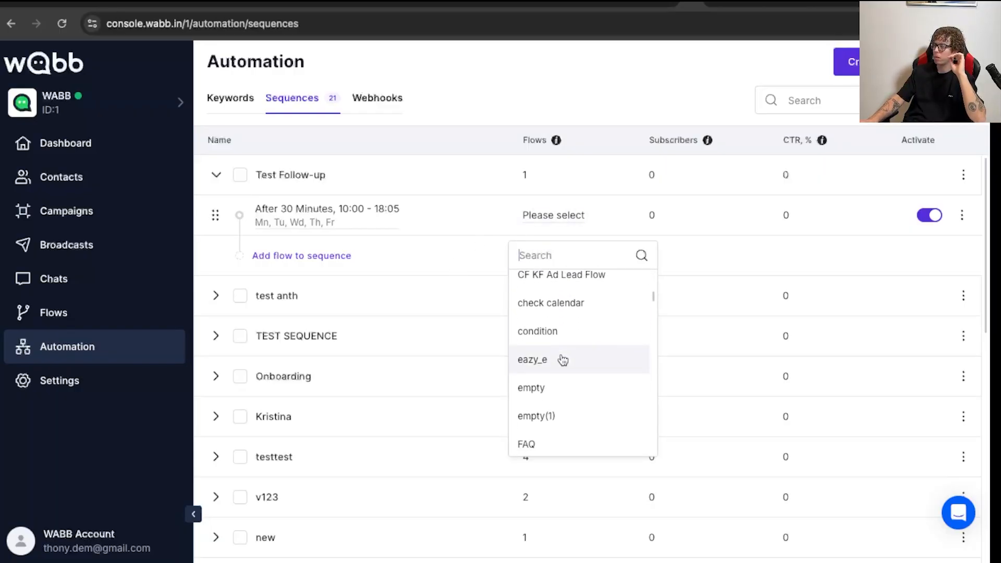
pyautogui.click(558, 282)
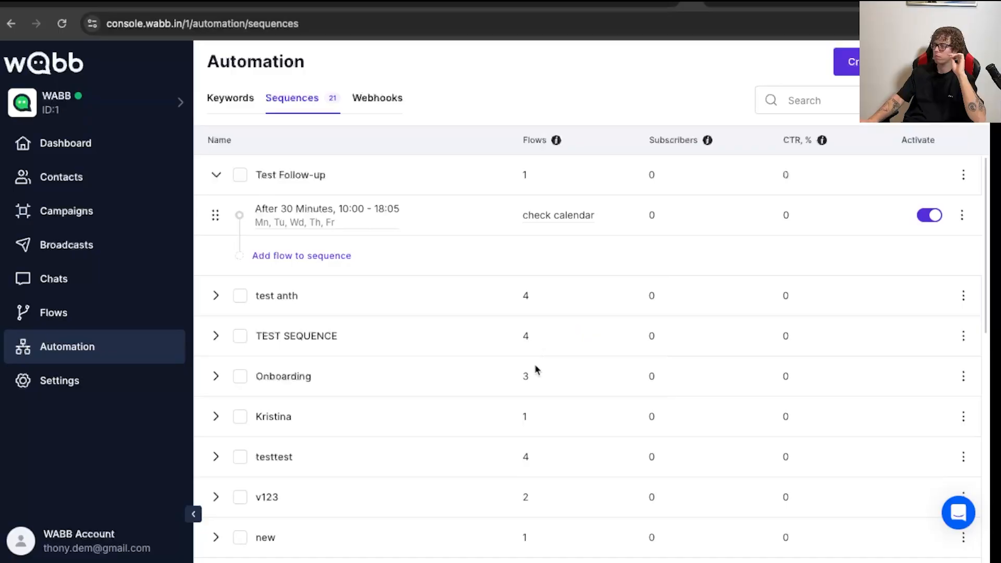
# - Add a second flow to the Test Follow-up sequence with a start delay of 3 hours and save its timing
pyautogui.click(324, 255)
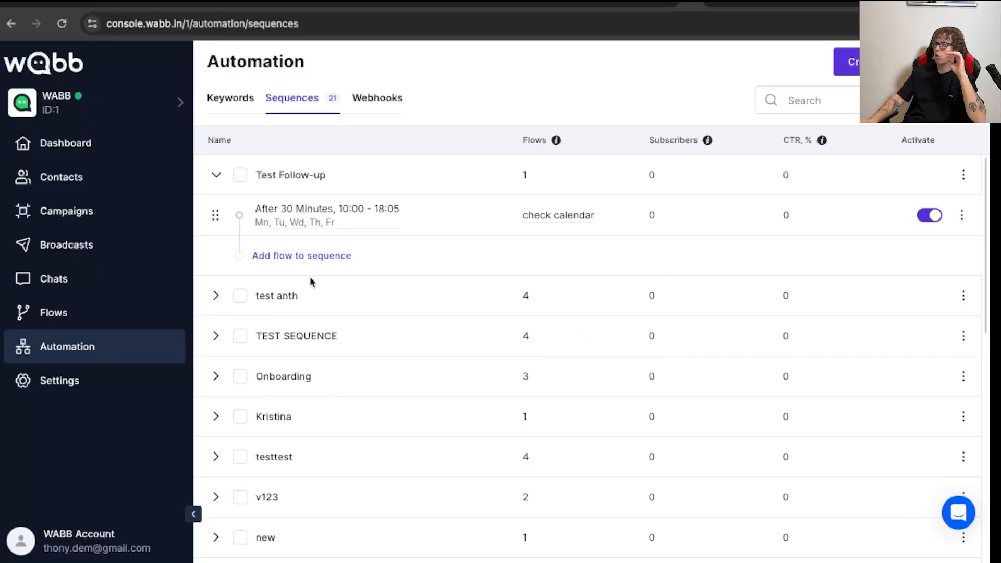
pyautogui.click(275, 261)
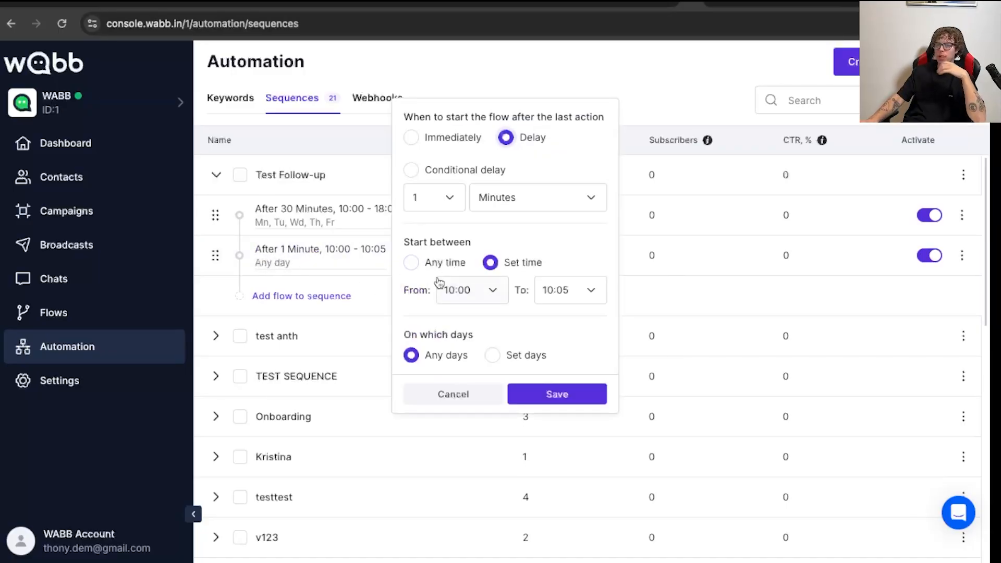
pyautogui.click(443, 194)
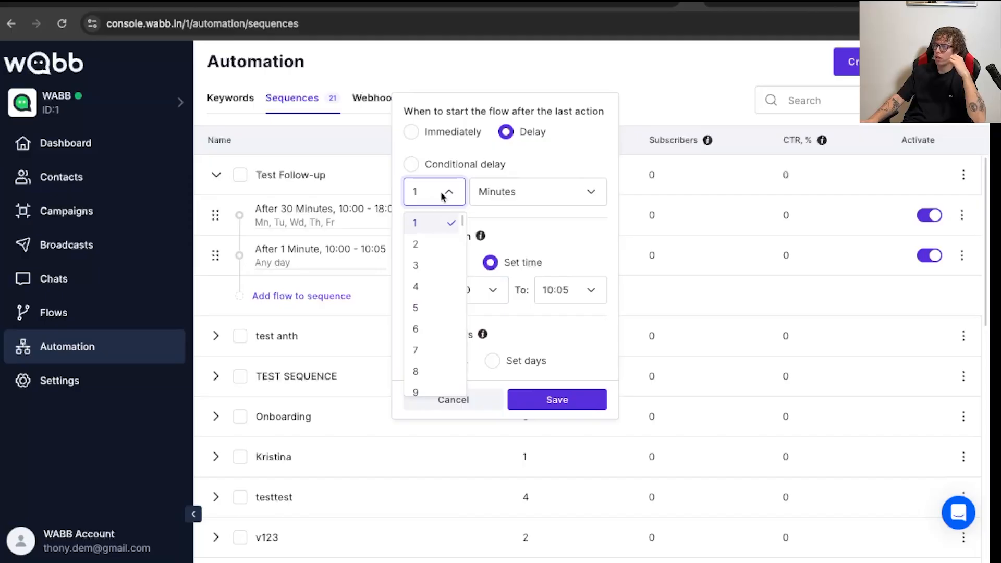
pyautogui.click(425, 265)
pyautogui.click(503, 194)
pyautogui.click(498, 249)
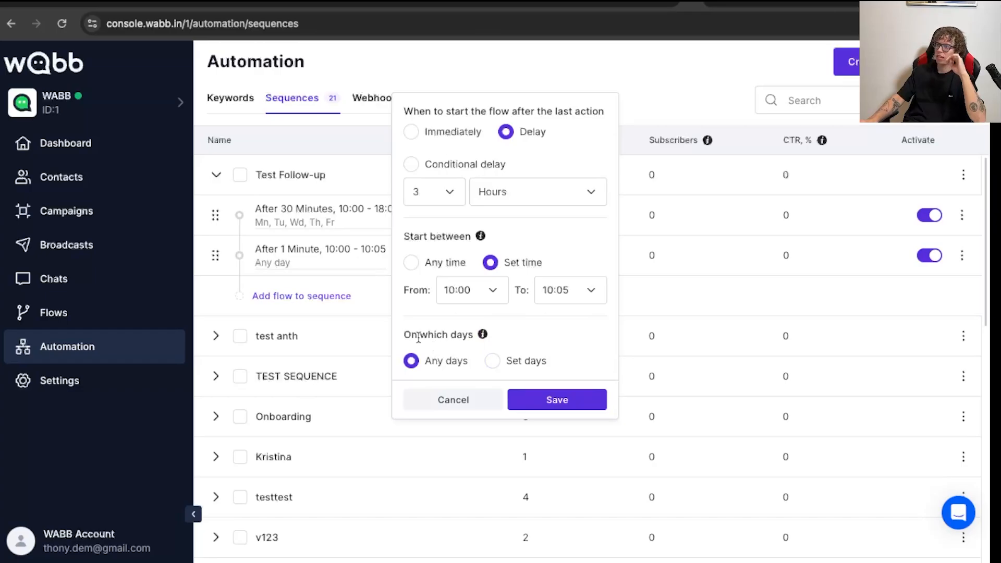
pyautogui.click(554, 399)
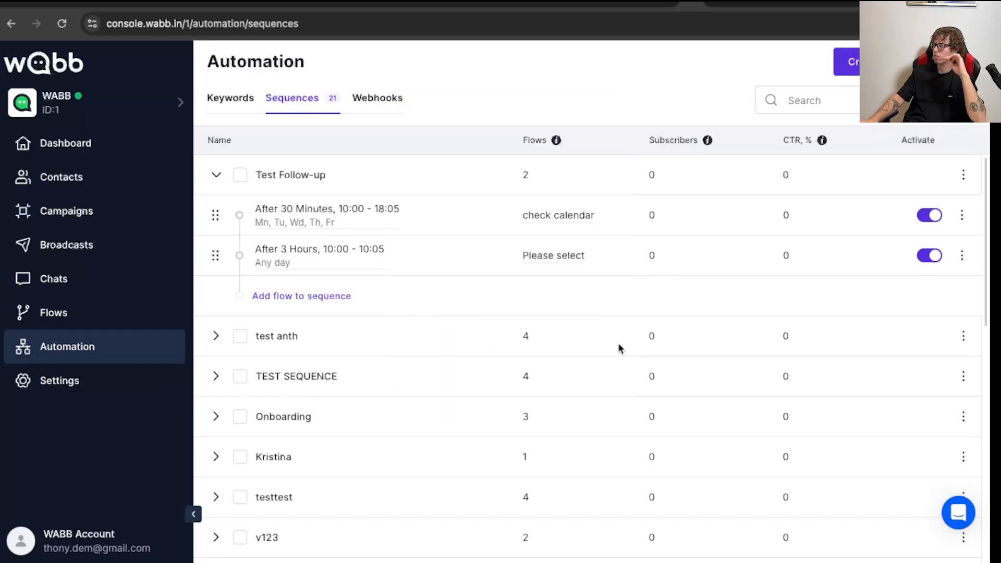
# - Assign the "Ksr Realtor" flow to the 3-hour step of the Test Follow-up sequence
pyautogui.click(529, 254)
pyautogui.scroll(-2, 579, 360)
pyautogui.scroll(-6, 588, 374)
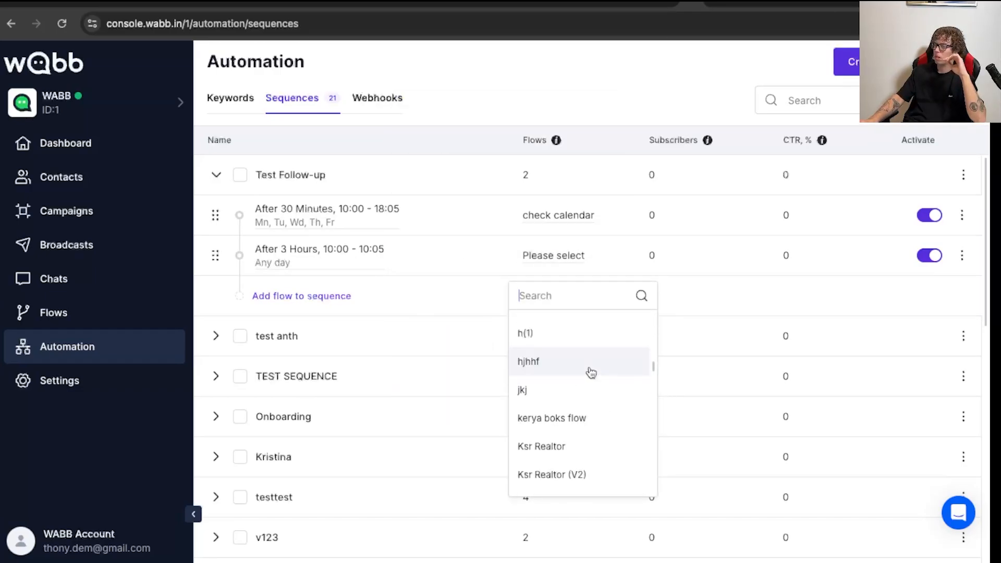
pyautogui.scroll(3, 583, 372)
pyautogui.click(581, 368)
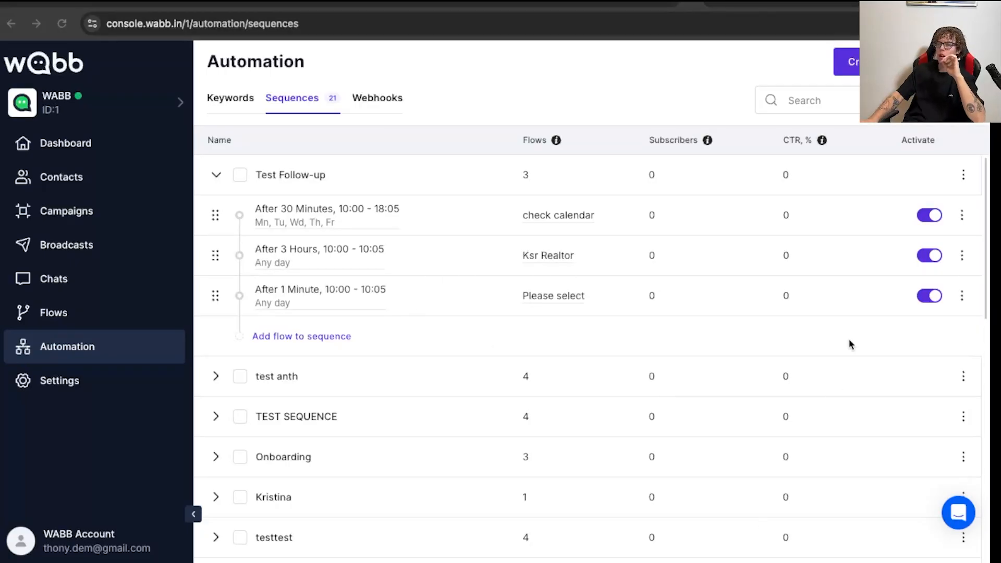
# - Open Test Flow and add a new Action block just above the "Book a call" content block
pyautogui.click(88, 325)
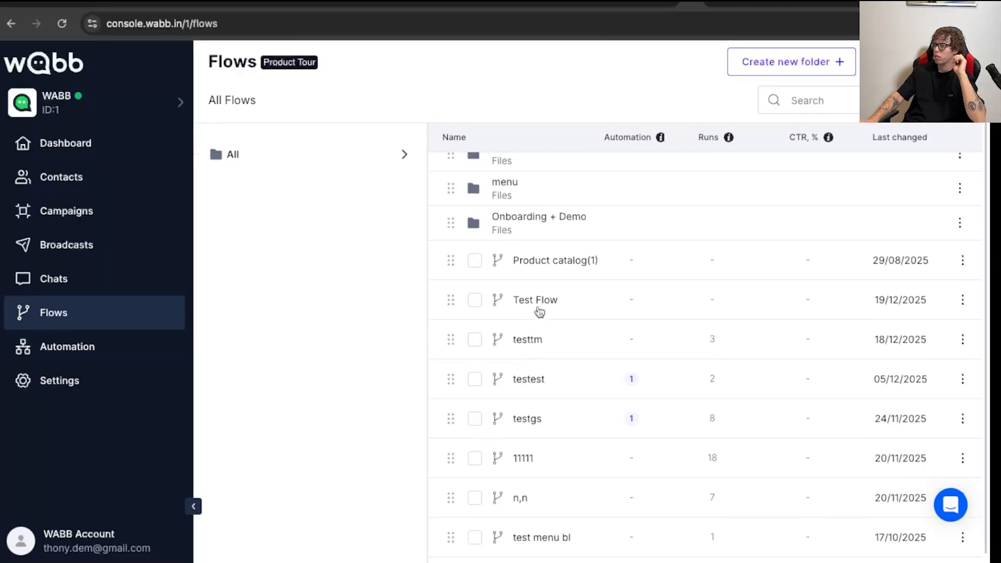
pyautogui.click(542, 305)
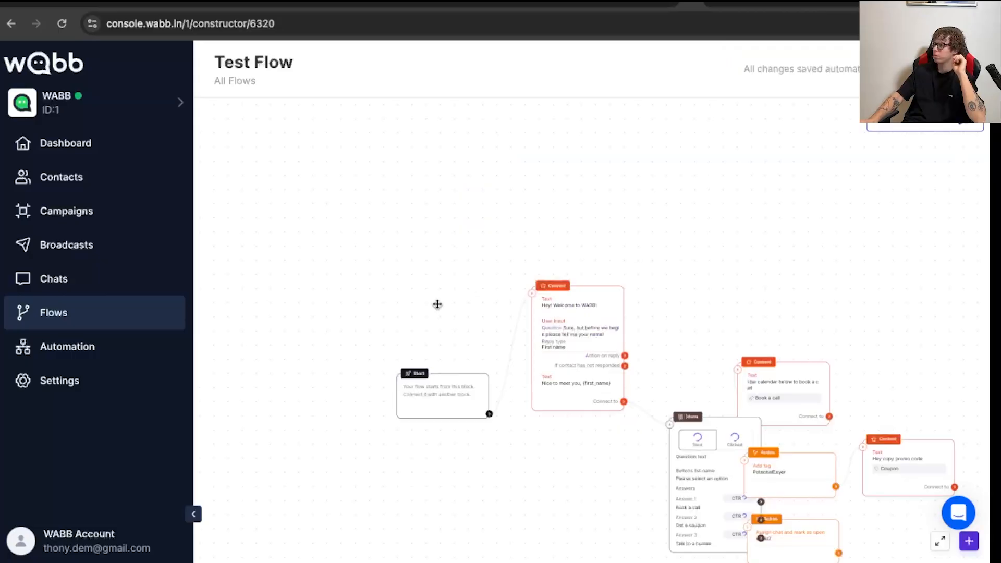
pyautogui.moveTo(622, 452); pyautogui.dragTo(520, 518)
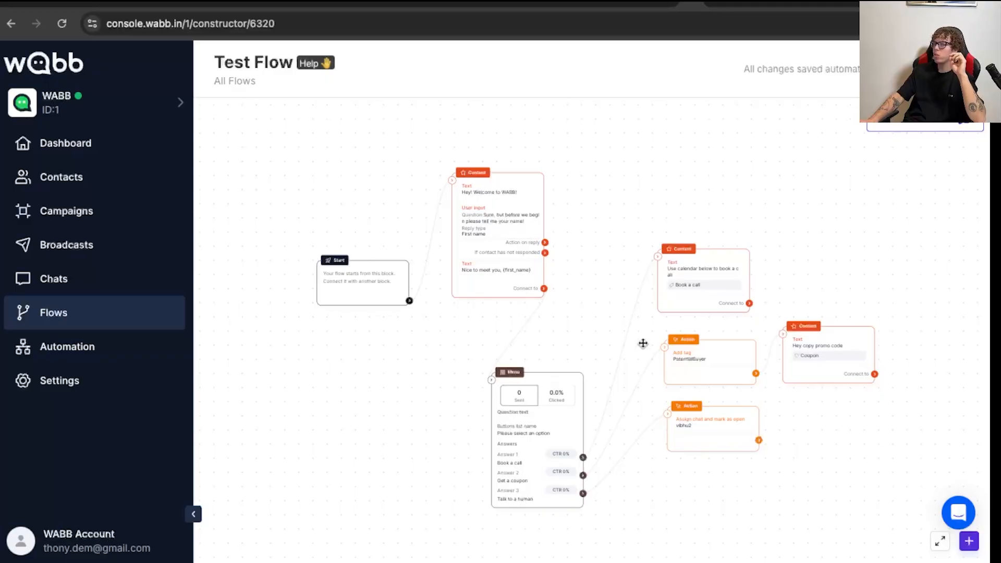
pyautogui.click(966, 544)
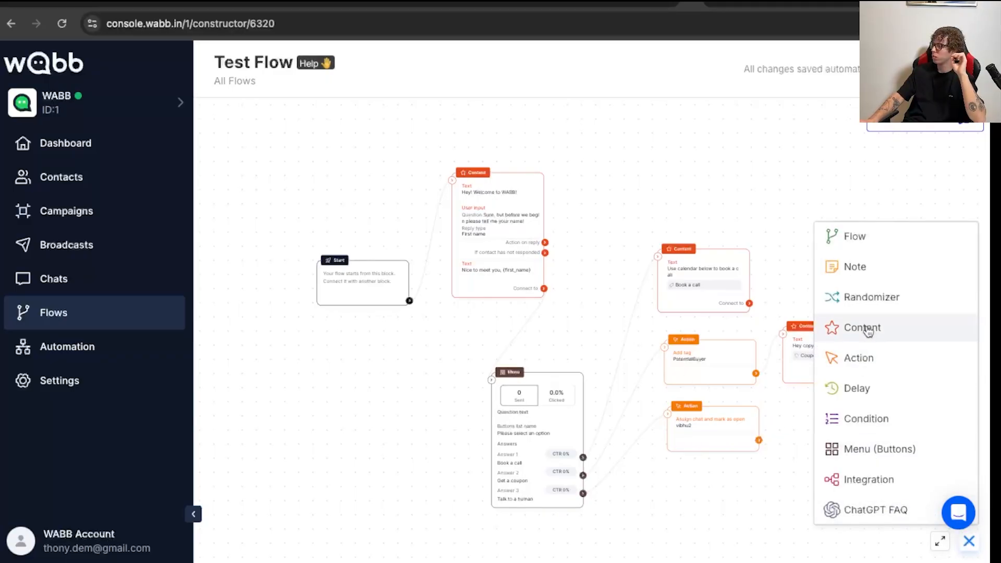
pyautogui.moveTo(878, 359); pyautogui.dragTo(671, 209)
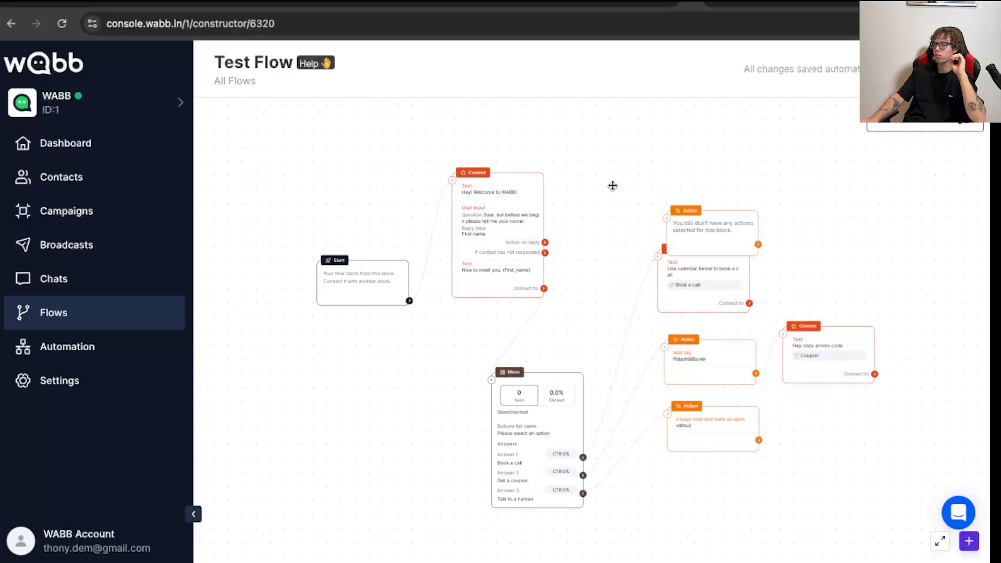
# - Set the new Action block to subscribe the contact to the Test Follow-up sequence
pyautogui.click(699, 232)
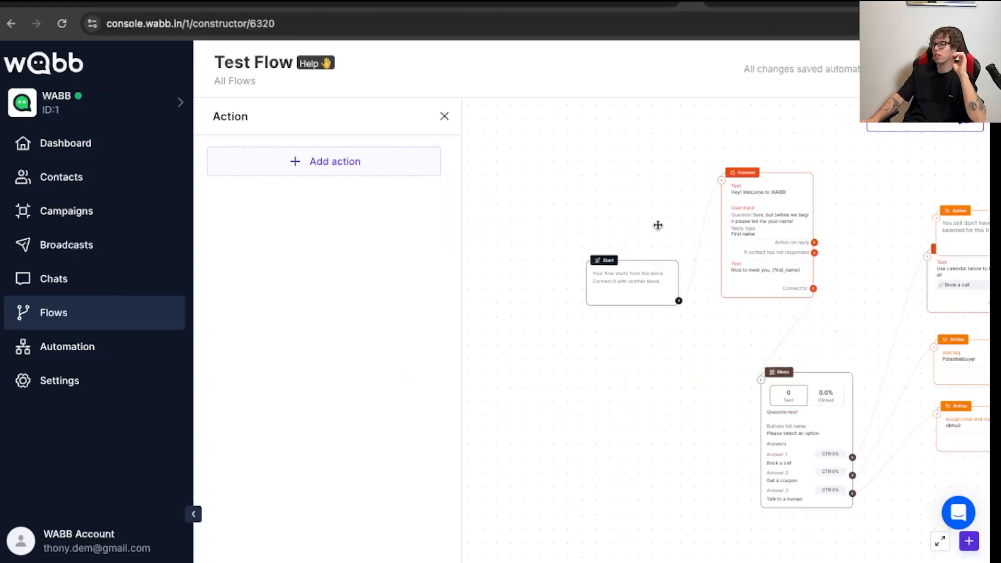
pyautogui.click(369, 178)
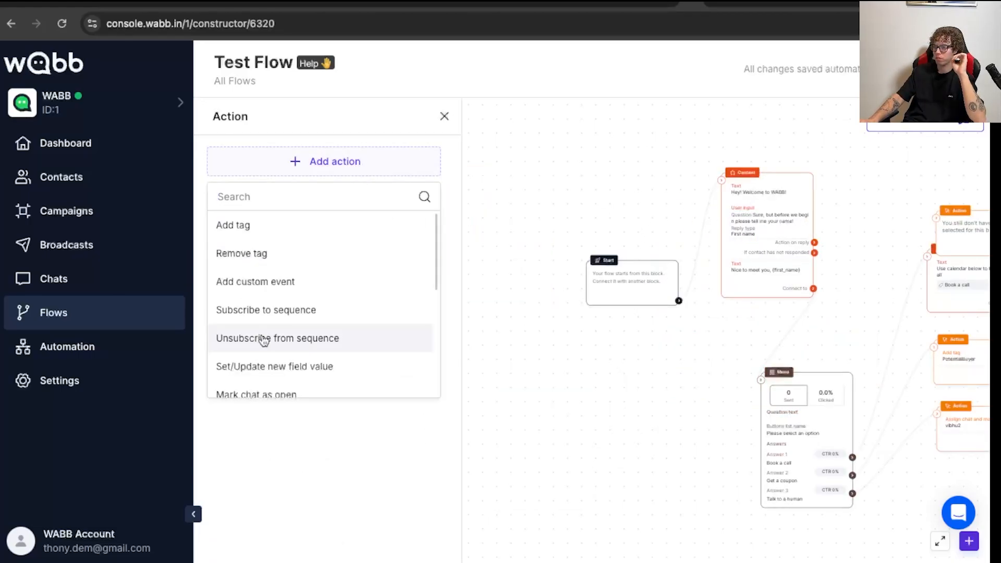
pyautogui.scroll(-1, 281, 313)
pyautogui.click(299, 272)
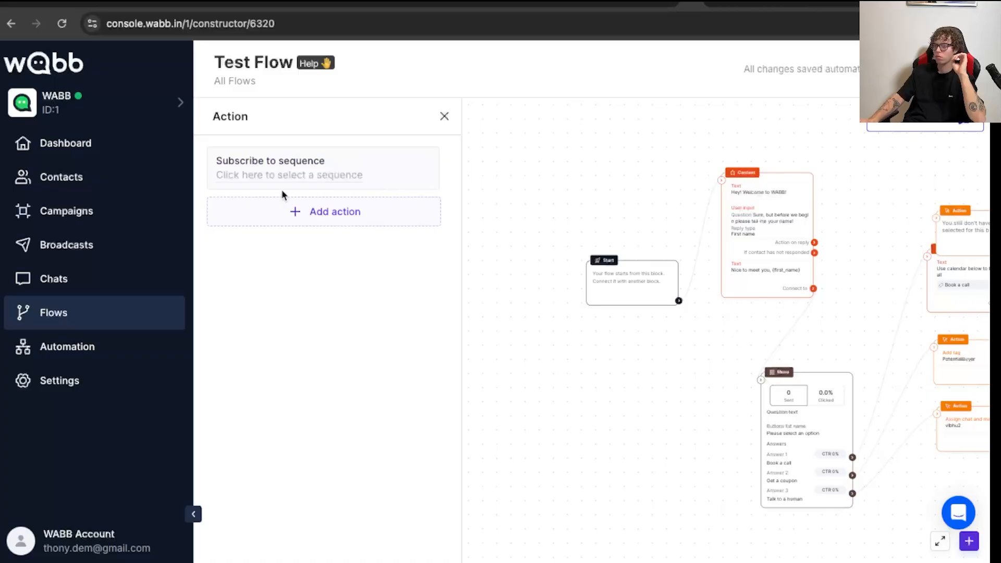
pyautogui.click(284, 176)
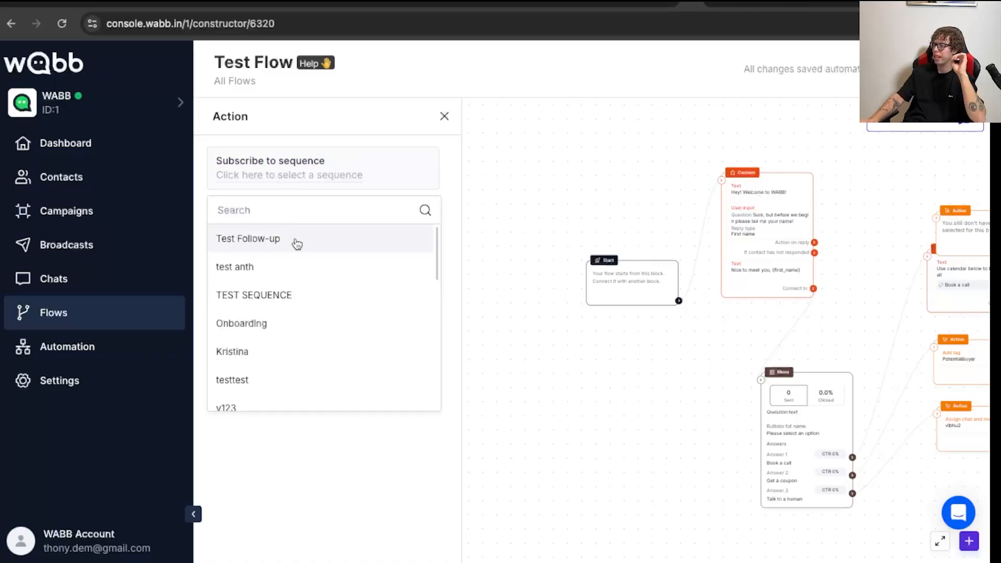
pyautogui.click(265, 246)
# - Place the subscribe Action block beside the welcome content block and connect it between the welcome block and the menu
pyautogui.moveTo(683, 371); pyautogui.dragTo(470, 299)
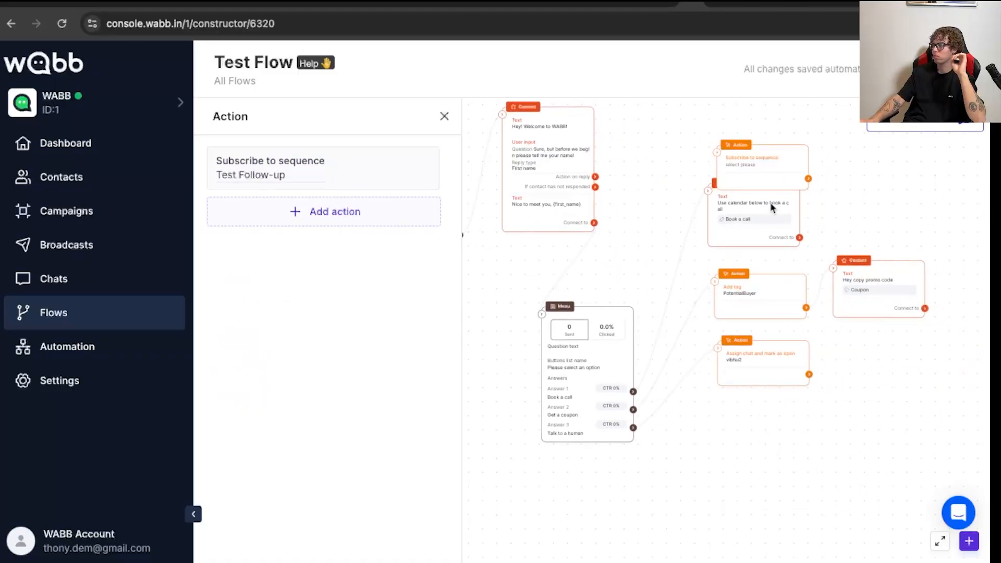
pyautogui.moveTo(771, 208); pyautogui.dragTo(898, 203)
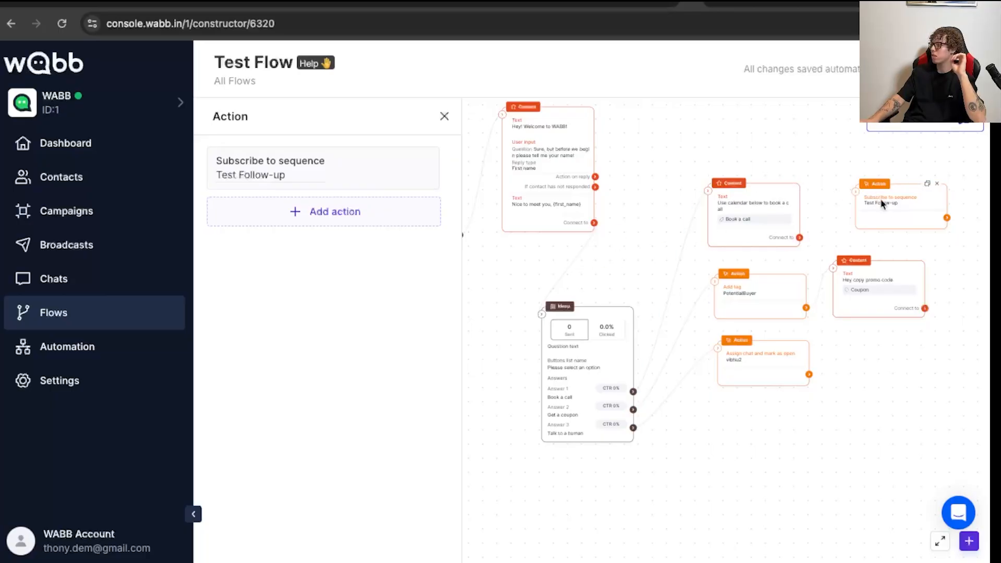
pyautogui.moveTo(887, 203); pyautogui.dragTo(672, 157)
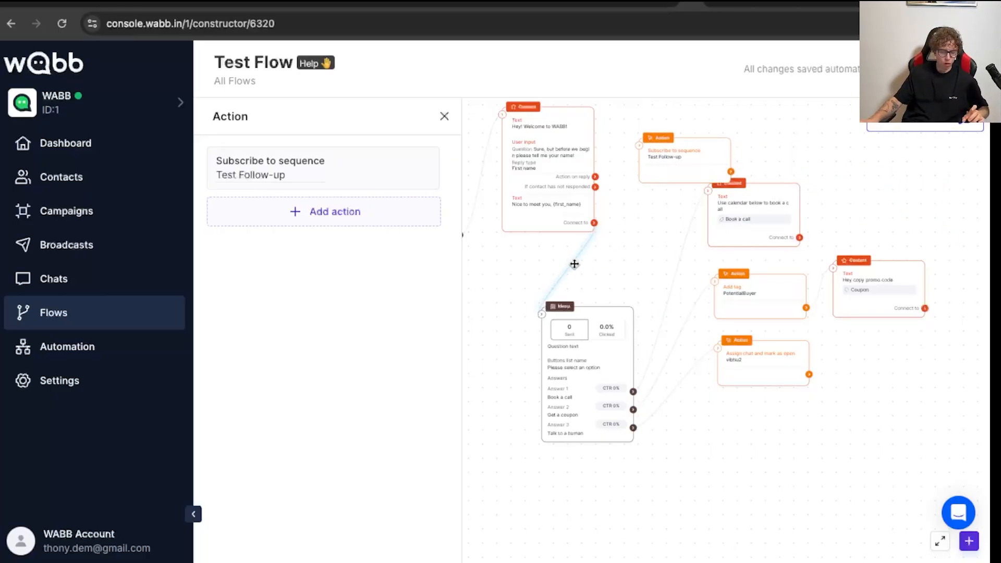
pyautogui.moveTo(595, 225); pyautogui.dragTo(649, 160)
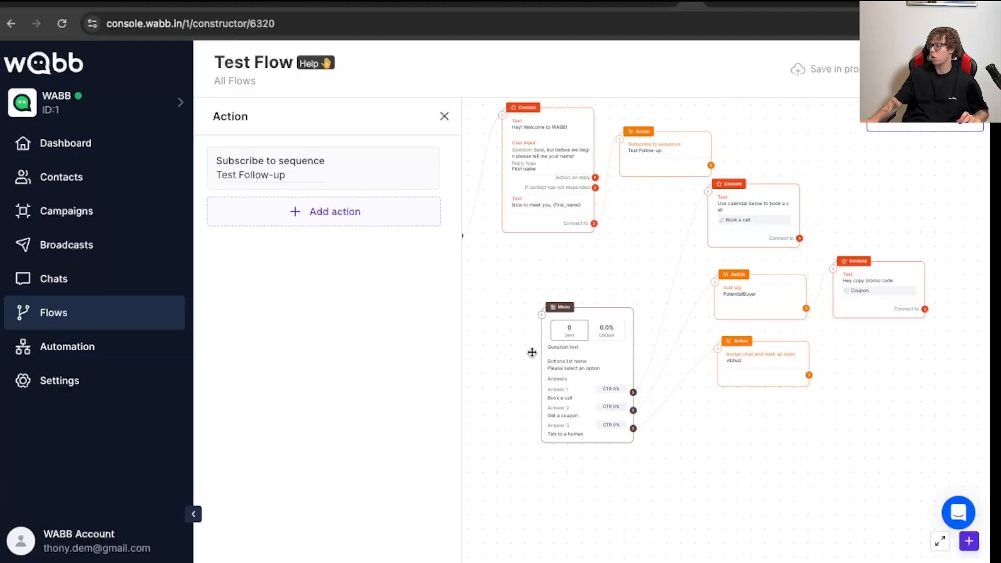
pyautogui.moveTo(710, 166); pyautogui.dragTo(608, 327)
pyautogui.moveTo(687, 136)
pyautogui.mouseDown()
pyautogui.moveTo(670, 170)
pyautogui.moveTo(690, 134)
pyautogui.mouseUp()
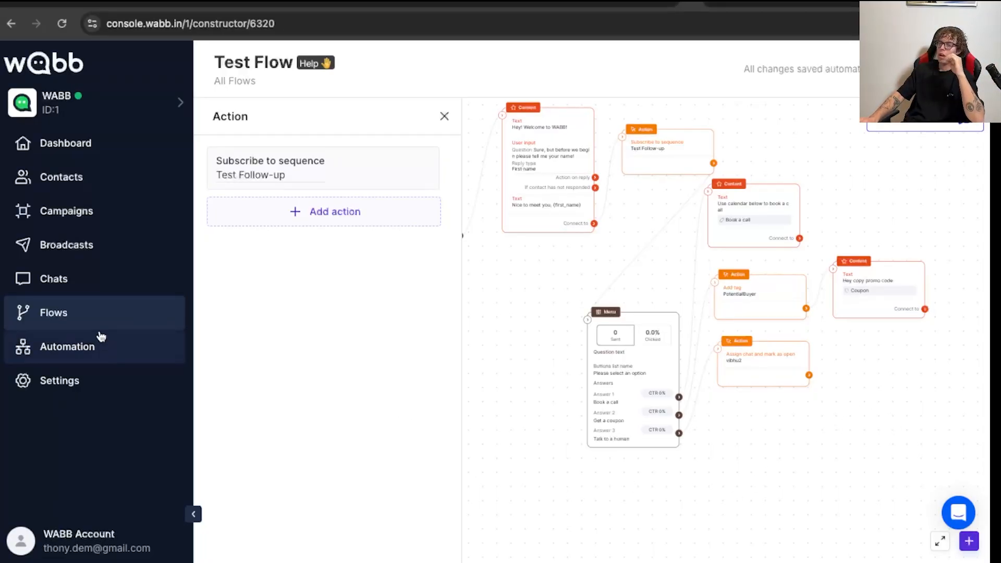
# - Start a new keyword automation and name it "Info Keyword"
pyautogui.click(97, 353)
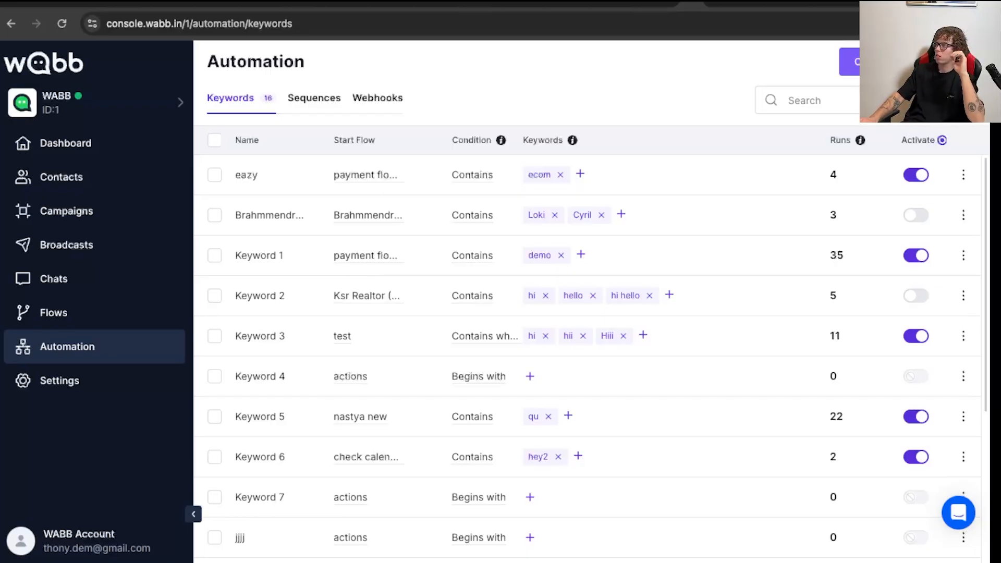
pyautogui.click(850, 61)
pyautogui.click(422, 271)
pyautogui.write('Info')
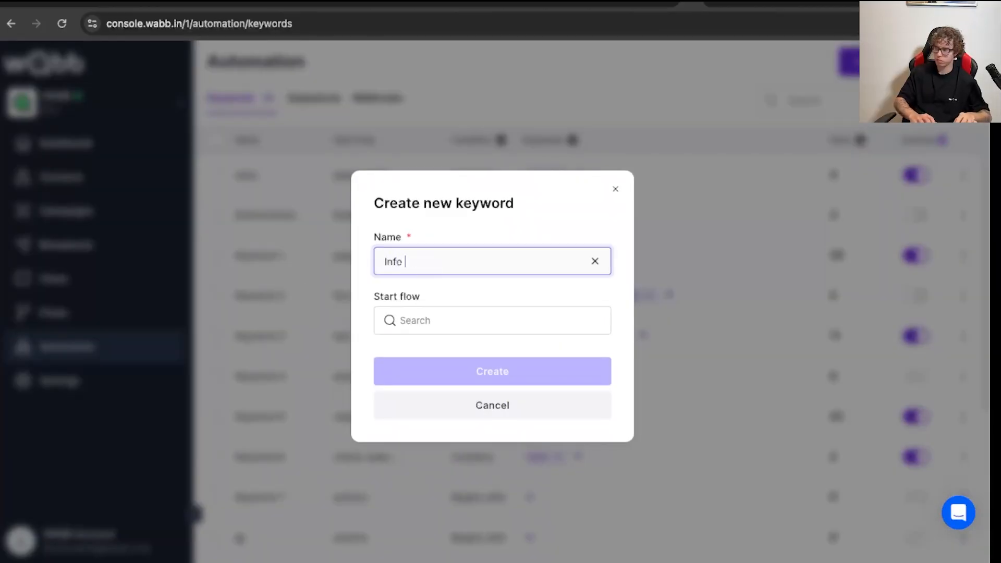
pyautogui.write(' Keyword')
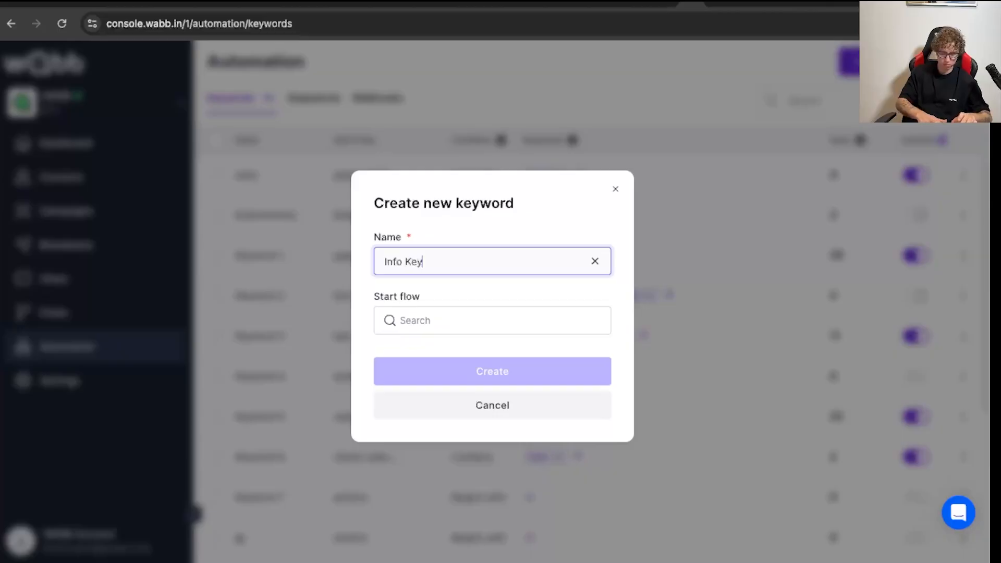
pyautogui.press('Tab')
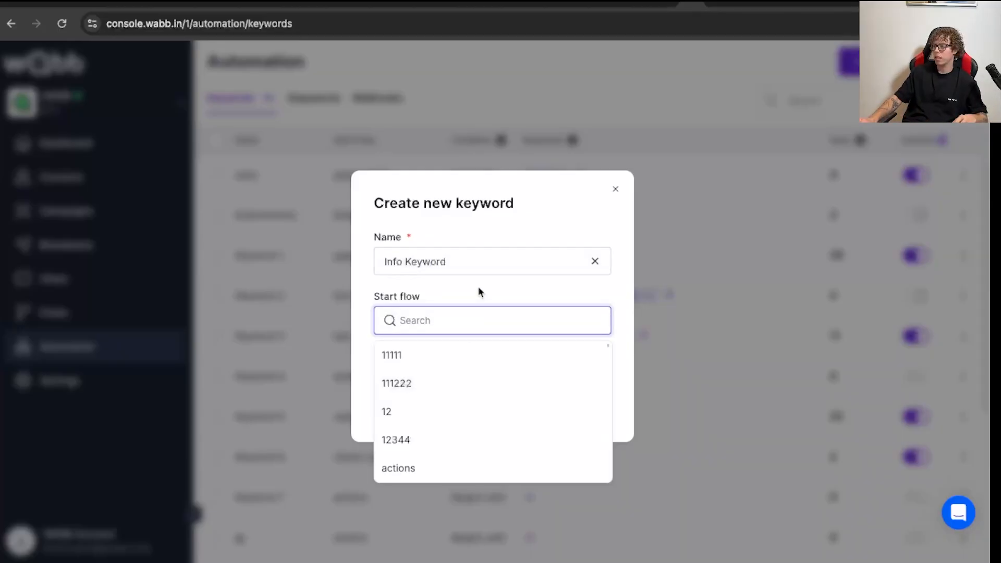
# - Set "Test Flow" as the start flow of the new keyword automation and create it
pyautogui.click(604, 305)
pyautogui.click(456, 316)
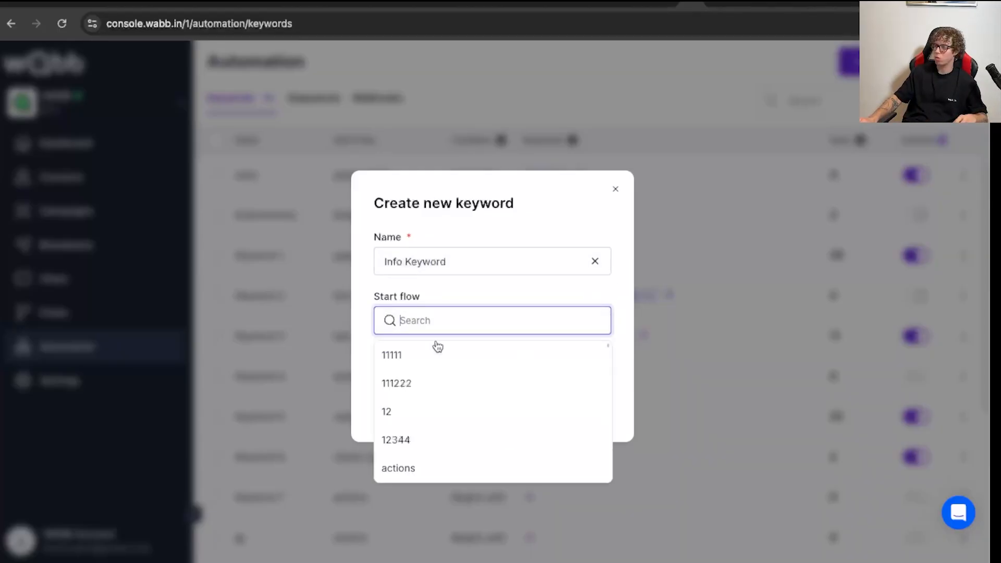
pyautogui.scroll(-3, 438, 377)
pyautogui.scroll(3, 440, 376)
pyautogui.scroll(-3, 439, 377)
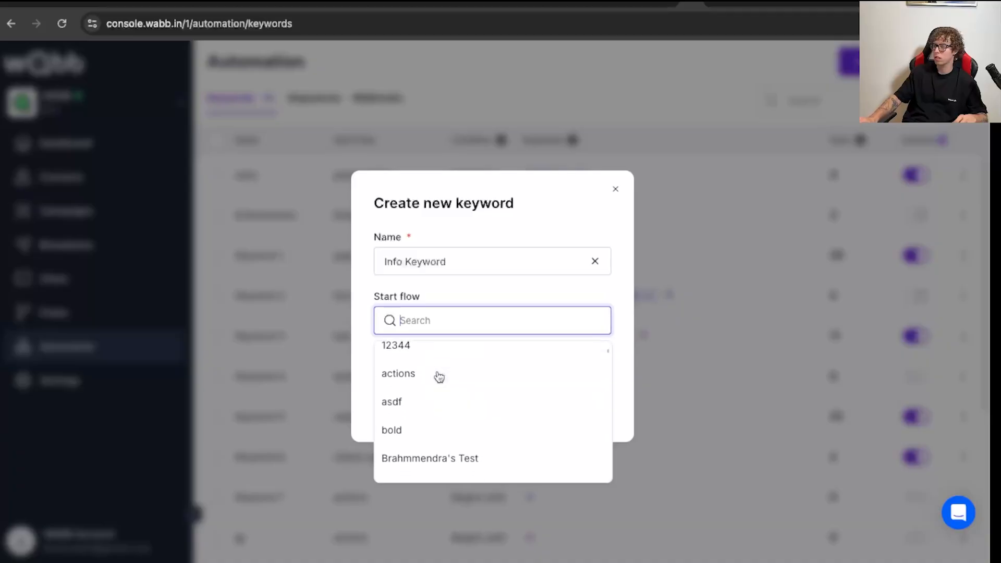
pyautogui.write('Tes')
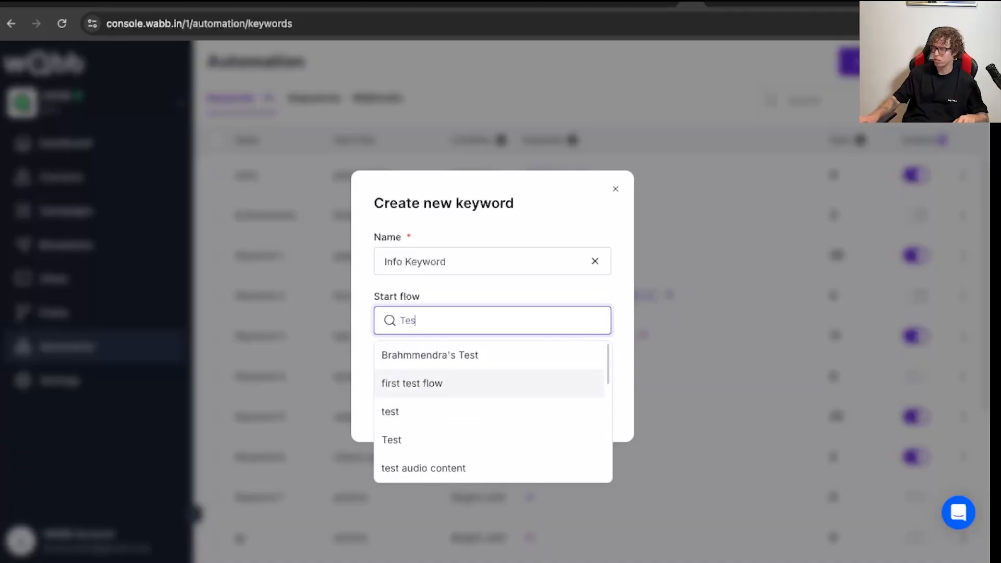
pyautogui.scroll(-5, 429, 446)
pyautogui.scroll(-3, 431, 444)
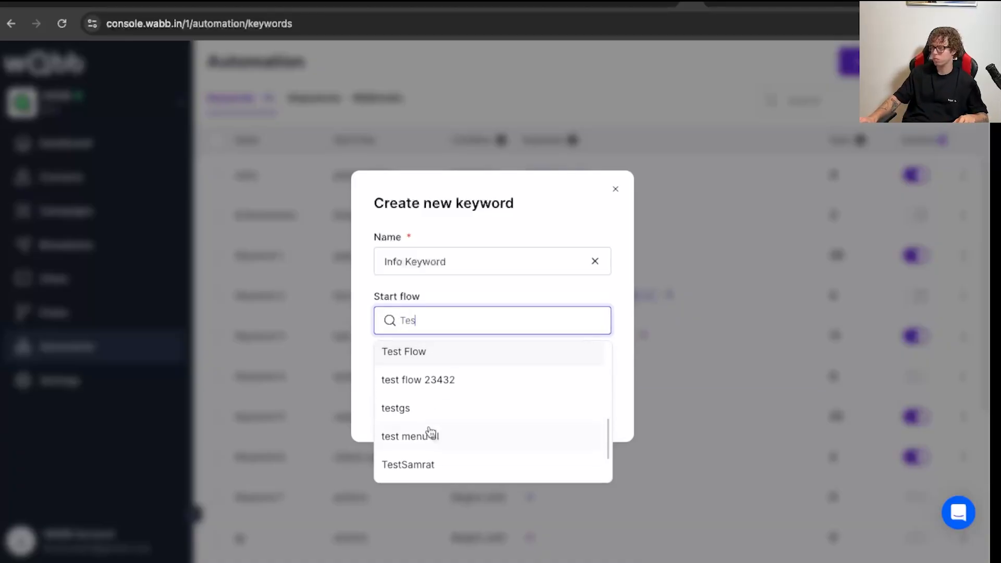
pyautogui.click(421, 353)
pyautogui.click(528, 383)
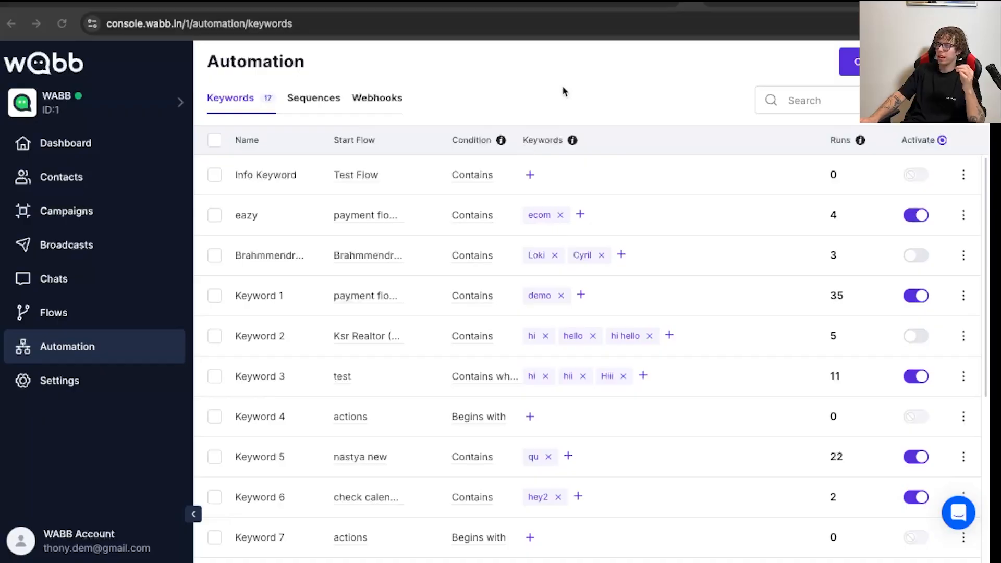
# - Enter "details" as the first trigger keyword of the Info Keyword automation
pyautogui.click(530, 174)
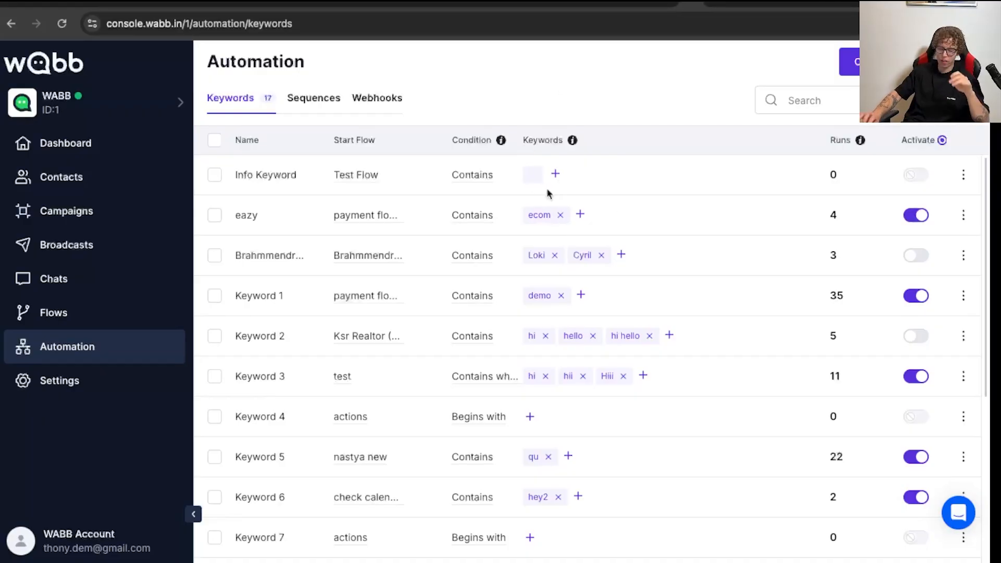
pyautogui.write('de')
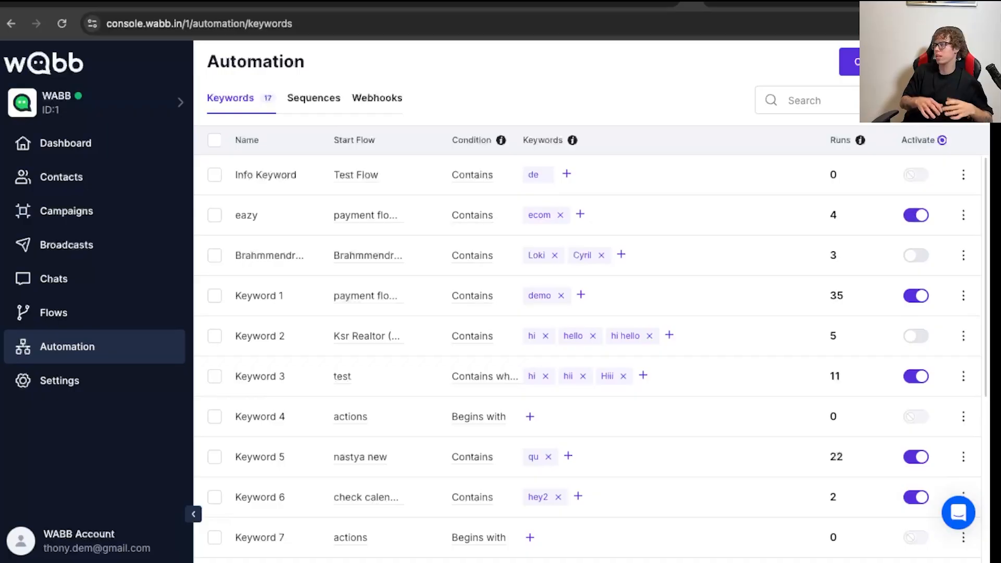
pyautogui.write('t')
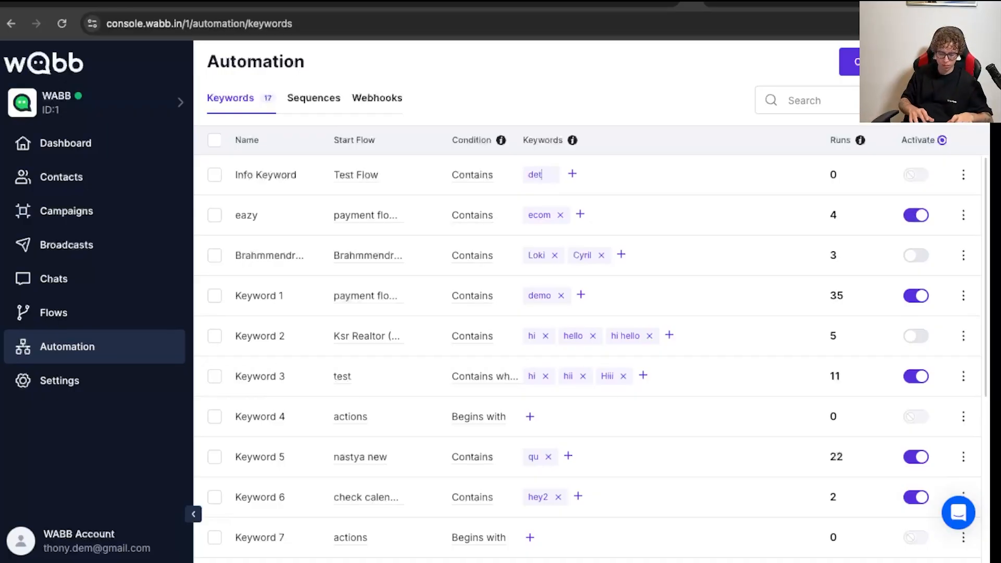
pyautogui.write('ails')
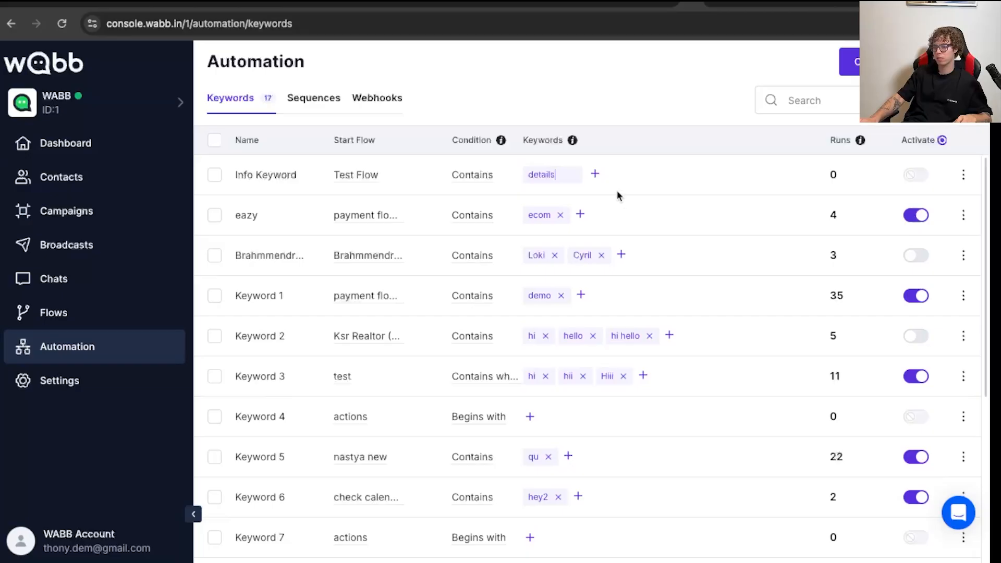
# - Add "info" as a second trigger keyword of the Info Keyword automation and activate the automation
pyautogui.click(595, 174)
pyautogui.click(583, 174)
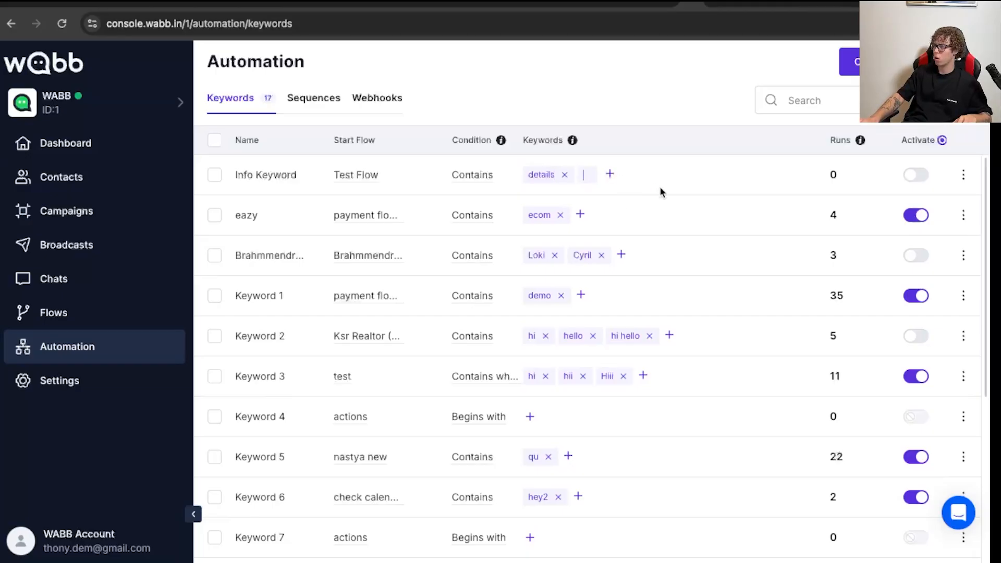
pyautogui.write('info')
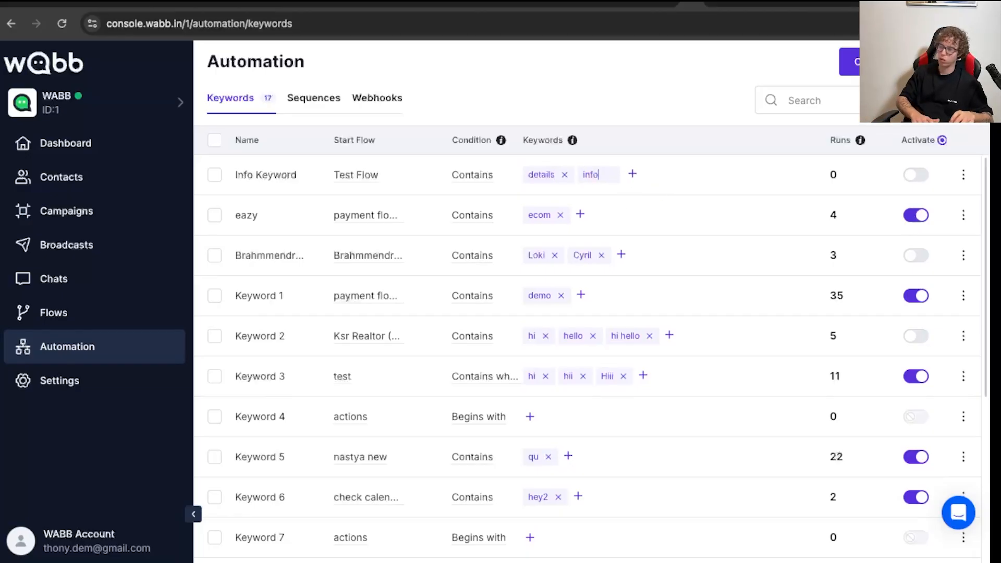
pyautogui.click(719, 190)
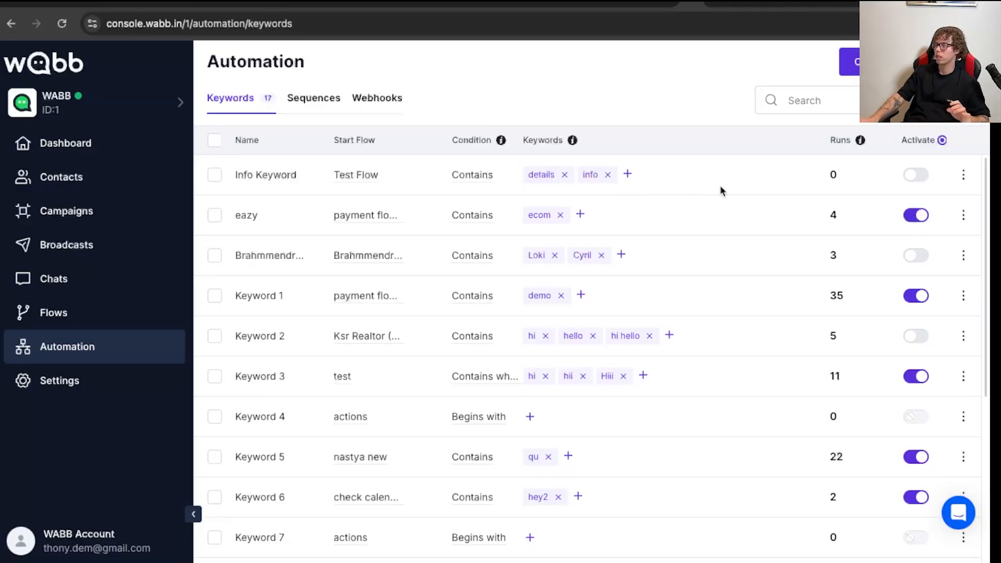
pyautogui.click(914, 180)
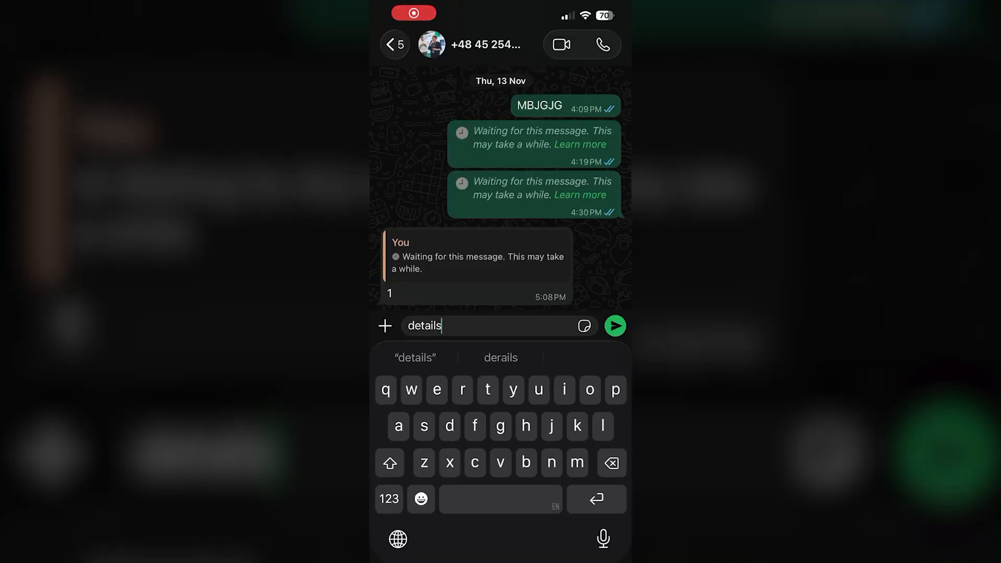
# - In the WhatsApp chat on the phone, send "details" and answer the bot's question with the contact's first name
pyautogui.click(615, 326)
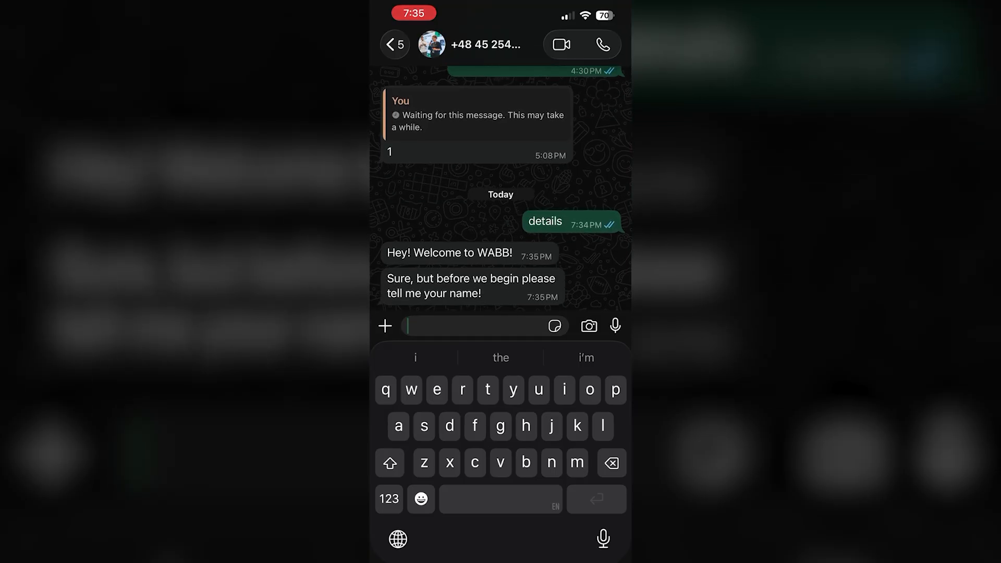
pyautogui.click(390, 463)
pyautogui.write('Anthony')
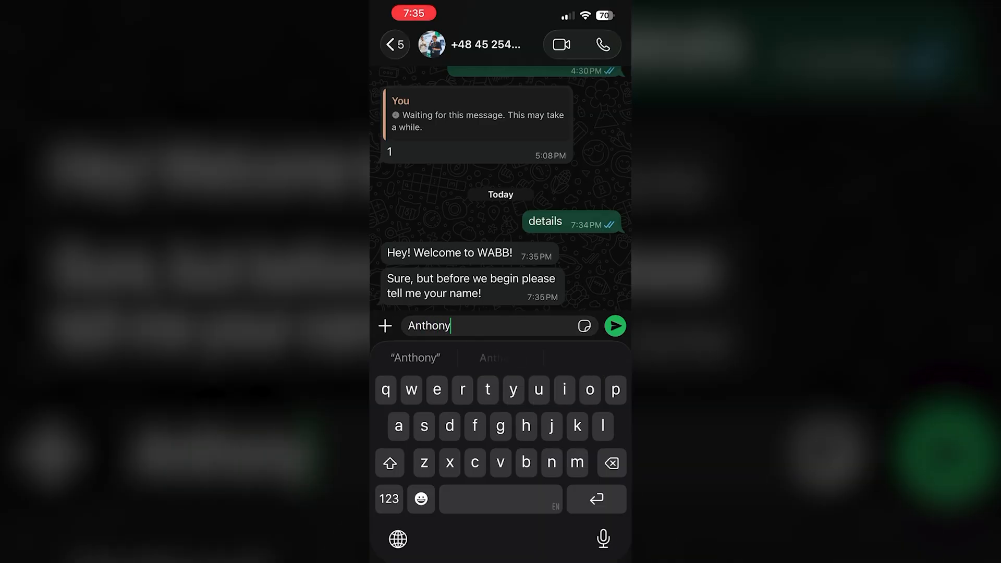
pyautogui.click(615, 326)
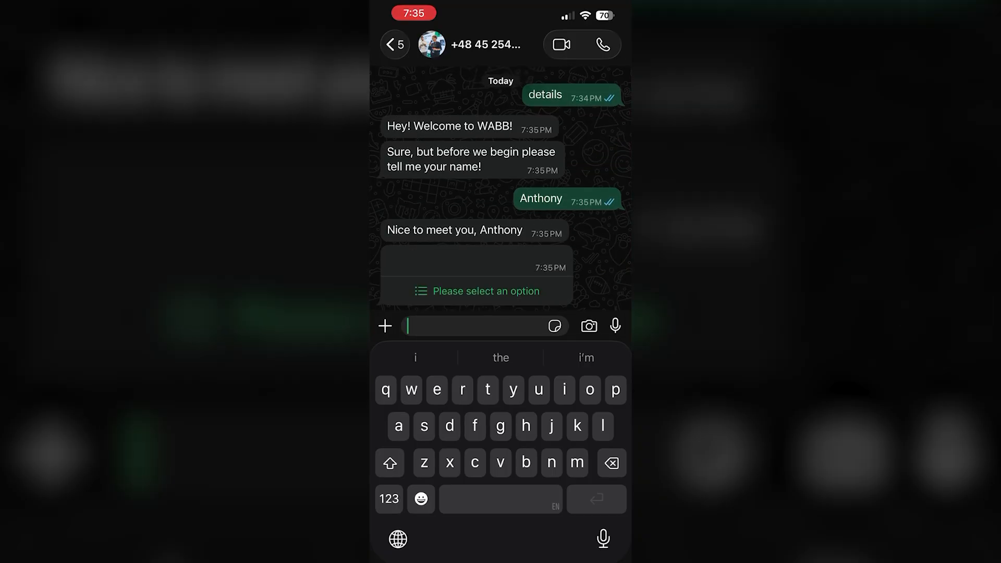
# - Open the bot's option list and send the "Get a coupon" choice
pyautogui.click(486, 291)
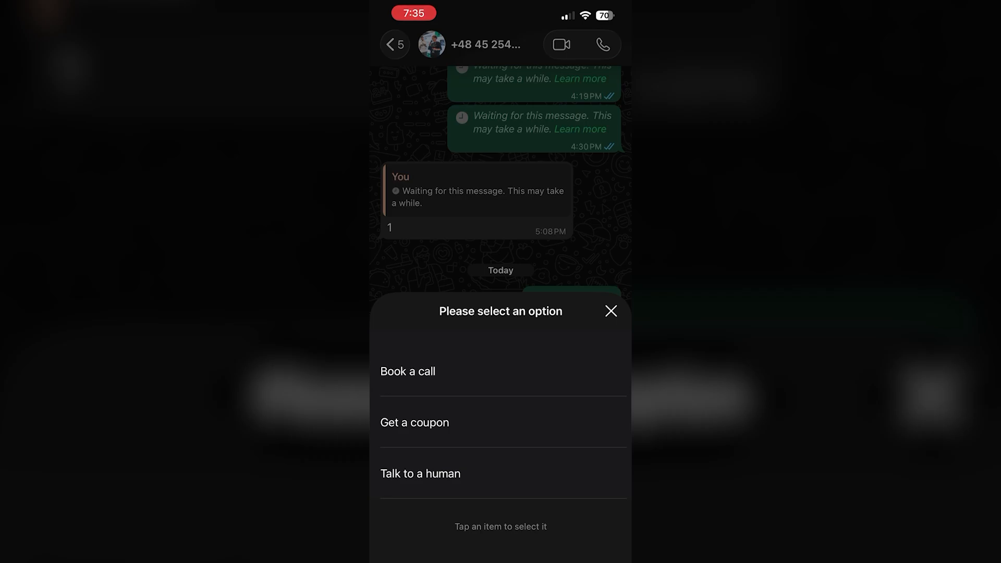
pyautogui.click(501, 422)
pyautogui.click(501, 527)
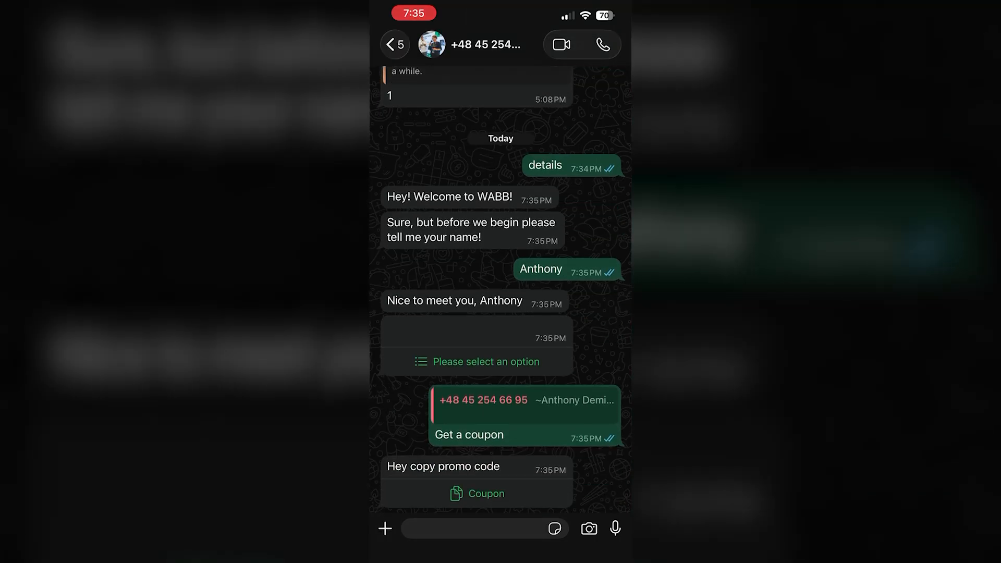
# - Copy the promo code from the coupon message and check it by pasting it into the message field, leaving the field empty
pyautogui.click(477, 494)
pyautogui.click(472, 529)
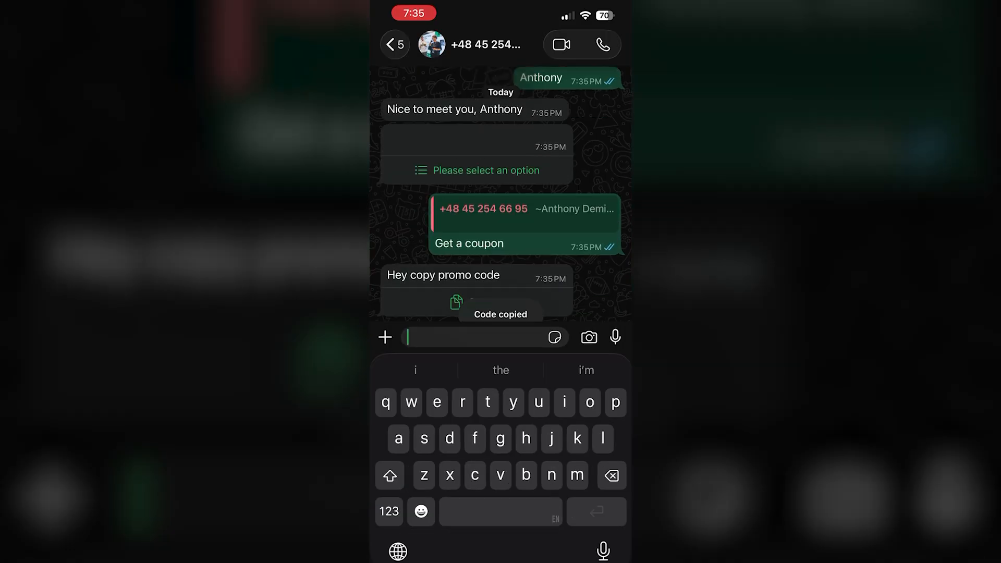
pyautogui.click(448, 326)
pyautogui.click(406, 292)
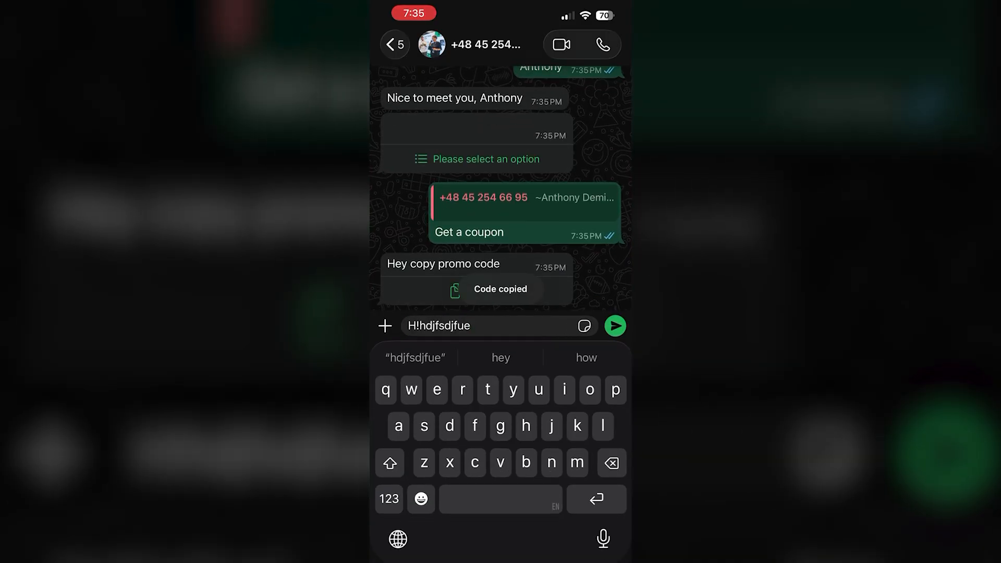
pyautogui.doubleClick(440, 326)
pyautogui.click(402, 293)
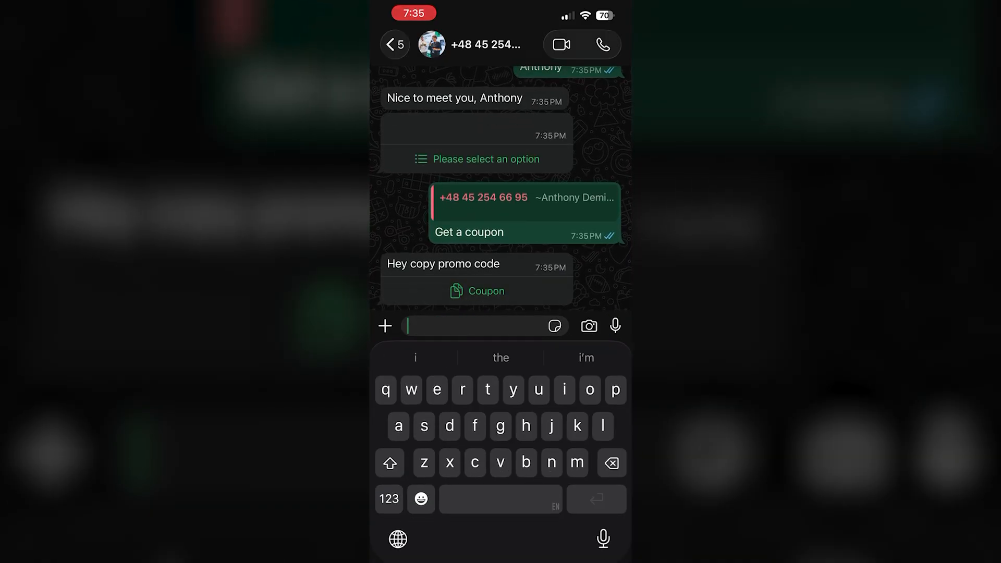
# - Send the "Book a call" choice from the bot's option list and open its calendar booking page, declining all cookies
pyautogui.click(487, 159)
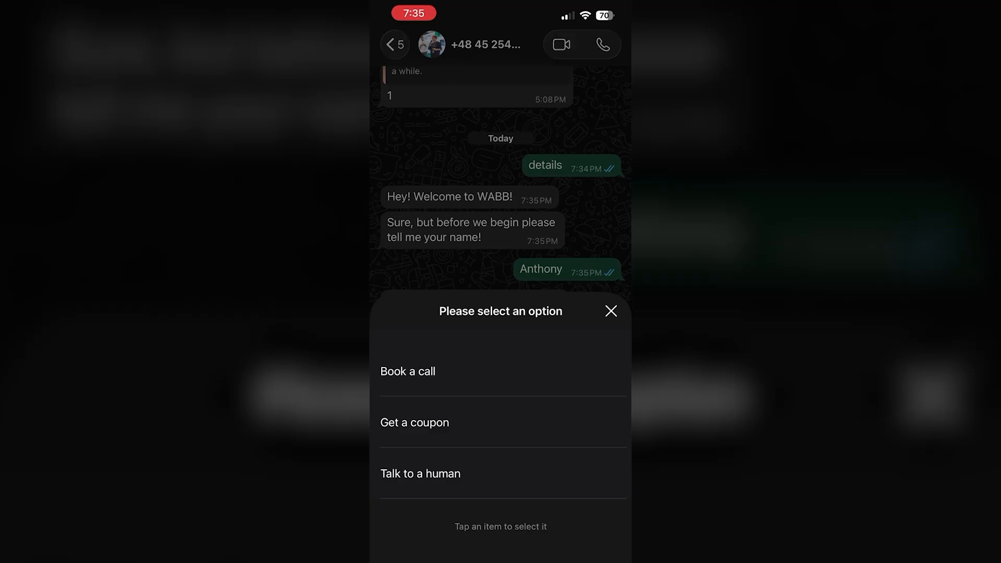
pyautogui.click(408, 371)
pyautogui.click(500, 525)
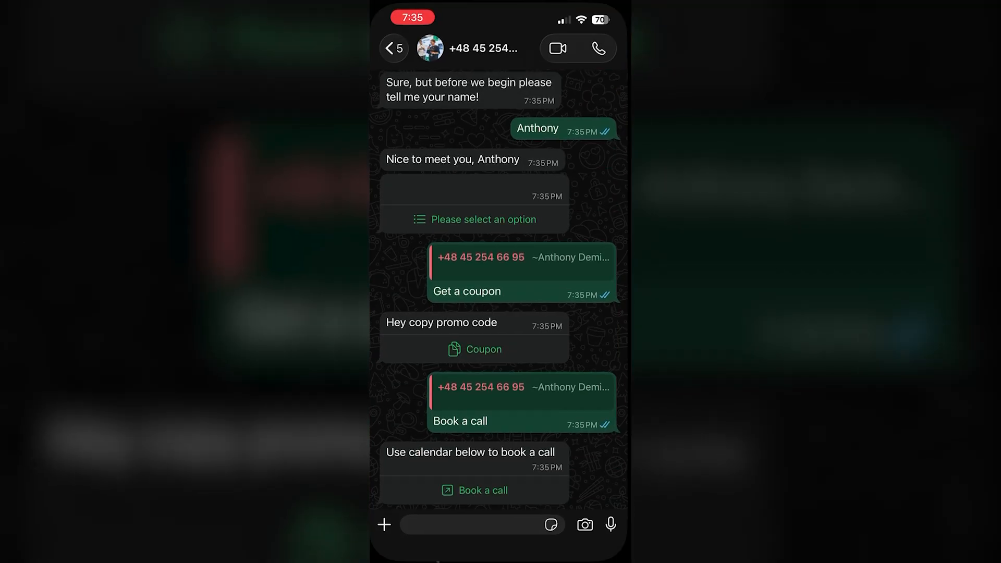
pyautogui.click(475, 491)
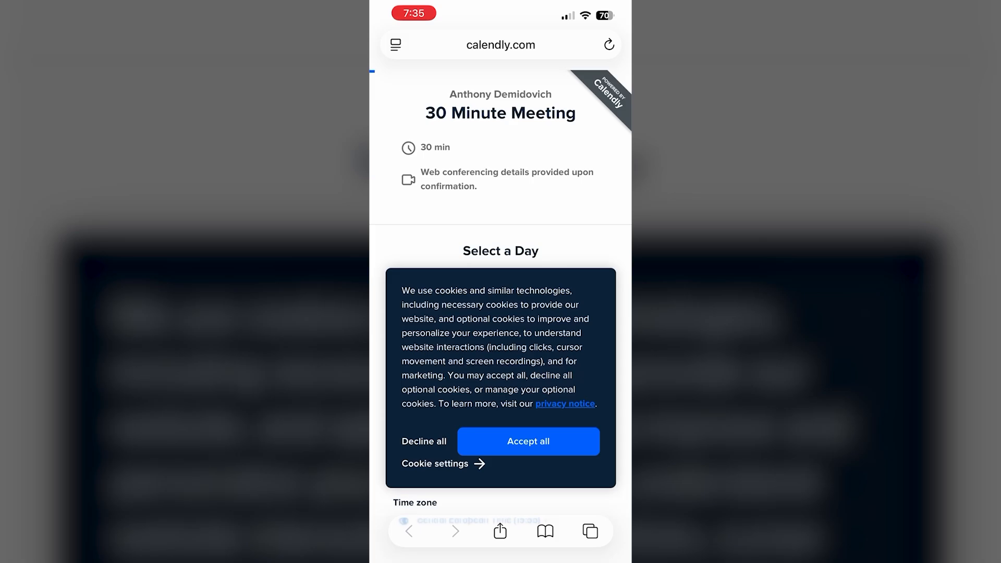
pyautogui.click(424, 442)
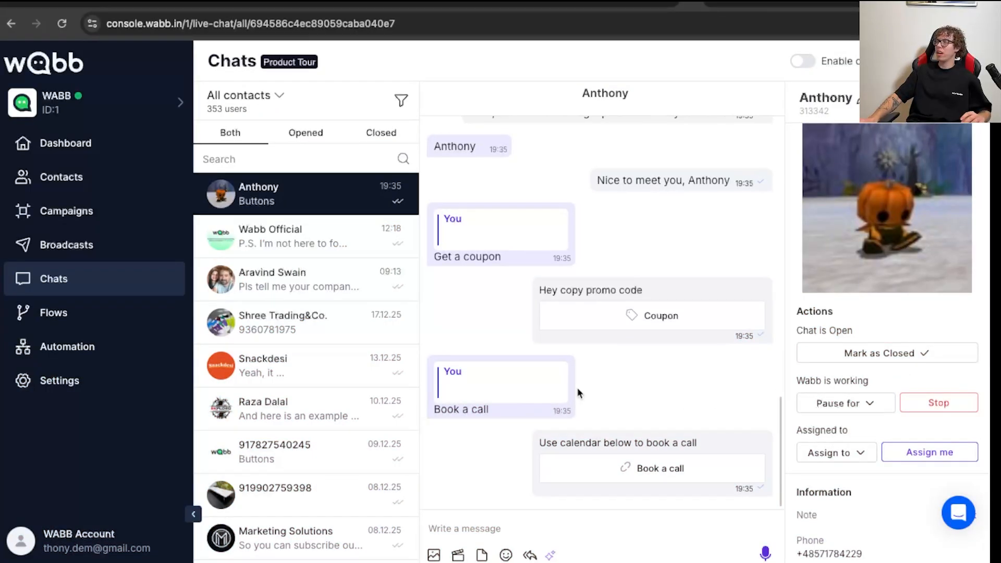
# - Back in WABB's chats, review the test contact's conversation from the "details" message to the "Book a call" reply
pyautogui.scroll(3, 676, 354)
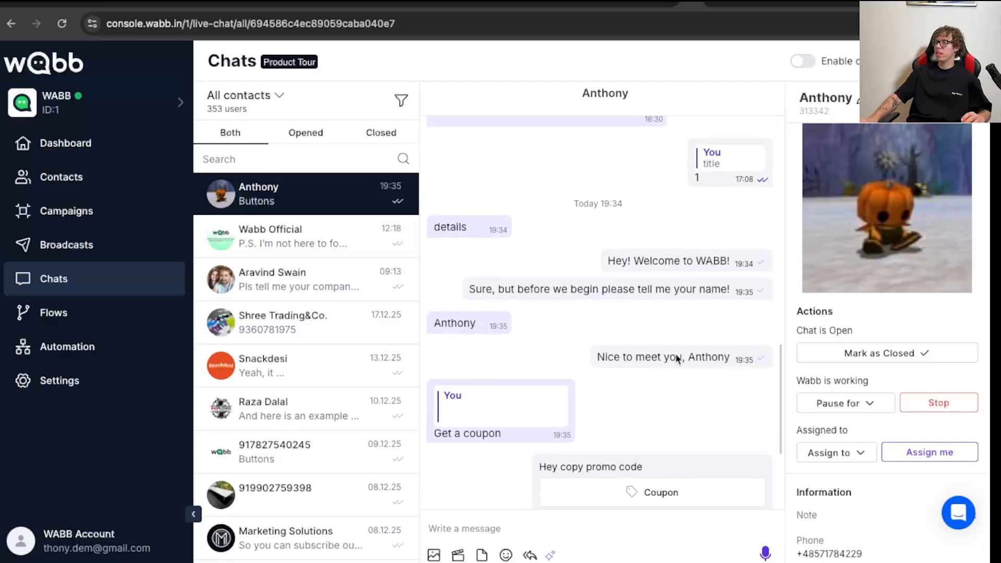
pyautogui.scroll(3, 677, 358)
pyautogui.scroll(-7, 676, 358)
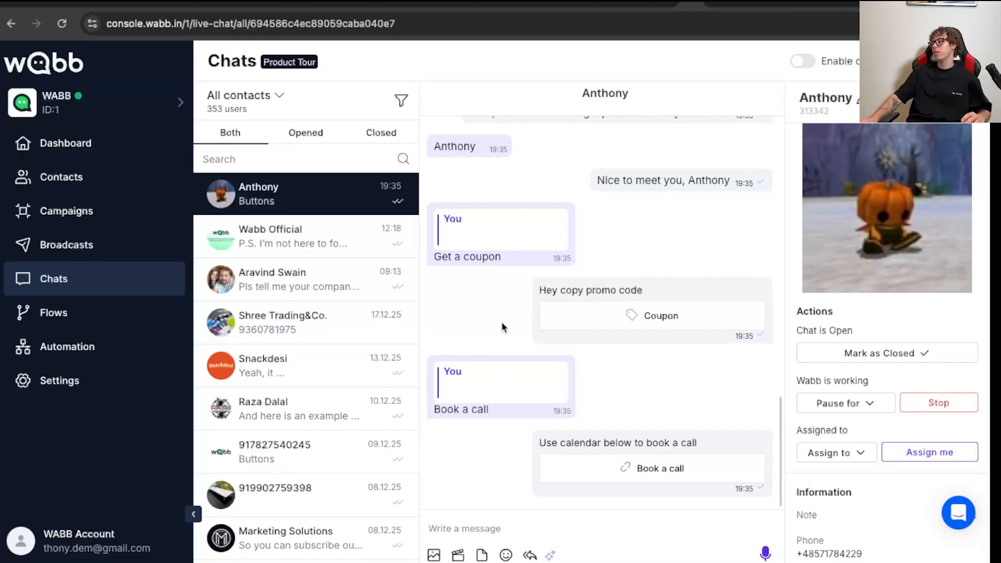
pyautogui.scroll(4, 502, 328)
pyautogui.scroll(-4, 503, 328)
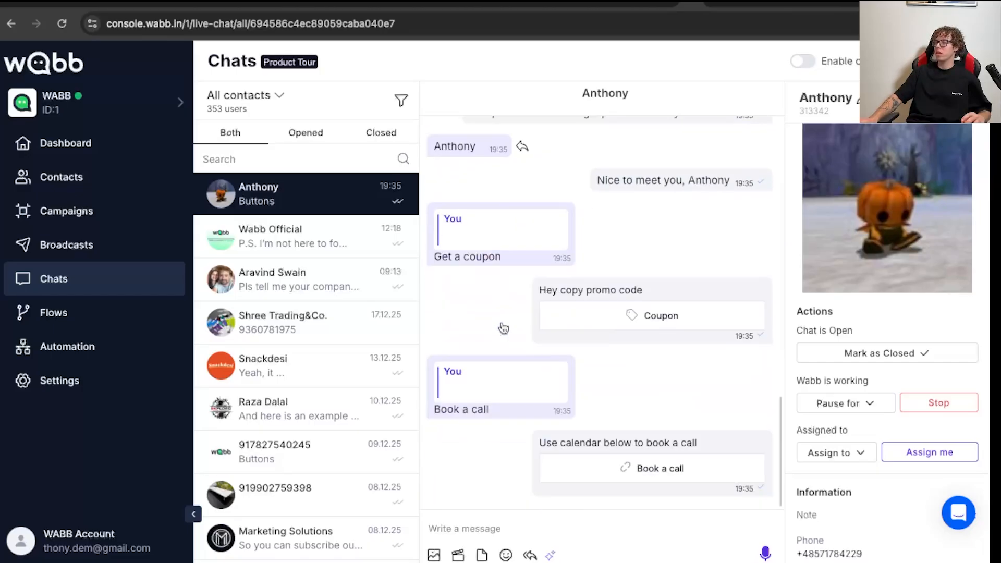